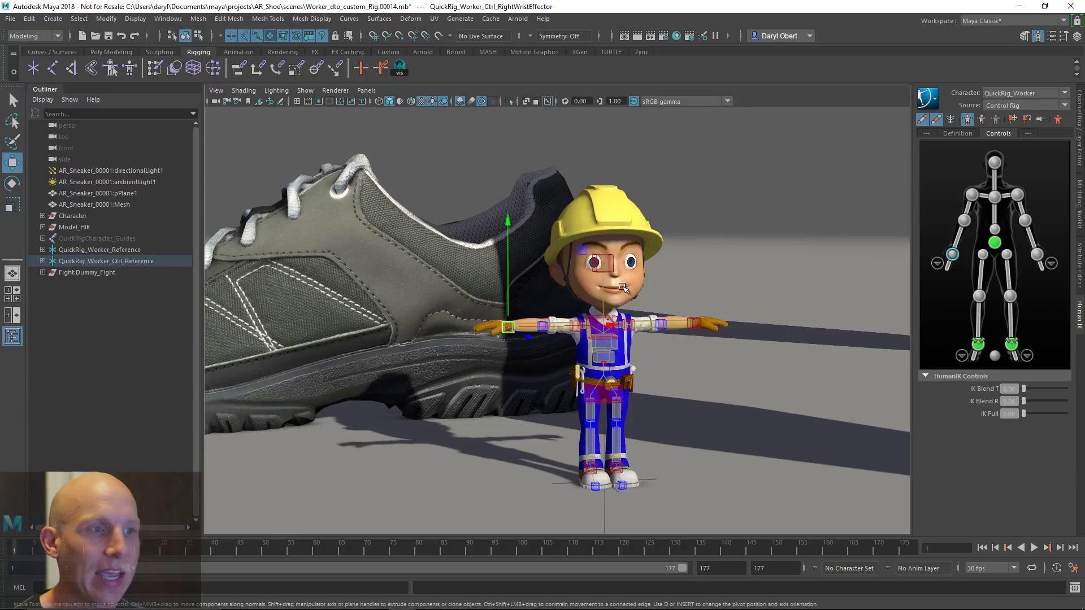
- Try moving the right wrist effector, undo it, and set the QuickRig_Worker character's source to Dummy_Fight
{"action": "left_click_drag", "start_coordinate": [509, 328], "coordinate": [566, 419]}
{"action": "key", "text": "ctrl+z"}
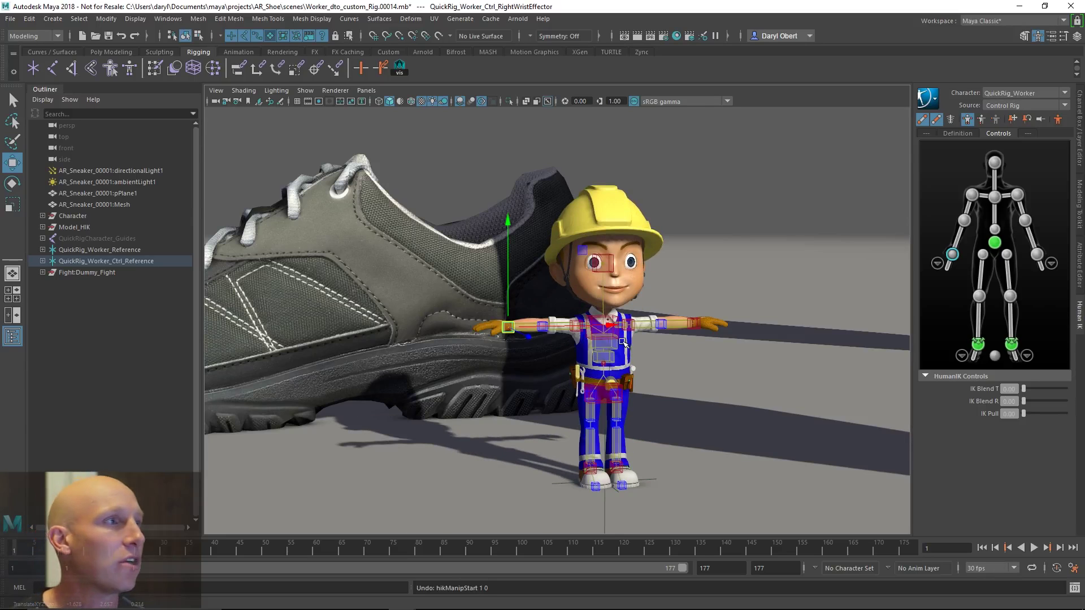
{"action": "left_click", "coordinate": [1005, 107]}
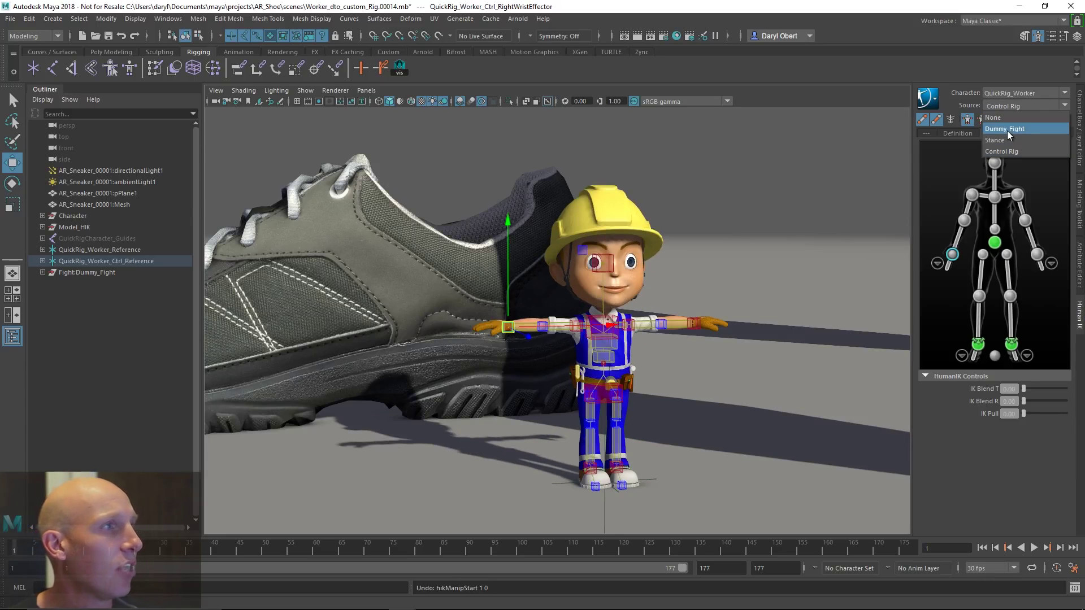
{"action": "left_click", "coordinate": [1007, 130]}
- Play the fight motion on the worker and the large dummy, and scrub to frame 20 to compare their movement
{"action": "right_click_drag", "start_coordinate": [701, 316], "coordinate": [590, 322], "text": "alt"}
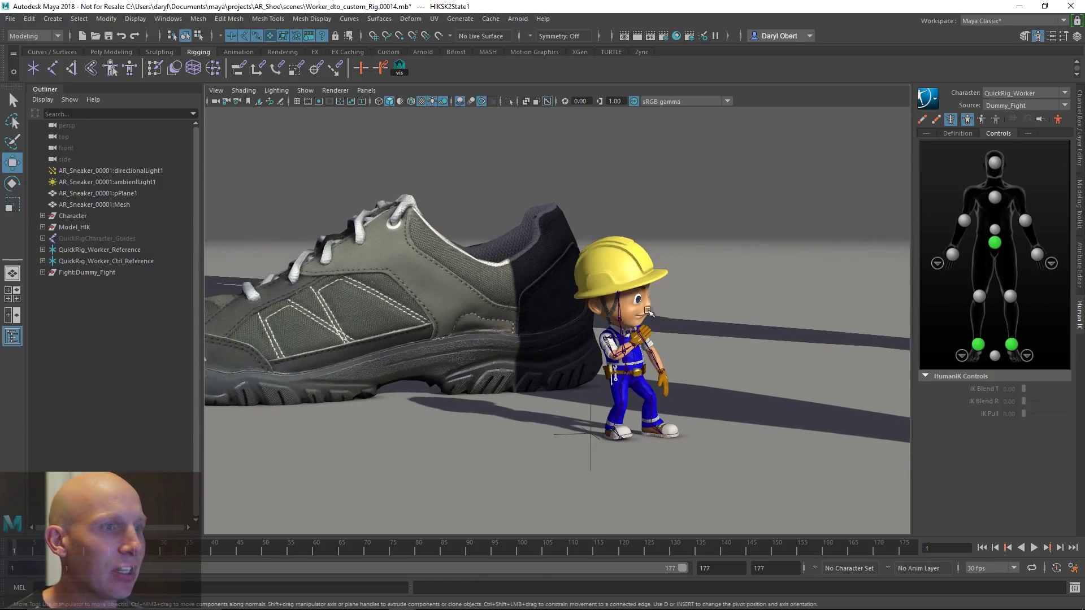
{"action": "middle_click_drag", "start_coordinate": [881, 311], "coordinate": [639, 344], "text": "alt"}
{"action": "right_click_drag", "start_coordinate": [639, 343], "coordinate": [314, 353], "text": "alt"}
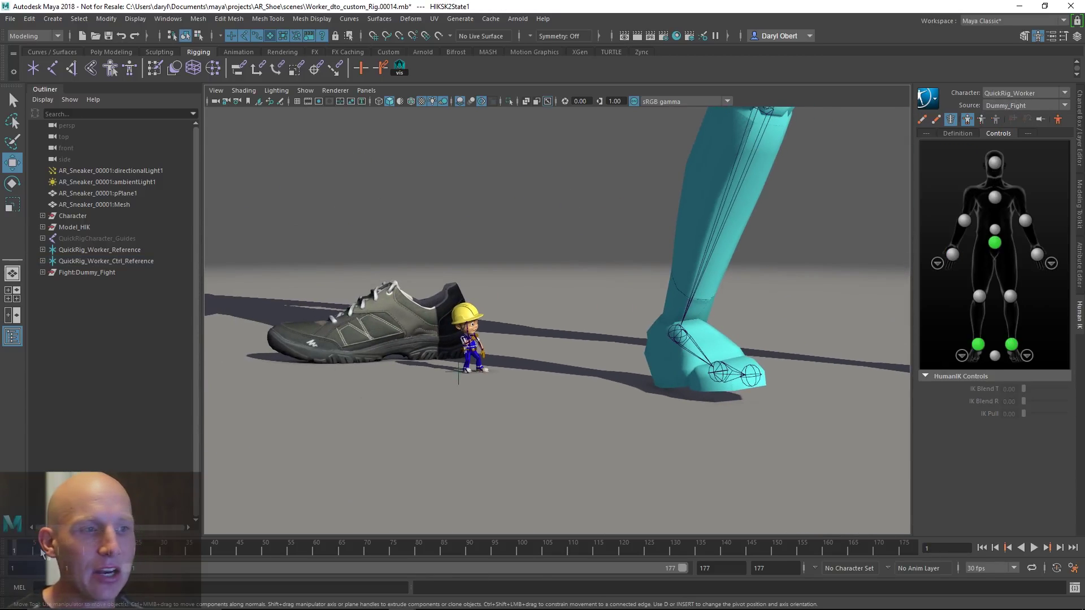
{"action": "key", "text": "alt+v"}
{"action": "right_click_drag", "start_coordinate": [882, 210], "coordinate": [761, 204], "text": "alt"}
{"action": "middle_click_drag", "start_coordinate": [761, 204], "coordinate": [718, 324], "text": "alt"}
{"action": "key", "text": "alt+v"}
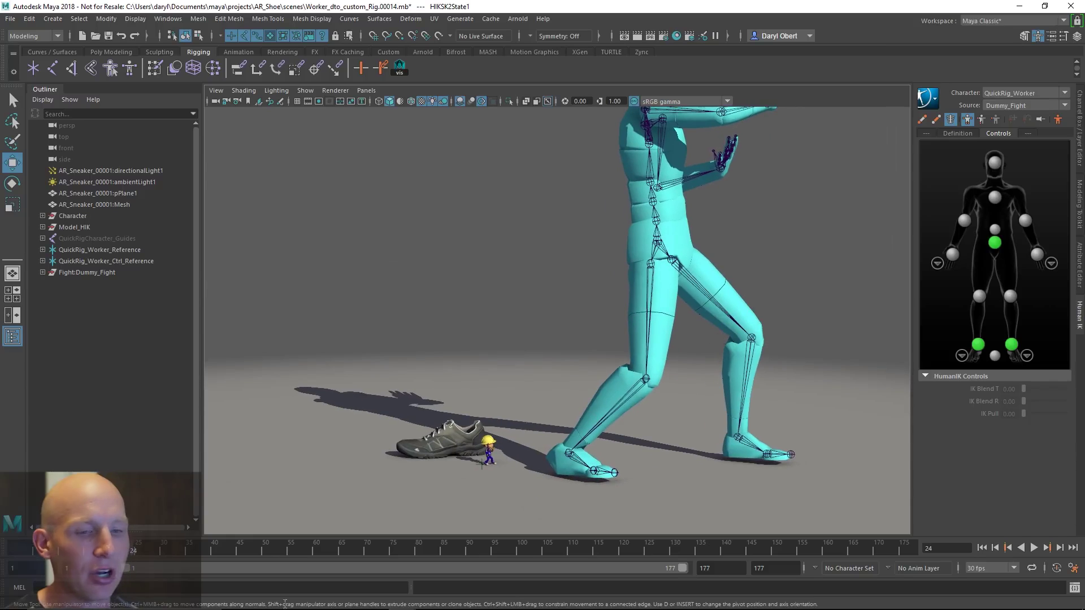
{"action": "left_click_drag", "start_coordinate": [141, 548], "coordinate": [113, 548]}
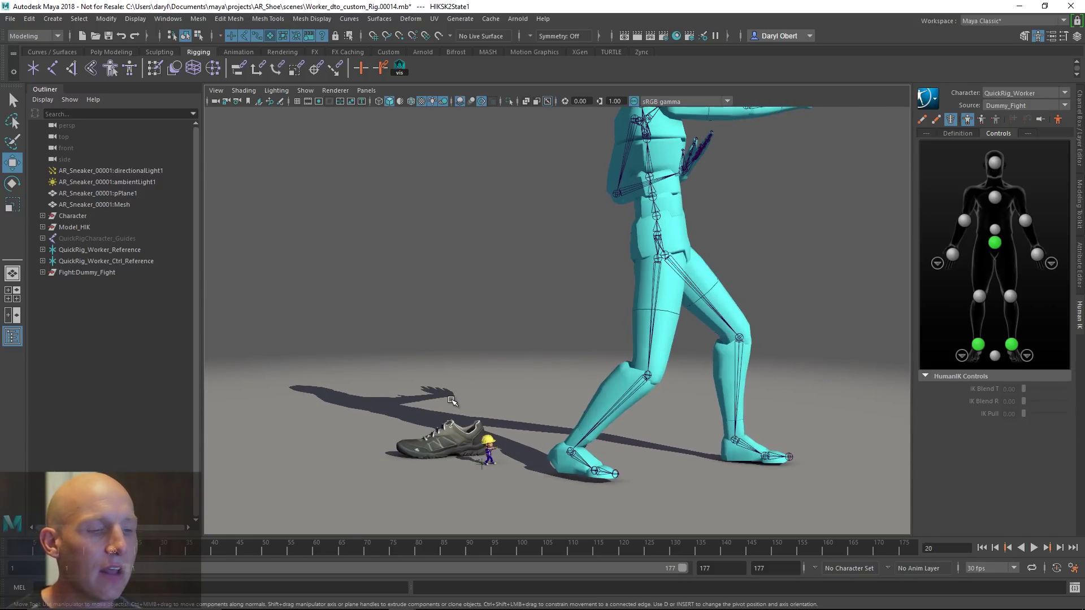
{"action": "scroll", "coordinate": [449, 404], "scroll_direction": "up", "scroll_amount": 10}
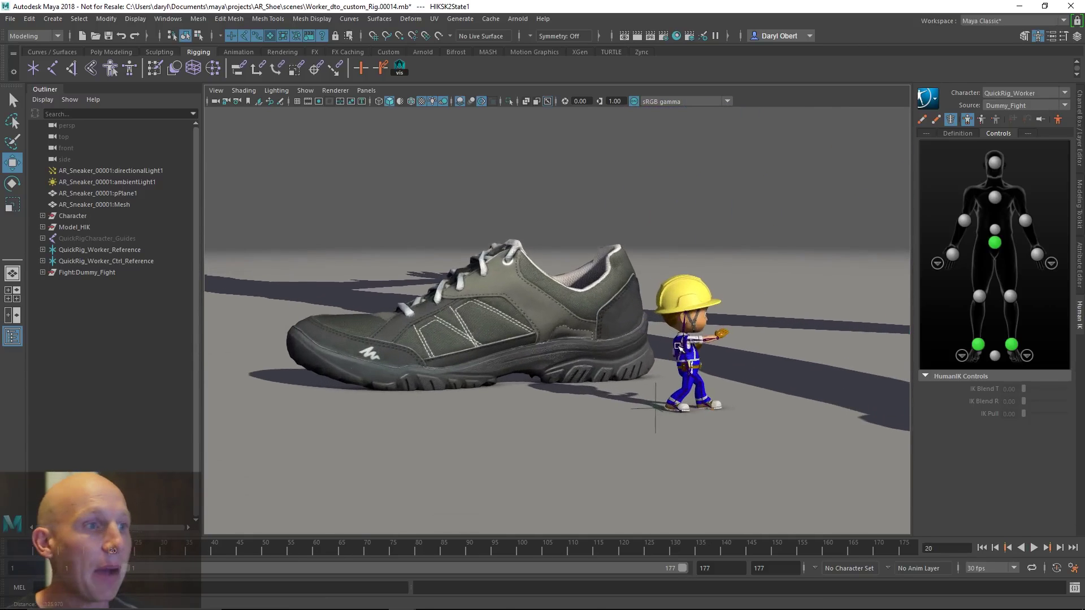
{"action": "left_click_drag", "start_coordinate": [678, 346], "coordinate": [665, 347], "text": "alt"}
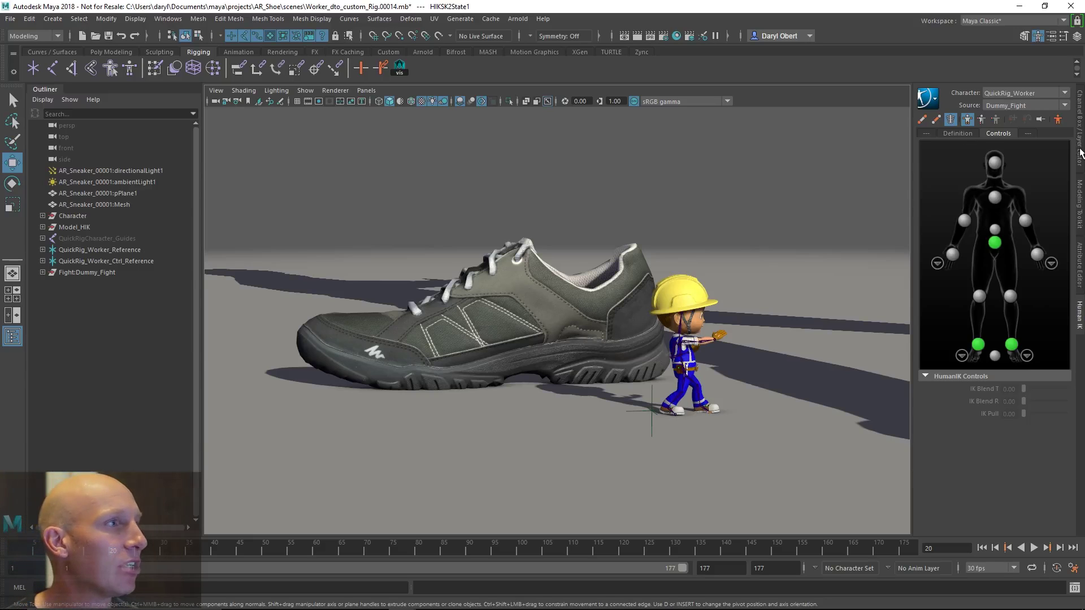
- Make the worker display layer visible so the orange custom-rigged worker can be examined
{"action": "left_click", "coordinate": [1080, 142]}
{"action": "left_click", "coordinate": [938, 428]}
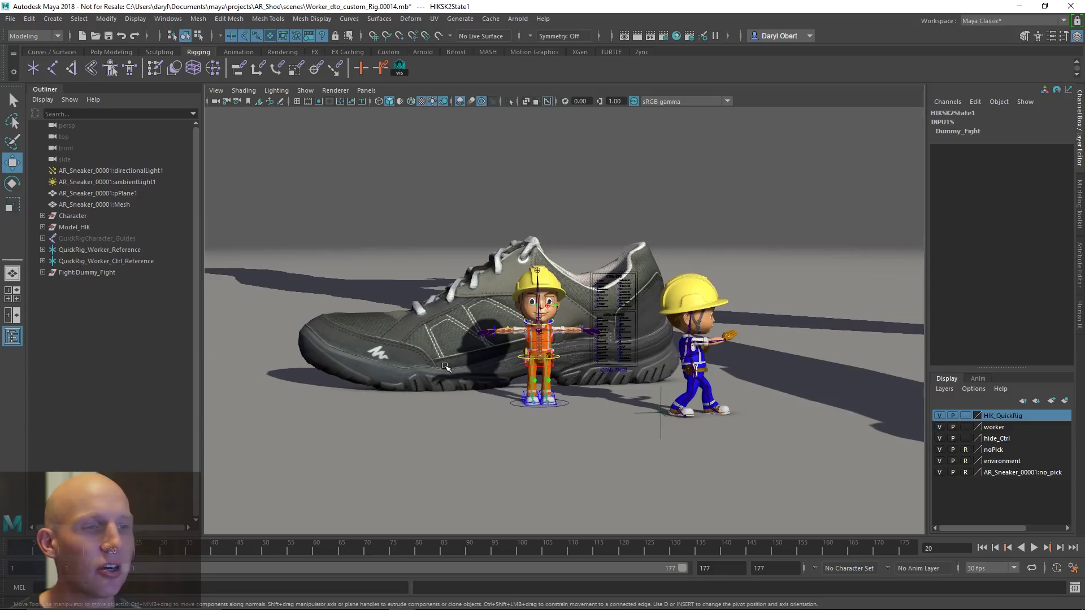
{"action": "scroll", "coordinate": [479, 382], "scroll_direction": "up", "scroll_amount": 6}
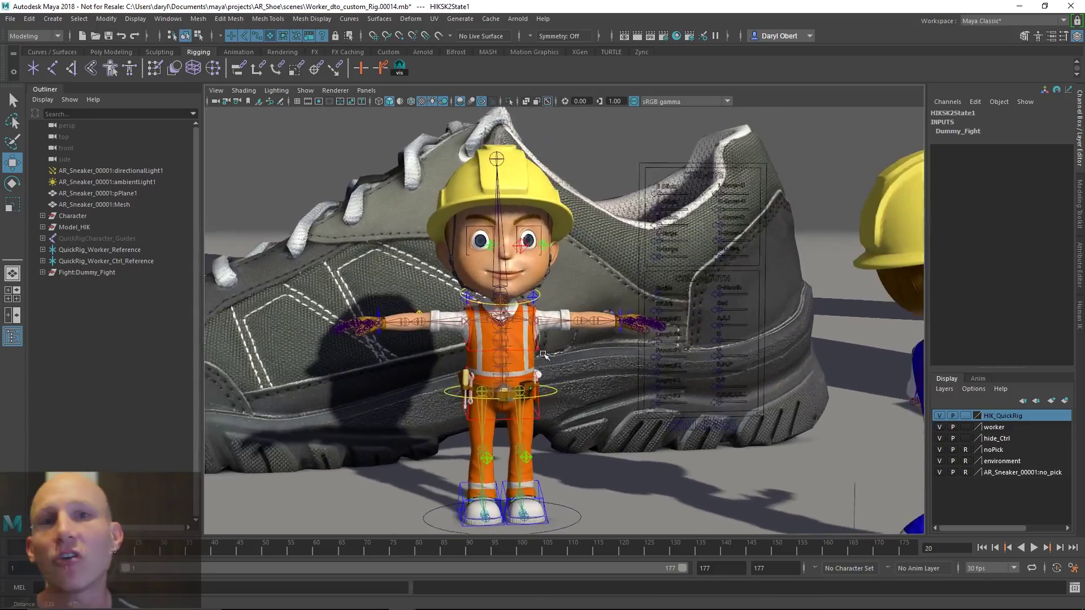
{"action": "middle_click_drag", "start_coordinate": [543, 355], "coordinate": [682, 334], "text": "alt"}
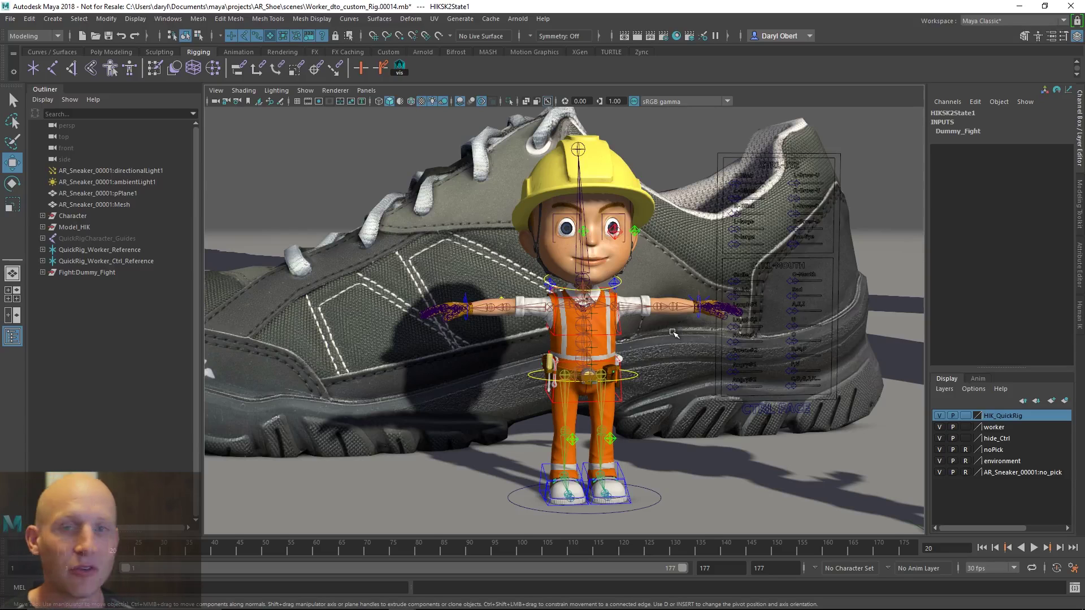
- Try out the Blink slider on the worker's face control board
{"action": "left_click", "coordinate": [735, 182]}
{"action": "mouse_move", "coordinate": [735, 183]}
{"action": "left_mouse_down"}
{"action": "mouse_move", "coordinate": [776, 192]}
{"action": "mouse_move", "coordinate": [729, 194]}
{"action": "left_mouse_up"}
{"action": "right_click_drag", "start_coordinate": [408, 330], "coordinate": [434, 342], "text": "alt"}
{"action": "left_click_drag", "start_coordinate": [434, 342], "coordinate": [456, 359], "text": "alt"}
{"action": "mouse_move", "coordinate": [455, 359]}
{"action": "right_mouse_down", "text": "alt"}
{"action": "mouse_move", "coordinate": [508, 358]}
{"action": "mouse_move", "coordinate": [449, 358]}
{"action": "right_mouse_up", "text": "alt"}
{"action": "left_click_drag", "start_coordinate": [449, 358], "coordinate": [468, 362], "text": "alt"}
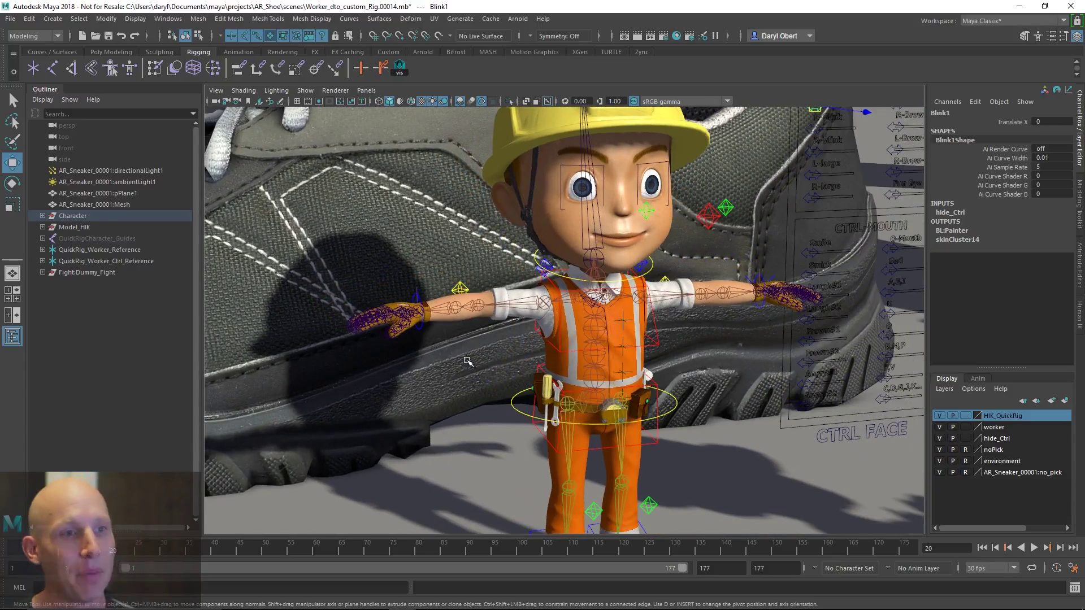
- Try posing the worker's right arm by moving its hand and elbow controls
{"action": "left_click", "coordinate": [423, 333]}
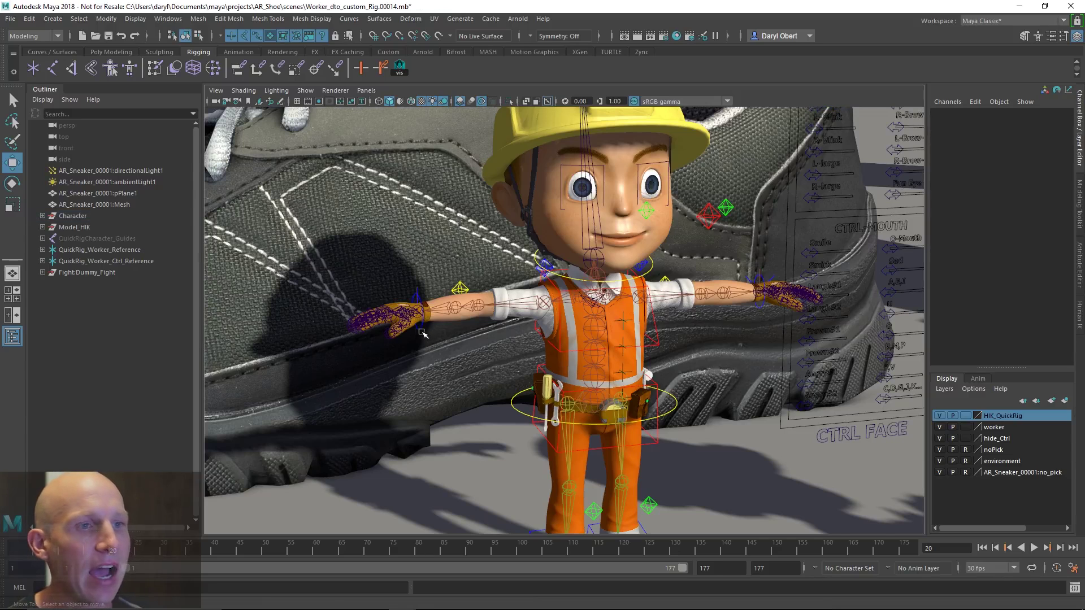
{"action": "left_click_drag", "start_coordinate": [428, 333], "coordinate": [476, 365]}
{"action": "left_click", "coordinate": [459, 287]}
{"action": "left_click_drag", "start_coordinate": [460, 287], "coordinate": [434, 276]}
{"action": "middle_click_drag", "start_coordinate": [539, 428], "coordinate": [548, 393], "text": "alt"}
{"action": "mouse_move", "coordinate": [548, 393]}
{"action": "left_mouse_down", "text": "alt"}
{"action": "mouse_move", "coordinate": [579, 391]}
{"action": "mouse_move", "coordinate": [545, 390]}
{"action": "left_mouse_up", "text": "alt"}
{"action": "middle_click_drag", "start_coordinate": [541, 325], "coordinate": [534, 437], "text": "alt"}
{"action": "mouse_move", "coordinate": [517, 348]}
{"action": "left_mouse_down", "text": "alt"}
{"action": "mouse_move", "coordinate": [532, 344]}
{"action": "mouse_move", "coordinate": [524, 339]}
{"action": "left_mouse_up", "text": "alt"}
- Try shifting the cc_chest01 control to bend the worker's torso sideways
{"action": "left_click", "coordinate": [498, 308]}
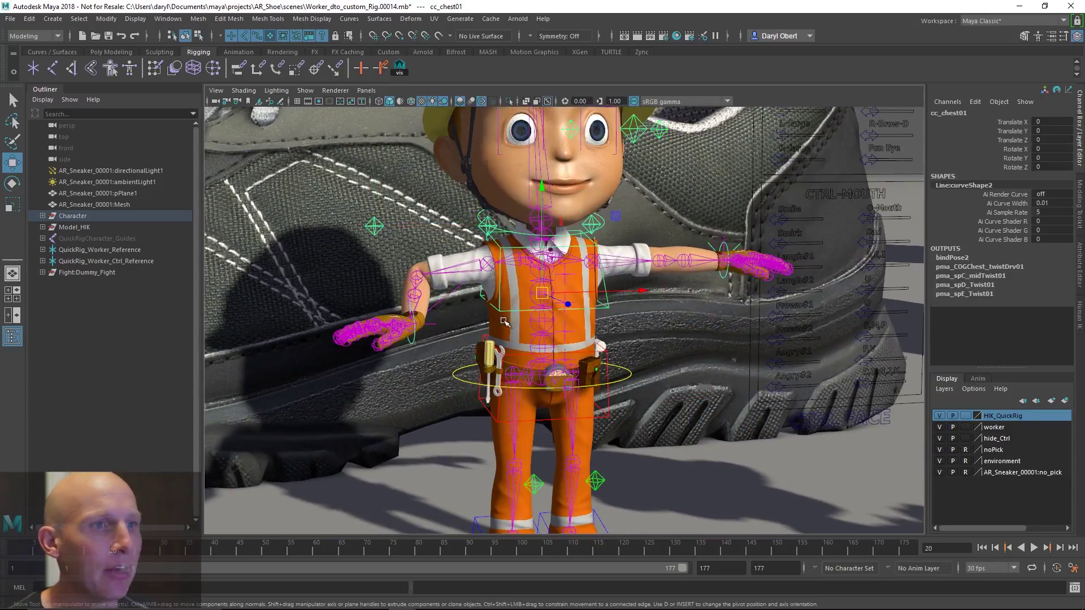
{"action": "left_click_drag", "start_coordinate": [566, 303], "coordinate": [535, 282], "text": "alt"}
{"action": "left_click_drag", "start_coordinate": [654, 306], "coordinate": [650, 328], "text": "alt"}
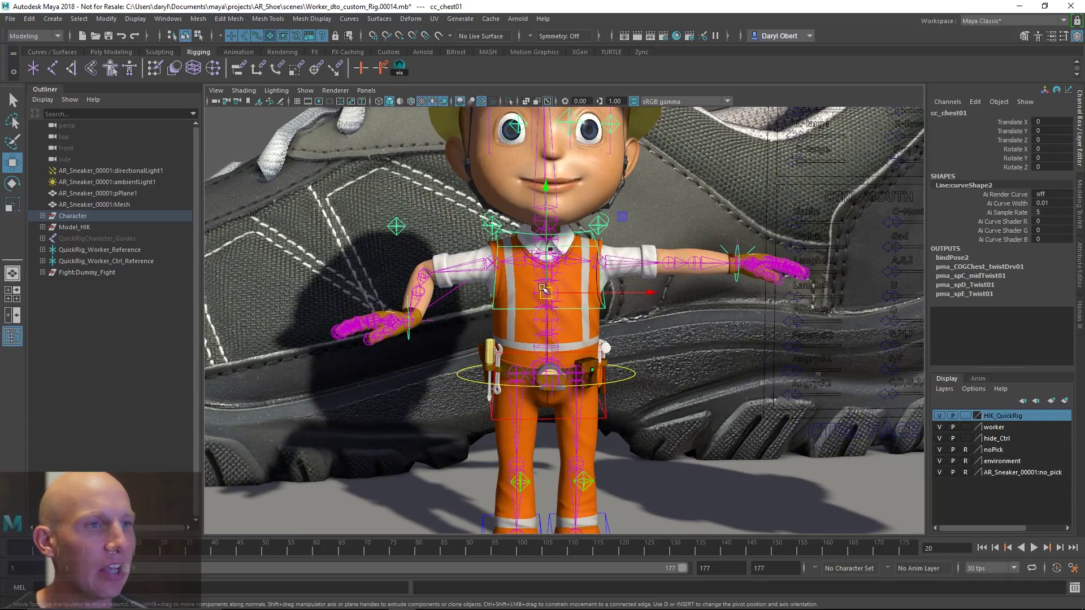
{"action": "left_click_drag", "start_coordinate": [547, 293], "coordinate": [508, 279]}
{"action": "left_click_drag", "start_coordinate": [683, 336], "coordinate": [725, 341], "text": "alt"}
- Try moving the spine twist locator beside the worker's waist and undo that attempt
{"action": "left_click", "coordinate": [584, 336]}
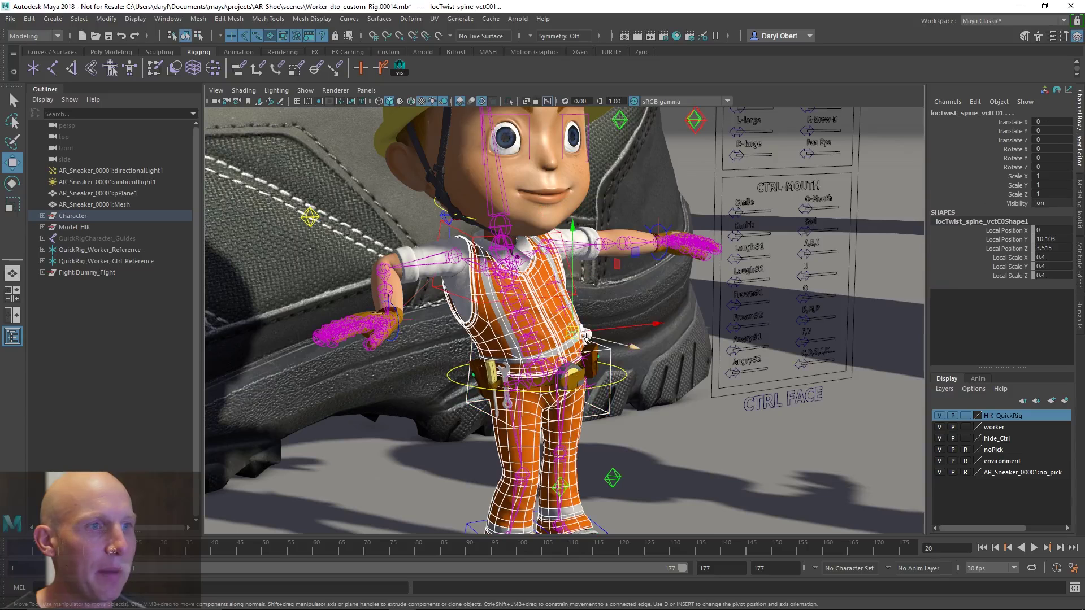
{"action": "left_click", "coordinate": [674, 326]}
{"action": "left_click", "coordinate": [577, 334]}
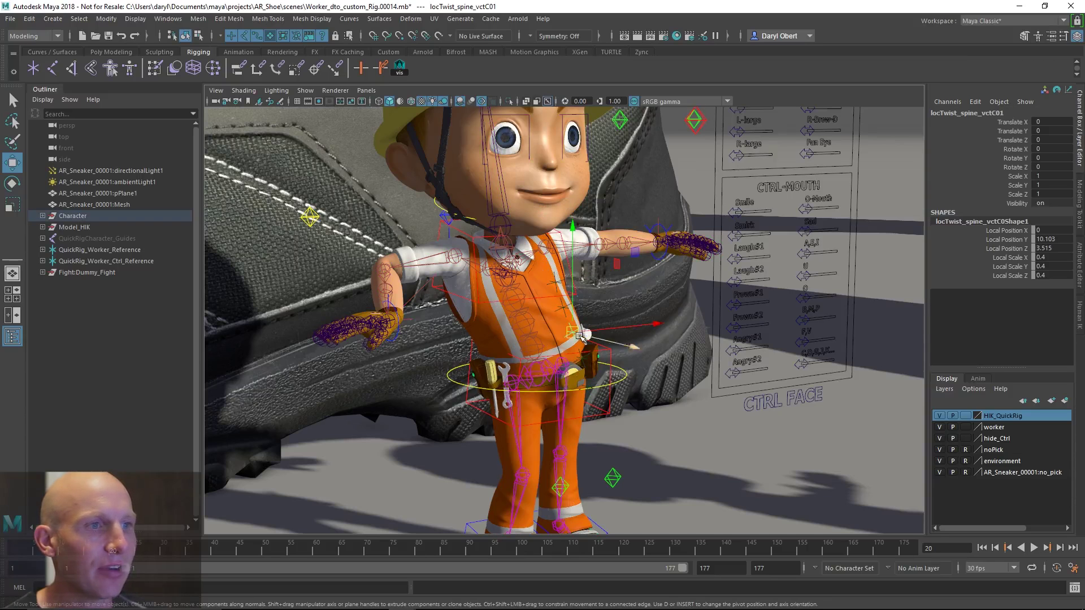
{"action": "left_click_drag", "start_coordinate": [576, 333], "coordinate": [644, 308]}
{"action": "key", "text": "ctrl+z"}
{"action": "key", "text": "ctrl+z"}
{"action": "key", "text": "ctrl+z"}
{"action": "key", "text": "ctrl+z"}
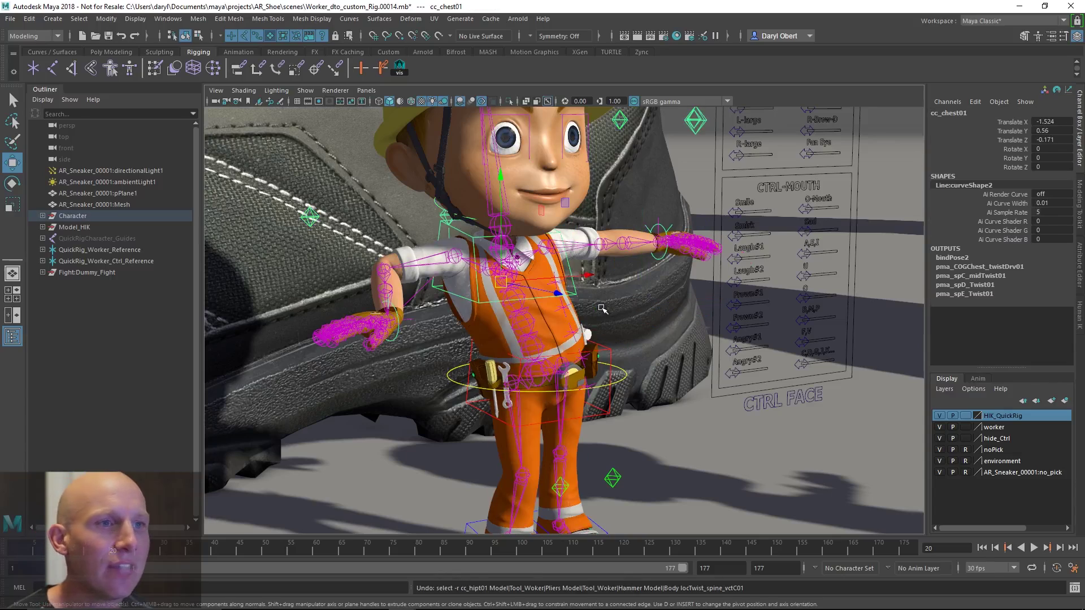
- Undo the chest and right arm posing and clear the selection
{"action": "key", "text": "ctrl+z"}
{"action": "key", "text": "ctrl+z"}
{"action": "key", "text": "ctrl+z"}
{"action": "key", "text": "ctrl+z"}
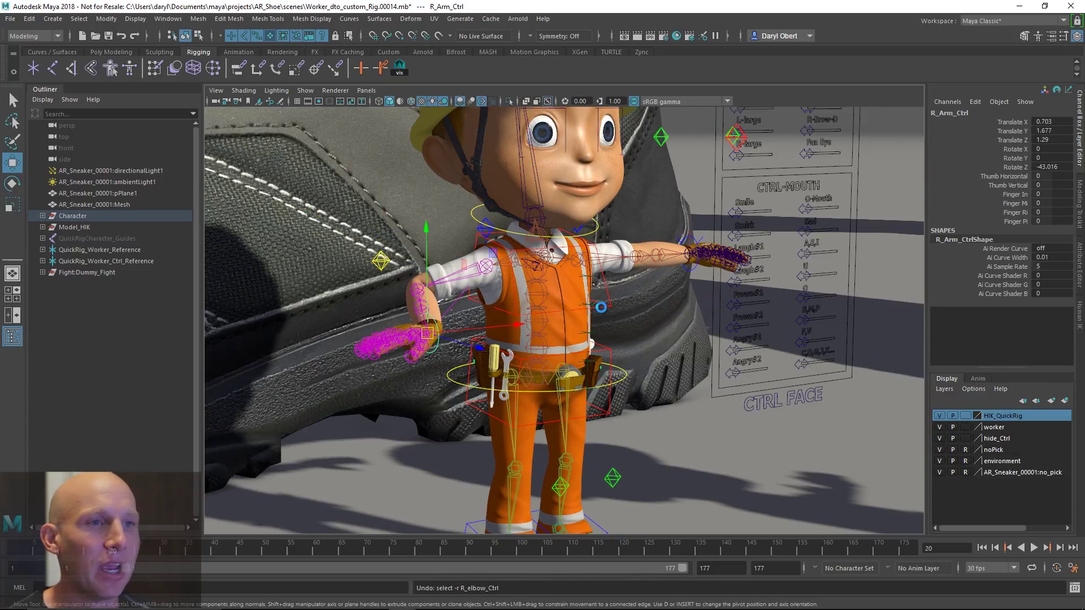
{"action": "left_click_drag", "start_coordinate": [485, 266], "coordinate": [418, 434], "text": "alt"}
{"action": "left_click", "coordinate": [443, 431]}
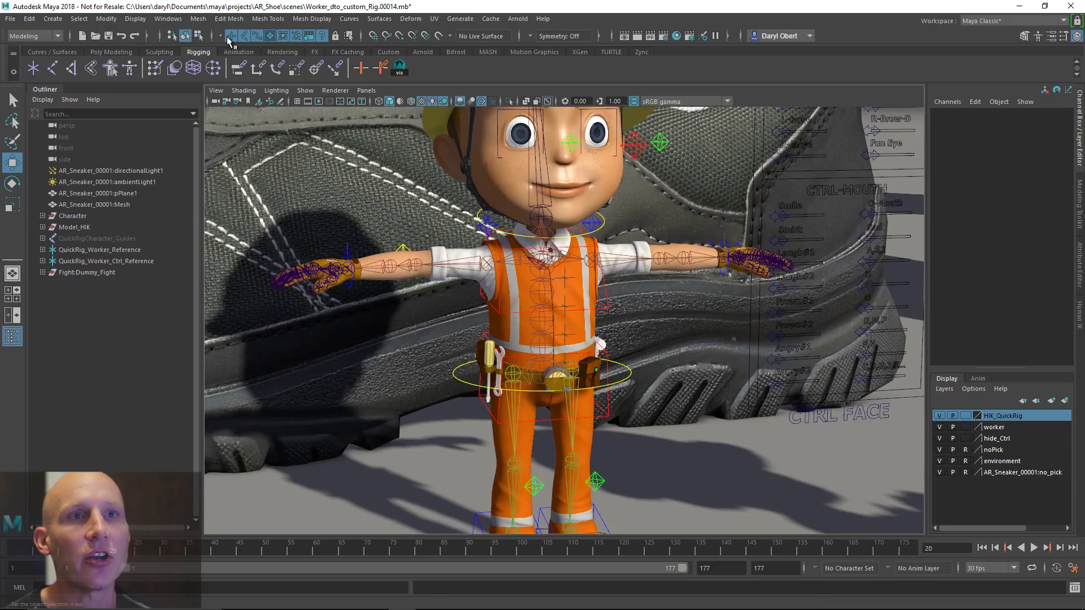
- Exclude surface objects from the selection mask so only rig parts can be picked on the worker
{"action": "left_click", "coordinate": [272, 40]}
{"action": "scroll", "coordinate": [565, 309], "scroll_direction": "down", "scroll_amount": 4}
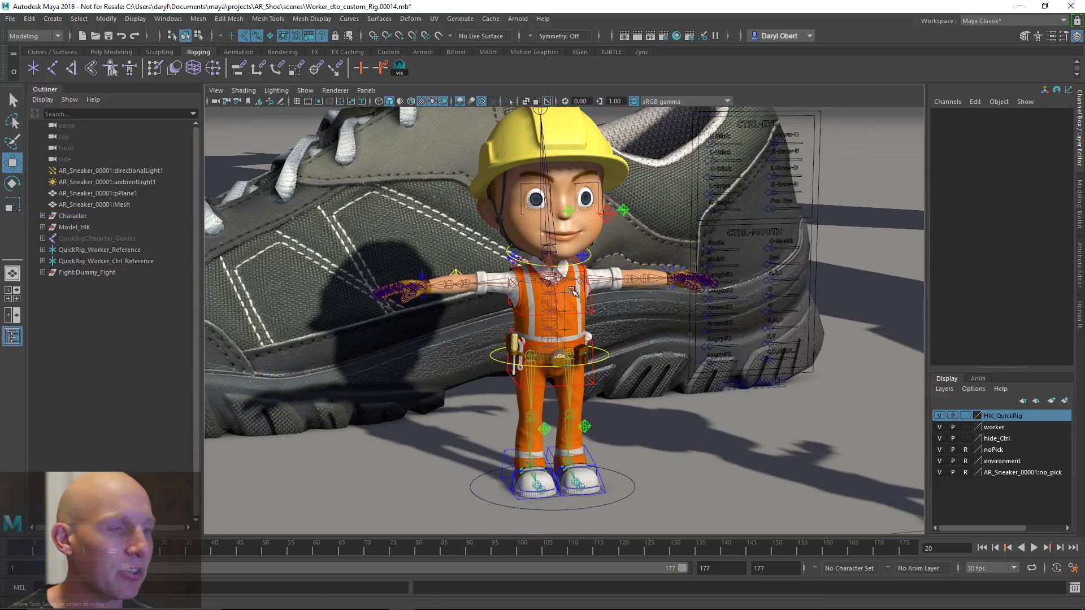
{"action": "middle_click_drag", "start_coordinate": [630, 311], "coordinate": [573, 306], "text": "alt"}
{"action": "scroll", "coordinate": [573, 307], "scroll_direction": "down", "scroll_amount": 2}
{"action": "left_click_drag", "start_coordinate": [573, 306], "coordinate": [743, 318], "text": "alt"}
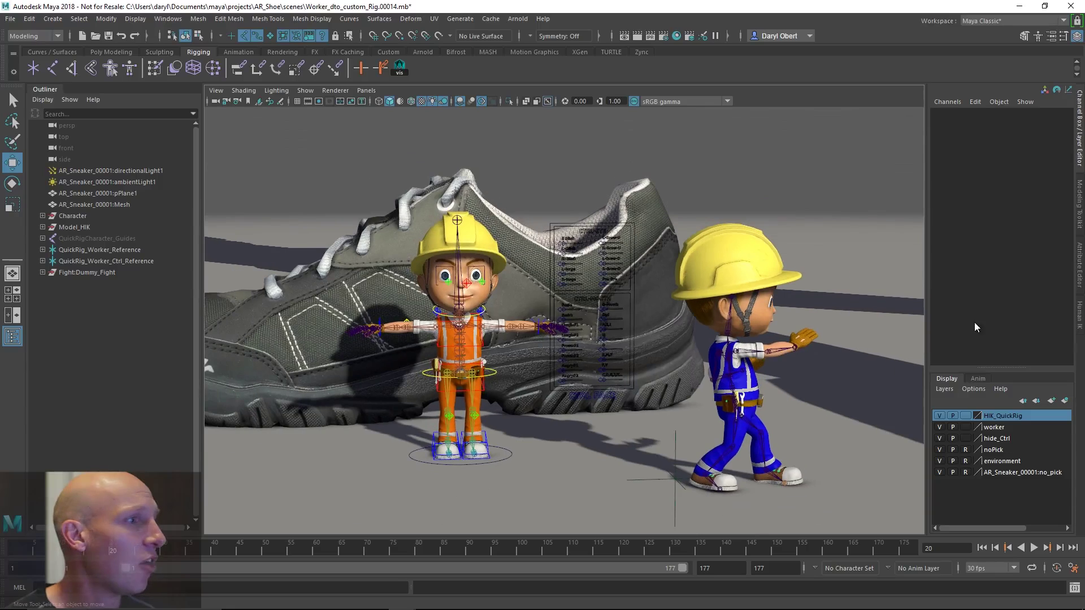
- Examine the HumanIK definitions of QuickRig_Worker and Dummy_Fight to see how their bones are mapped
{"action": "left_click", "coordinate": [1080, 323]}
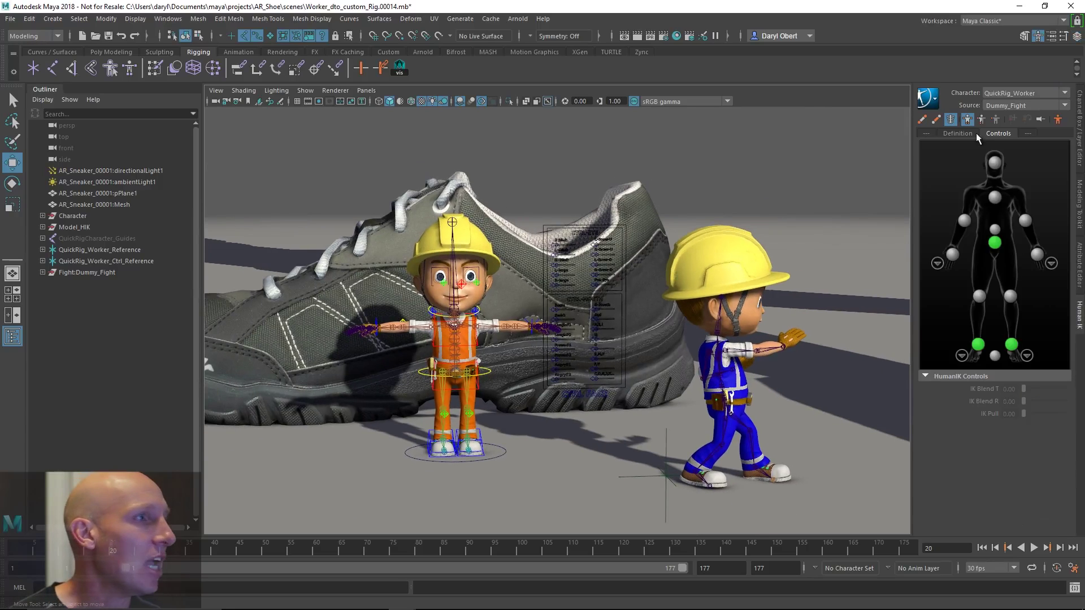
{"action": "left_click", "coordinate": [955, 133]}
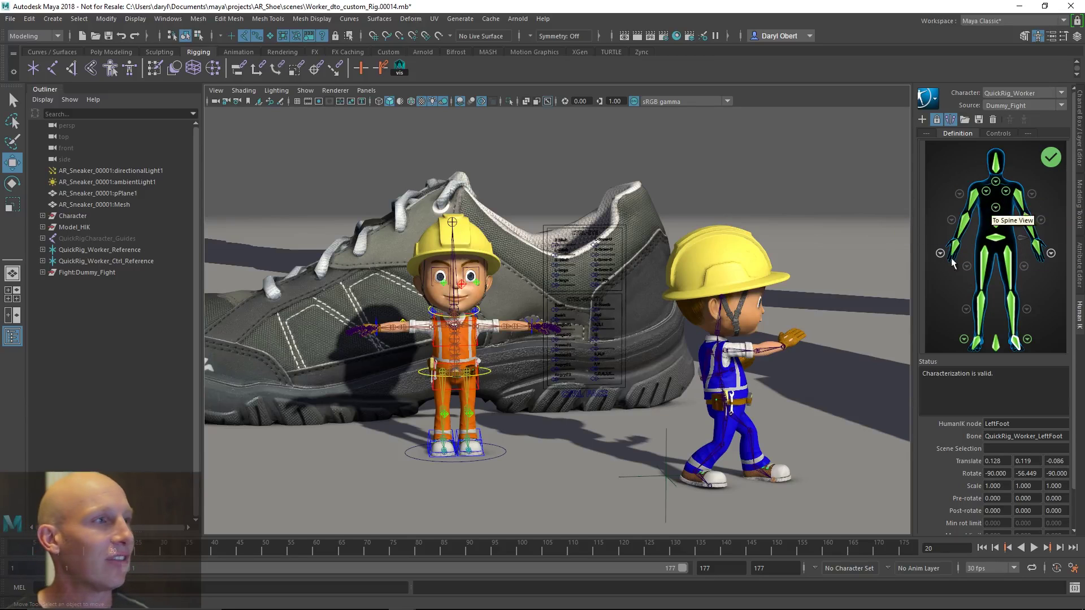
{"action": "left_click", "coordinate": [994, 105]}
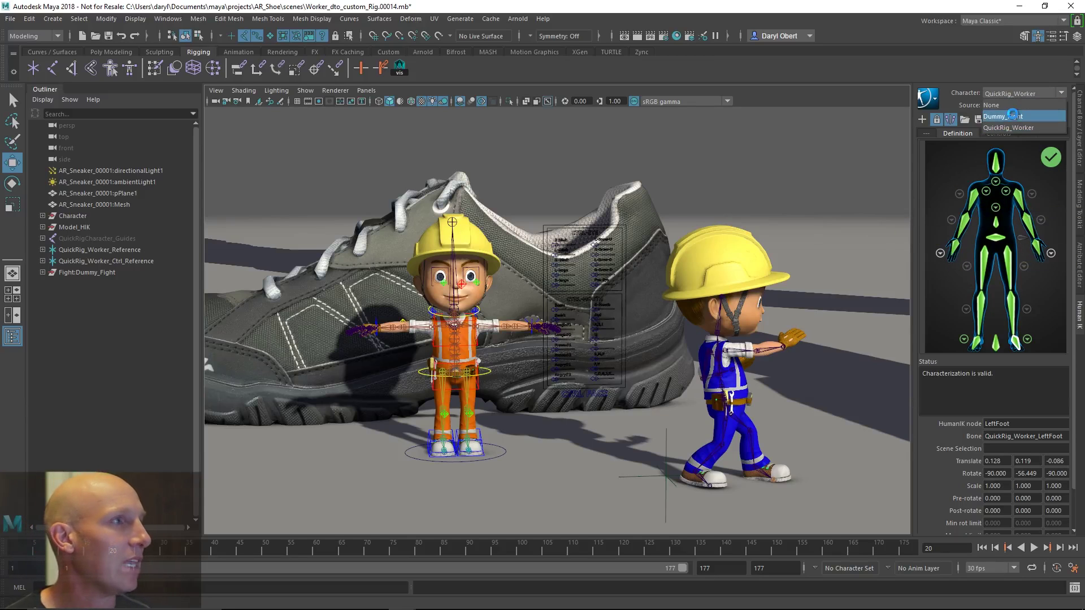
{"action": "left_click", "coordinate": [1011, 116]}
{"action": "left_click", "coordinate": [968, 134]}
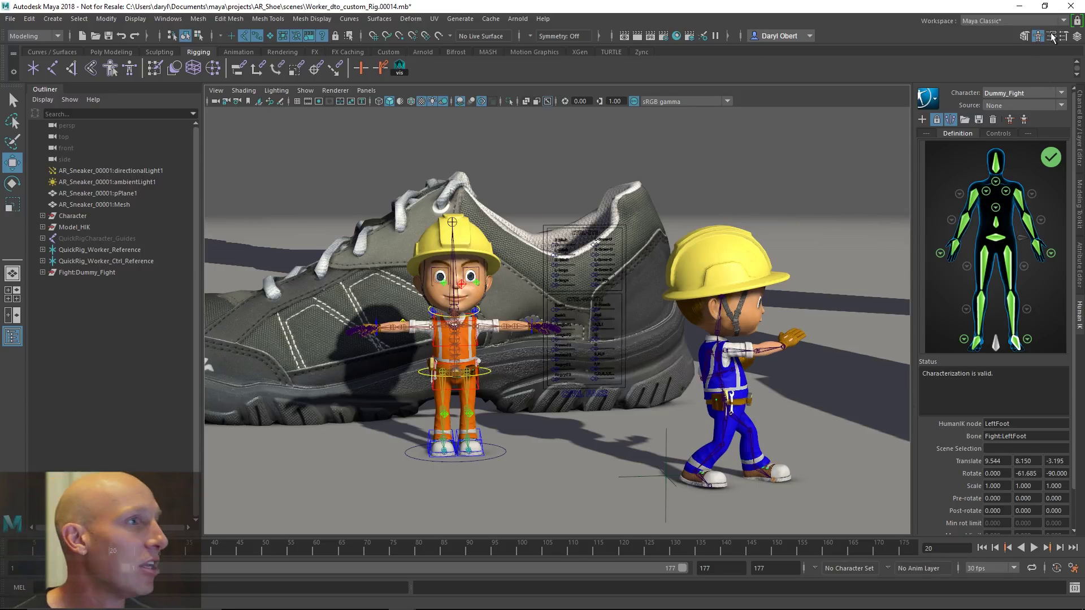
- Set the current HumanIK character to None and create a new character definition
{"action": "left_click", "coordinate": [1023, 106]}
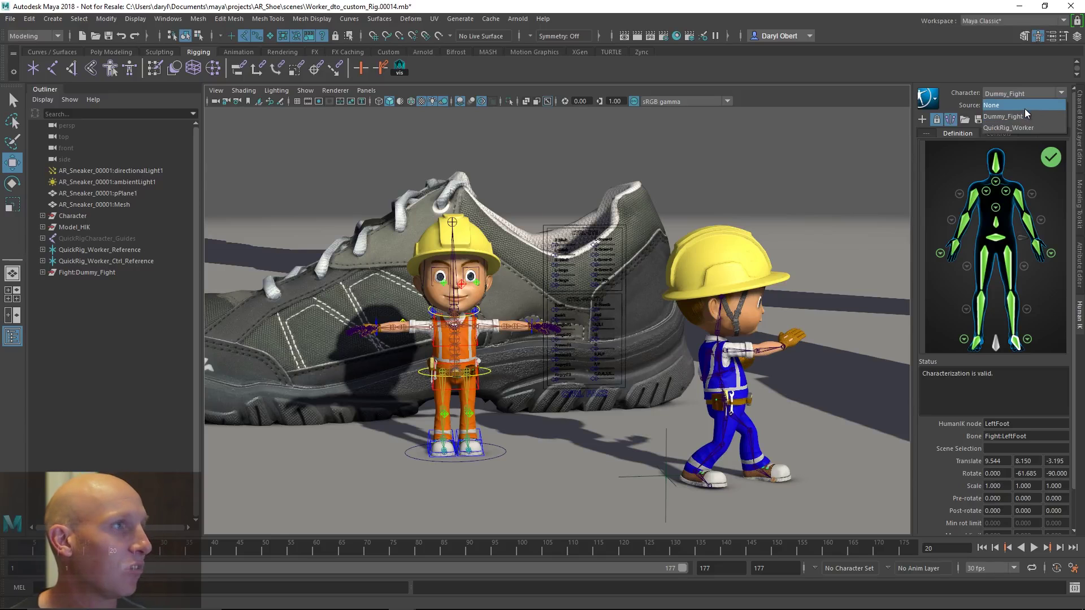
{"action": "left_click", "coordinate": [1014, 105]}
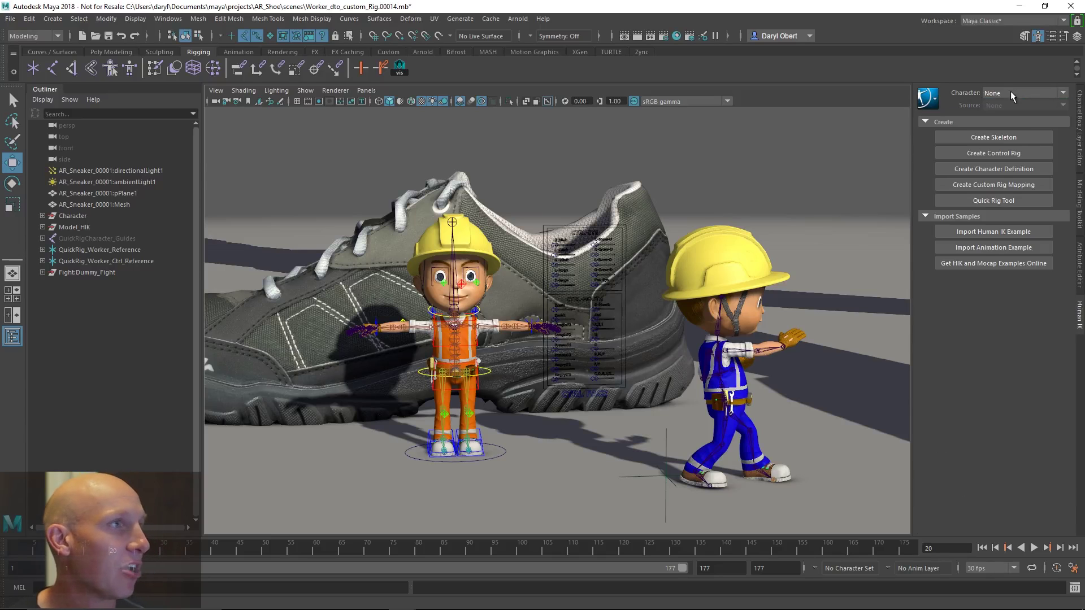
{"action": "left_click", "coordinate": [992, 170]}
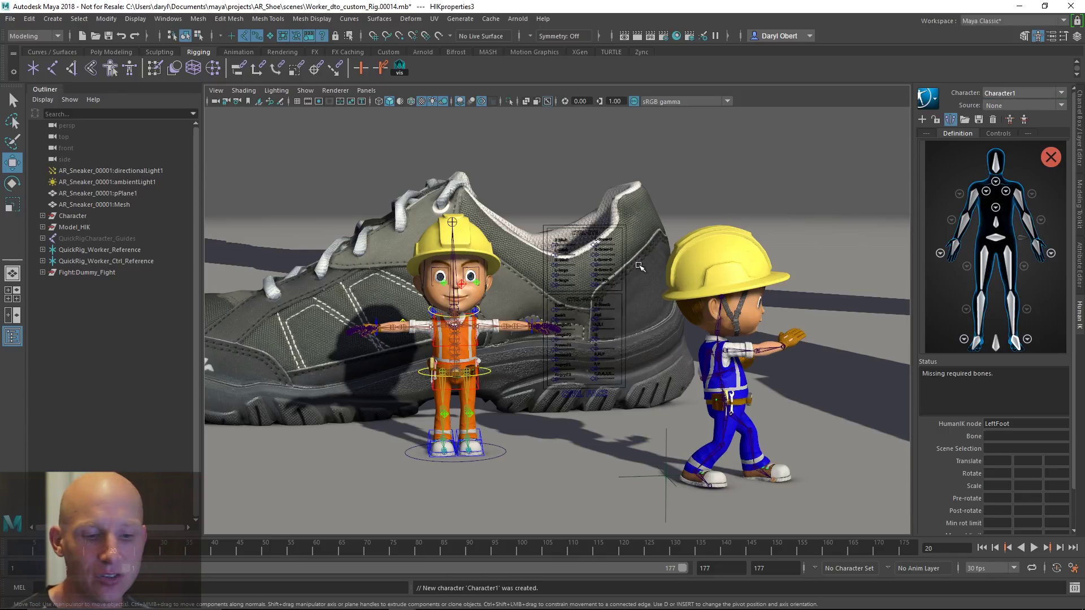
- Assign the orange worker's root joint bn_spA01 to the Hips node of the new character definition
{"action": "scroll", "coordinate": [670, 291], "scroll_direction": "up", "scroll_amount": 5}
{"action": "middle_click_drag", "start_coordinate": [390, 362], "coordinate": [577, 291], "text": "alt"}
{"action": "scroll", "coordinate": [571, 291], "scroll_direction": "down", "scroll_amount": 3}
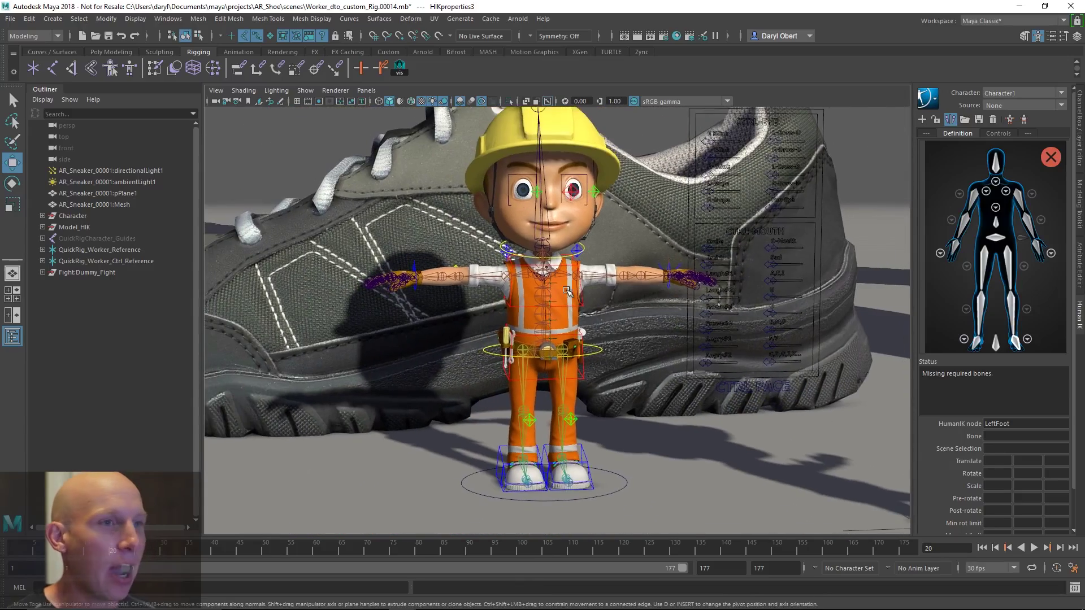
{"action": "scroll", "coordinate": [627, 295], "scroll_direction": "up", "scroll_amount": 2}
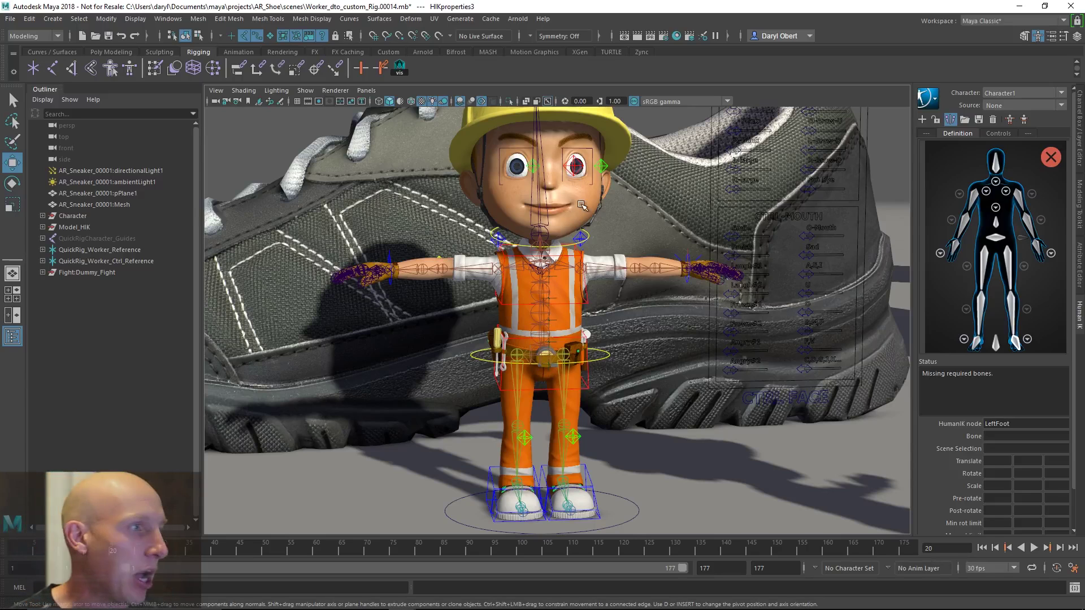
{"action": "left_click", "coordinate": [564, 413]}
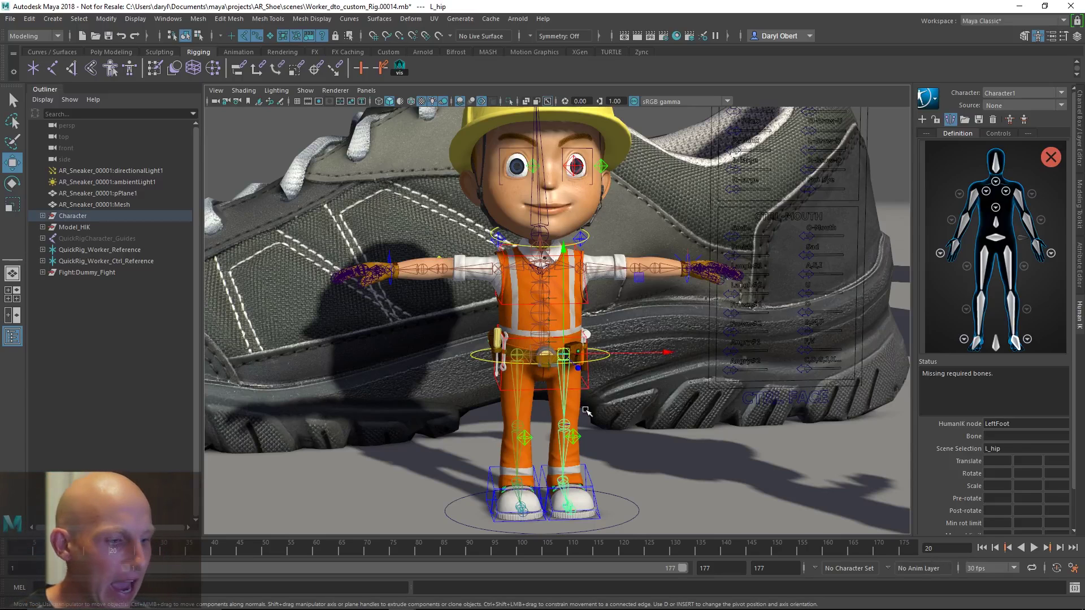
{"action": "key", "text": "Up"}
{"action": "left_click", "coordinate": [995, 241]}
{"action": "right_click", "coordinate": [996, 240]}
{"action": "left_click", "coordinate": [1017, 247]}
{"action": "mouse_move", "coordinate": [661, 320]}
{"action": "middle_mouse_down", "text": "alt"}
{"action": "mouse_move", "coordinate": [673, 334]}
{"action": "mouse_move", "coordinate": [674, 302]}
{"action": "middle_mouse_up", "text": "alt"}
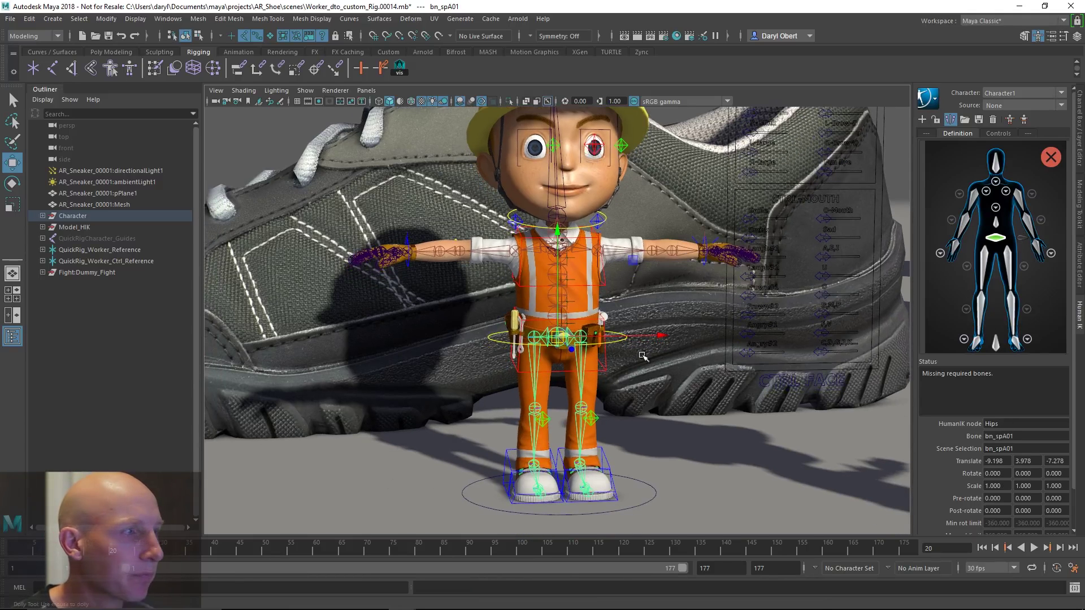
- Assign the L_hip joint to the LeftUpLeg node of the character definition
{"action": "scroll", "coordinate": [629, 354], "scroll_direction": "up", "scroll_amount": 1}
{"action": "left_click", "coordinate": [1048, 301]}
{"action": "double_click", "coordinate": [1011, 276]}
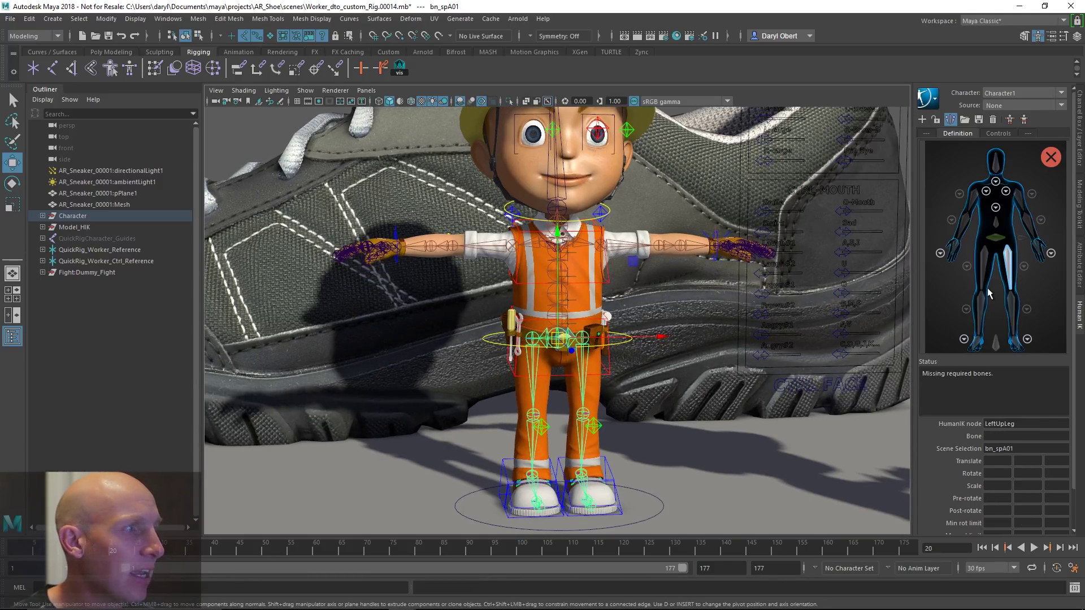
{"action": "left_click", "coordinate": [585, 391]}
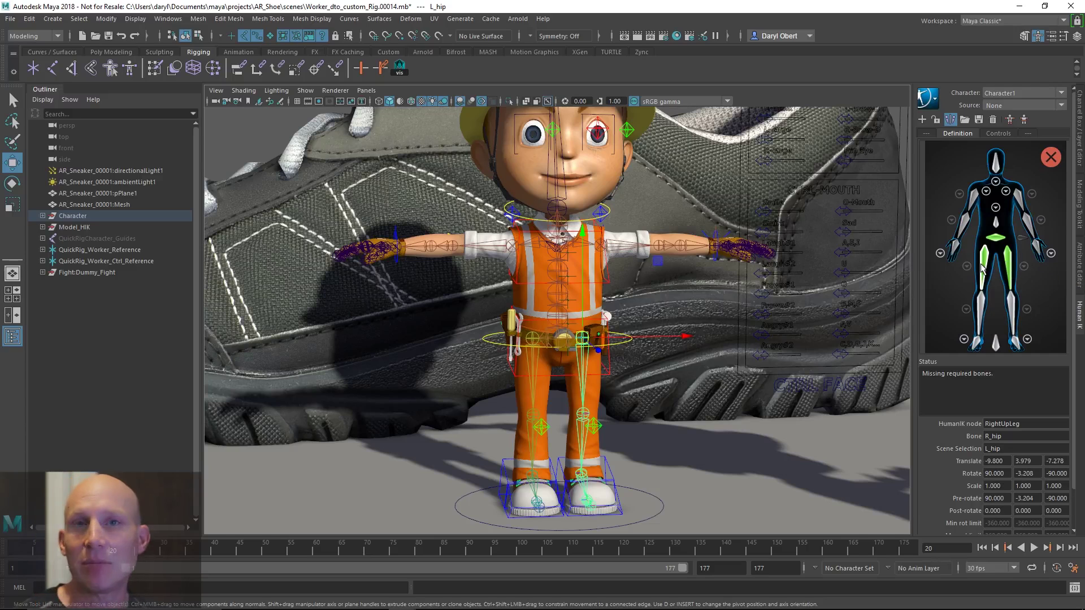
- Assign the L_knees joint to the LeftLeg node of the character definition
{"action": "left_click", "coordinate": [955, 124]}
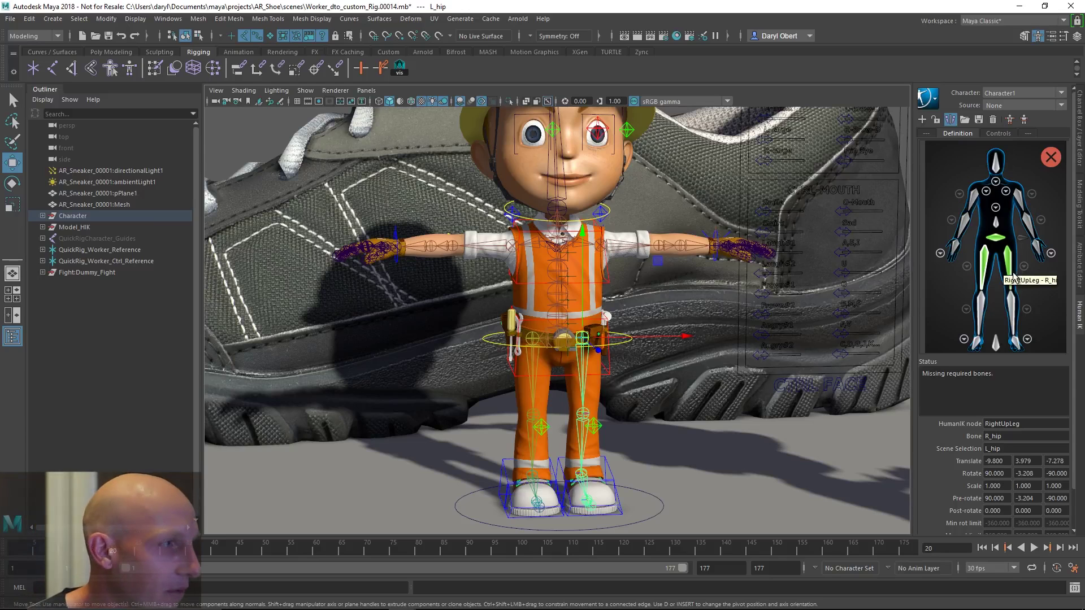
{"action": "left_click", "coordinate": [1013, 310]}
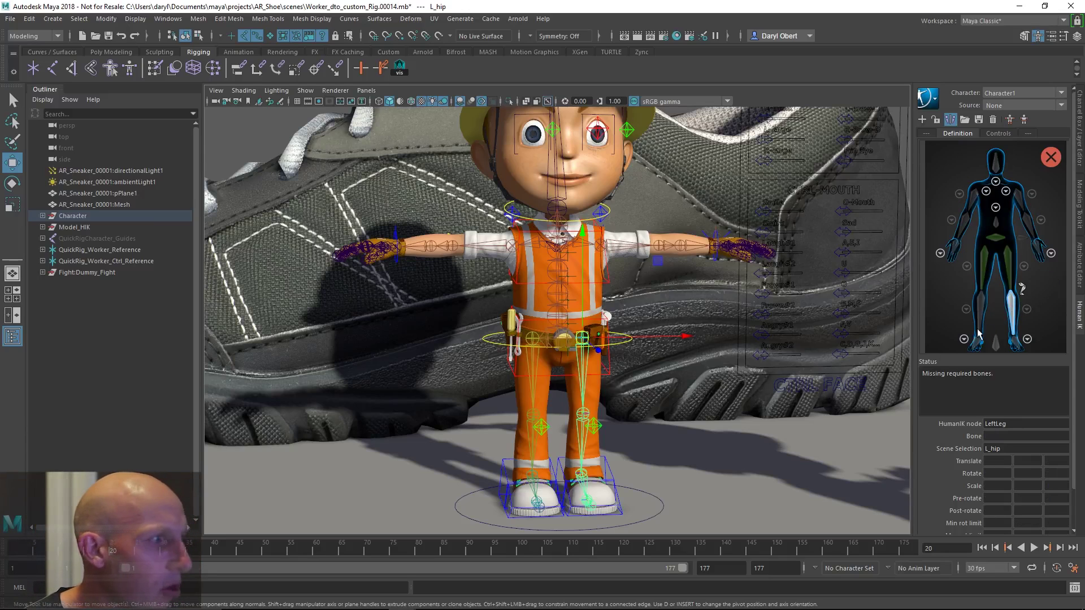
{"action": "left_click", "coordinate": [582, 448]}
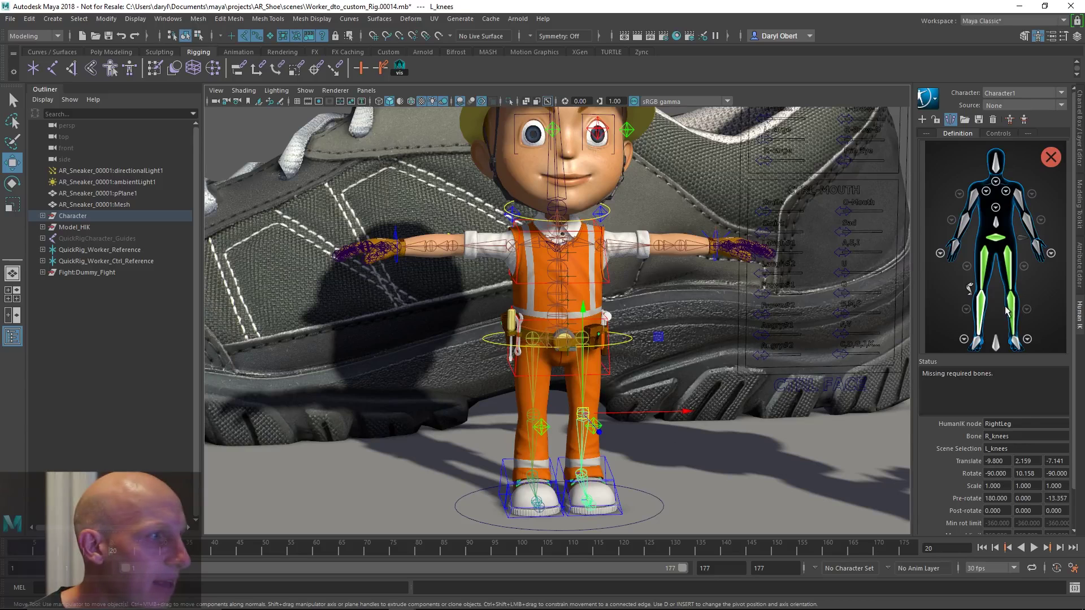
{"action": "left_click", "coordinate": [1009, 274]}
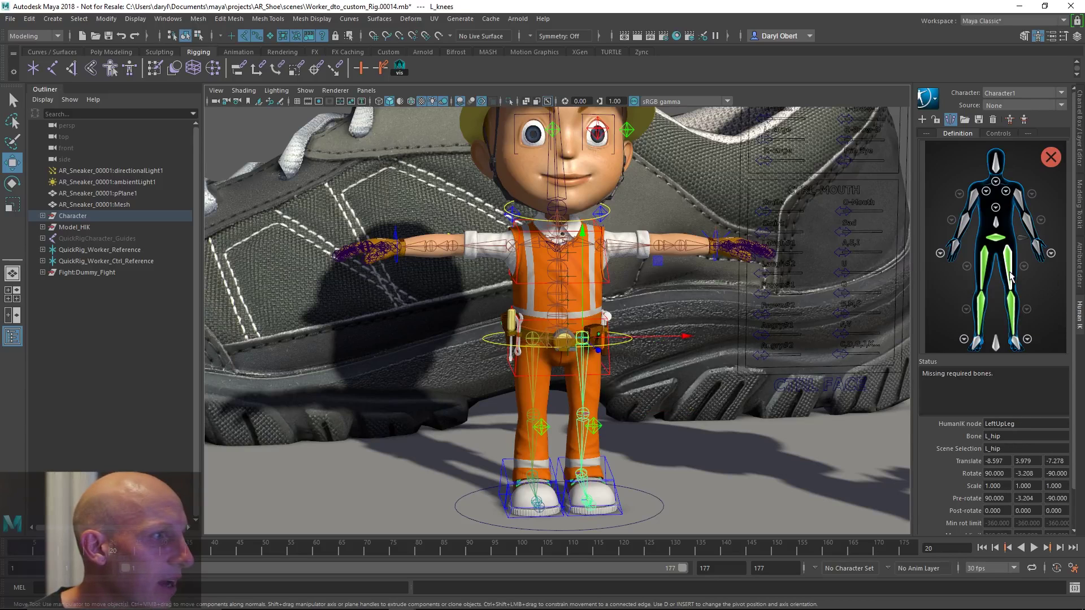
{"action": "left_click", "coordinate": [1011, 322]}
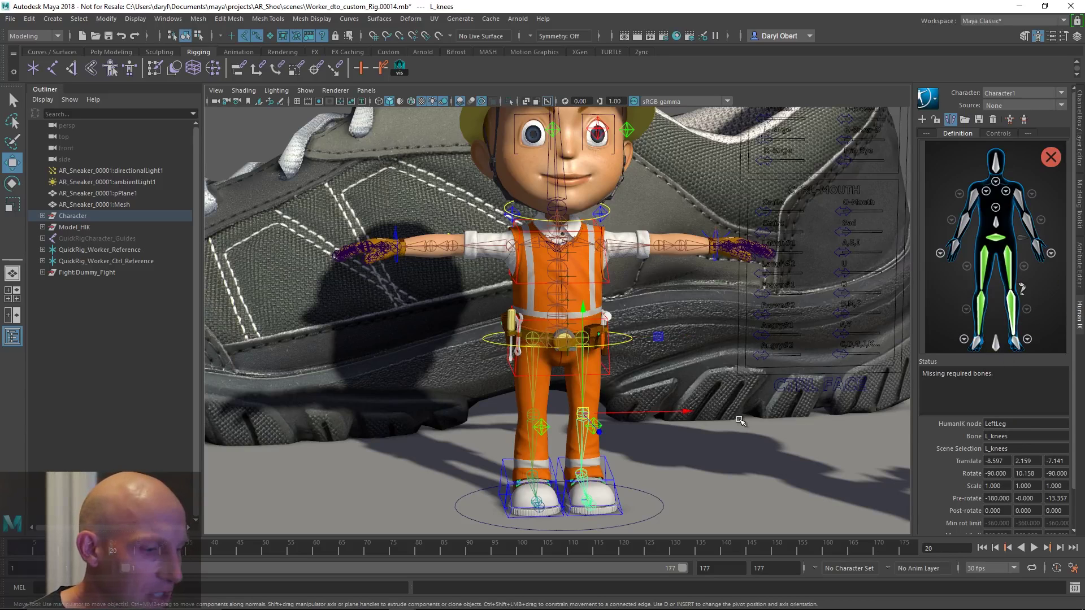
- Assign the L_Ankle joint, the child of the left knee, to the left foot node of the definition
{"action": "key", "text": "Down"}
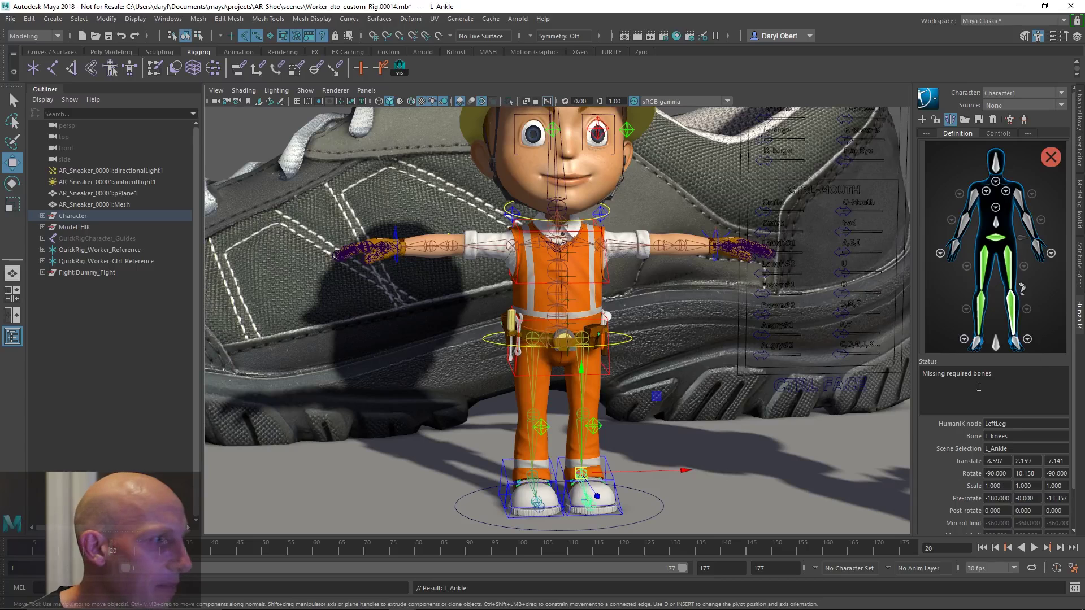
{"action": "right_click", "coordinate": [1016, 341]}
{"action": "left_click", "coordinate": [1020, 347]}
{"action": "left_click", "coordinate": [1059, 322]}
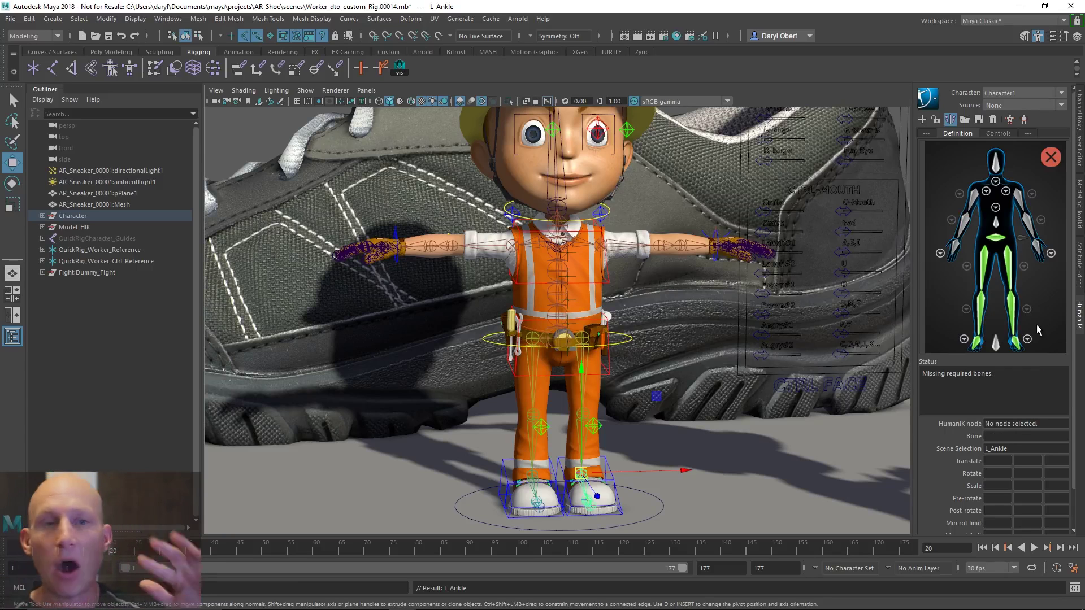
- Assign the L_Ball joint to the LeftToeBase node in the left foot view, then return to the full-body view
{"action": "left_click", "coordinate": [1027, 339]}
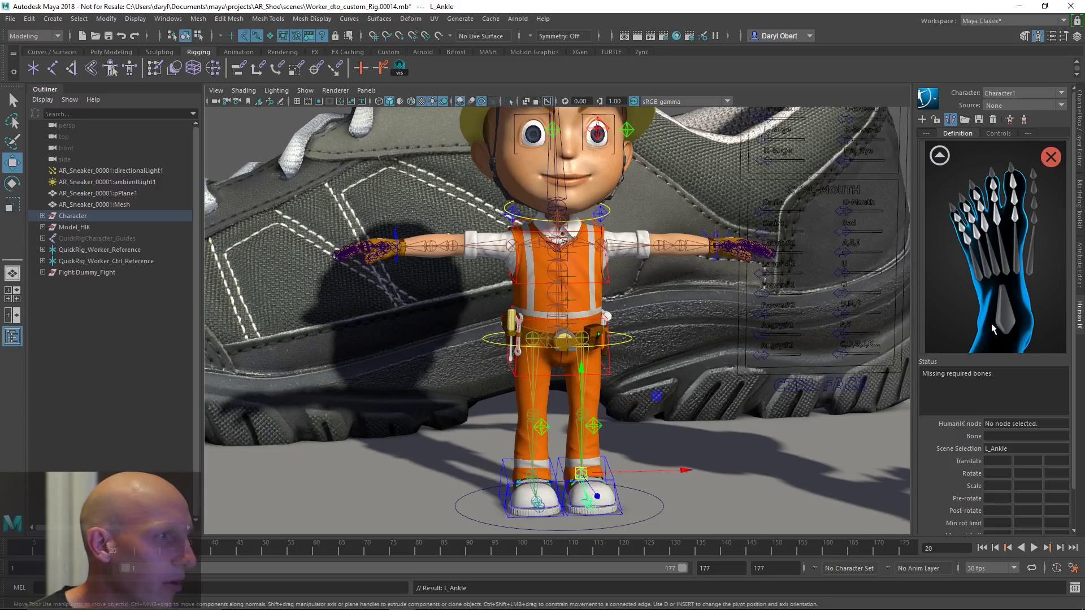
{"action": "left_click_drag", "start_coordinate": [593, 362], "coordinate": [798, 448], "text": "alt"}
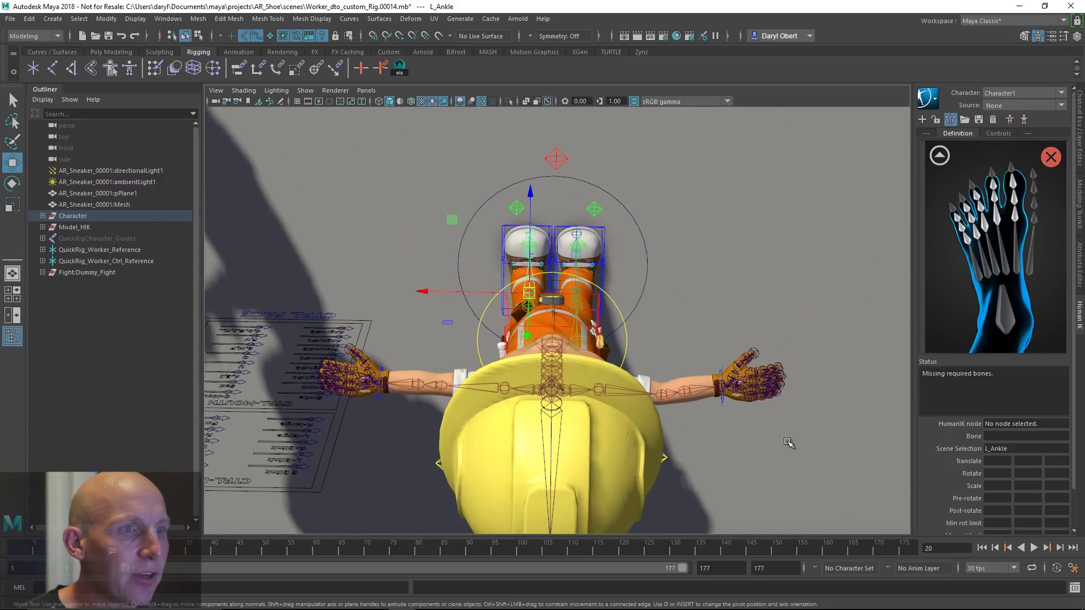
{"action": "middle_click_drag", "start_coordinate": [556, 403], "coordinate": [622, 432], "text": "alt"}
{"action": "right_click_drag", "start_coordinate": [623, 432], "coordinate": [851, 350], "text": "alt"}
{"action": "left_click", "coordinate": [490, 187]}
{"action": "left_click", "coordinate": [637, 199]}
{"action": "right_click", "coordinate": [1006, 317]}
{"action": "left_click", "coordinate": [1017, 323]}
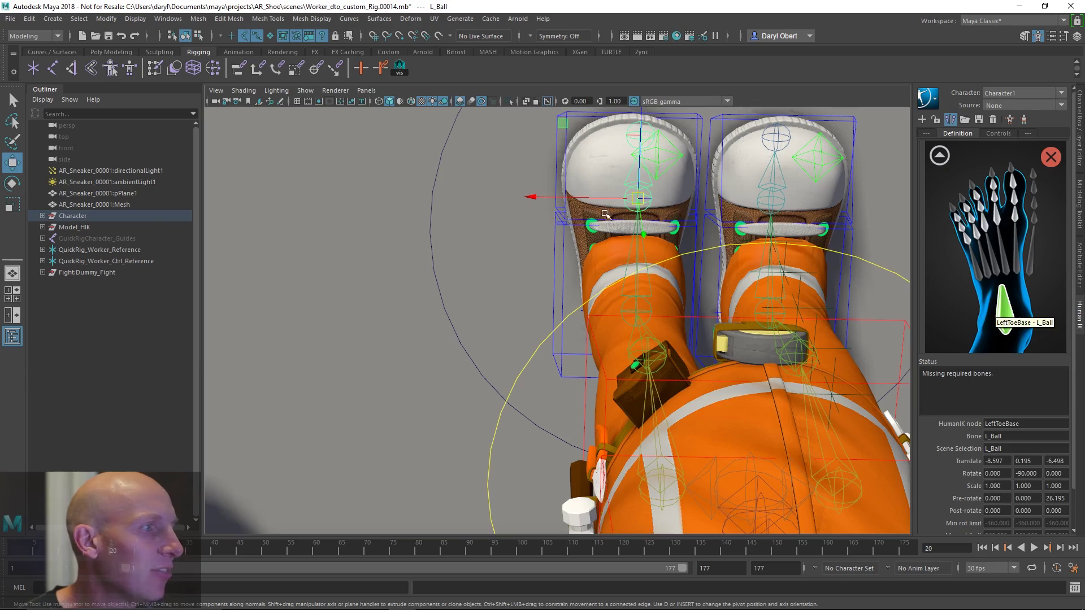
{"action": "scroll", "coordinate": [568, 246], "scroll_direction": "down", "scroll_amount": 5}
{"action": "left_click_drag", "start_coordinate": [568, 246], "coordinate": [595, 287], "text": "alt"}
{"action": "scroll", "coordinate": [595, 286], "scroll_direction": "down", "scroll_amount": 6}
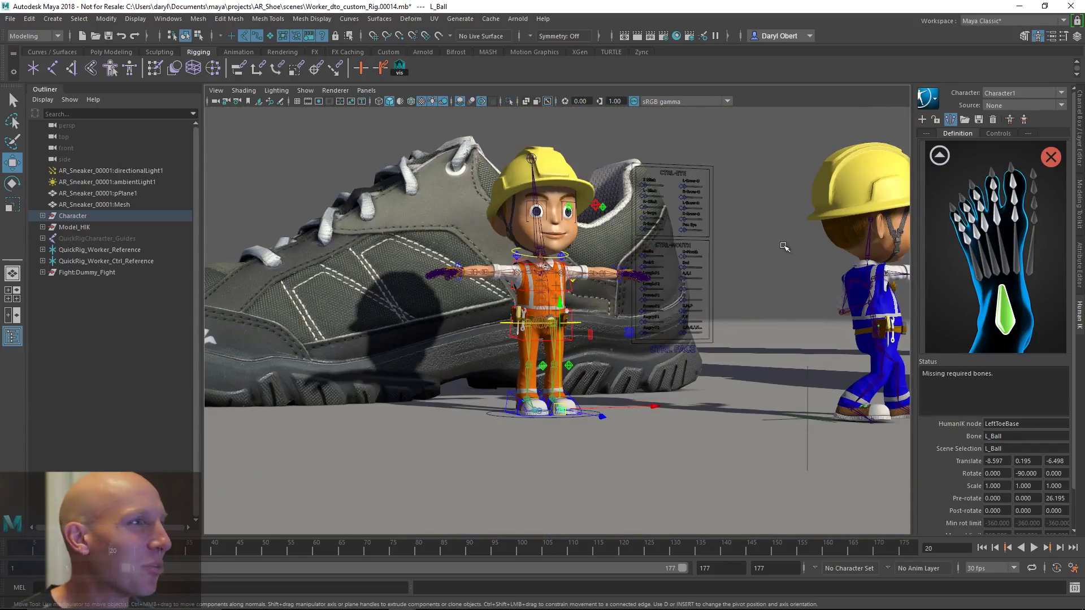
{"action": "left_click", "coordinate": [938, 160]}
- Assign the L_Should joint to the LeftArm node of the character definition
{"action": "scroll", "coordinate": [648, 275], "scroll_direction": "up", "scroll_amount": 5}
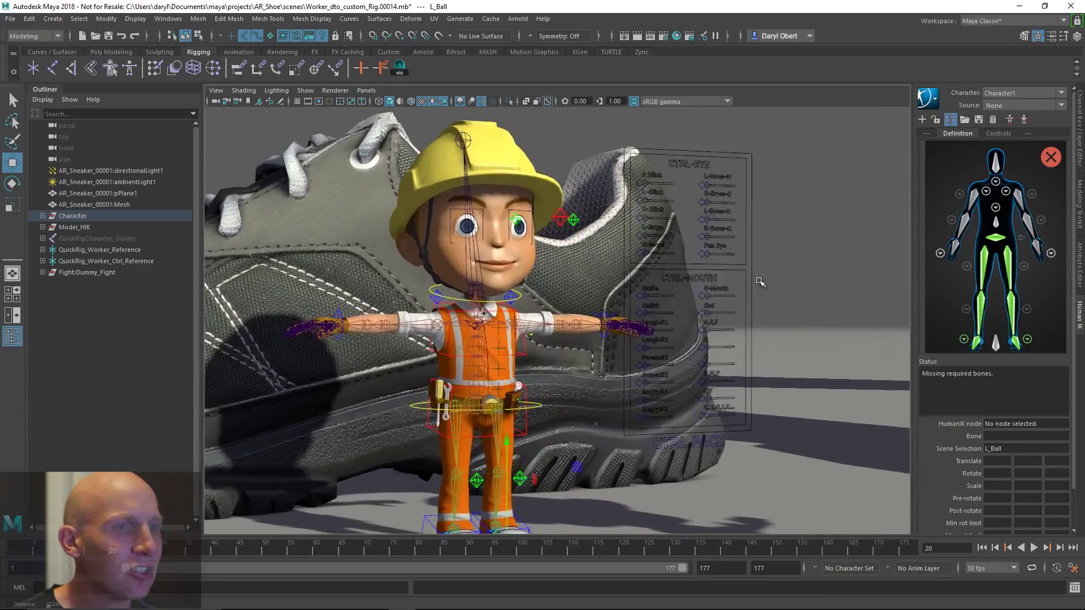
{"action": "left_click", "coordinate": [1020, 202]}
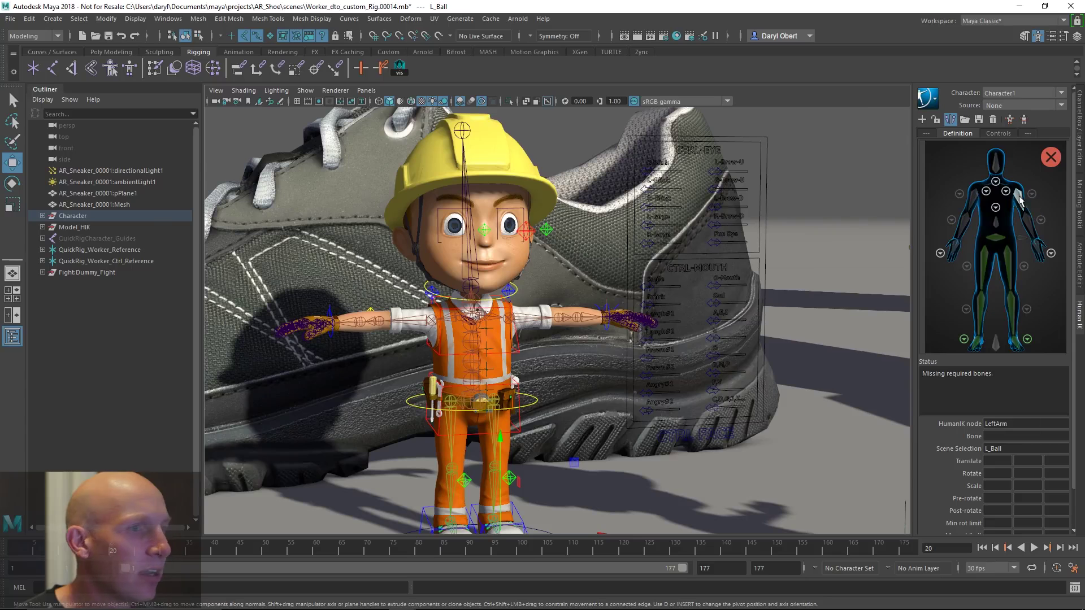
{"action": "left_click", "coordinate": [515, 319]}
{"action": "scroll", "coordinate": [611, 337], "scroll_direction": "up", "scroll_amount": 3}
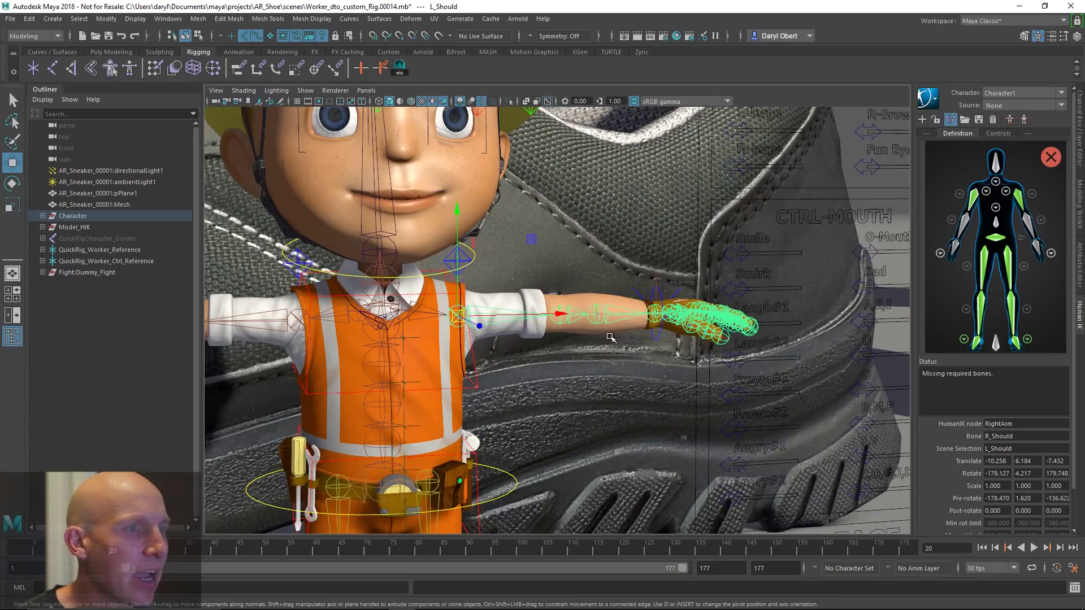
- Assign the L_Elbow joint to the LeftForeArm node of the character definition
{"action": "key", "text": "Down"}
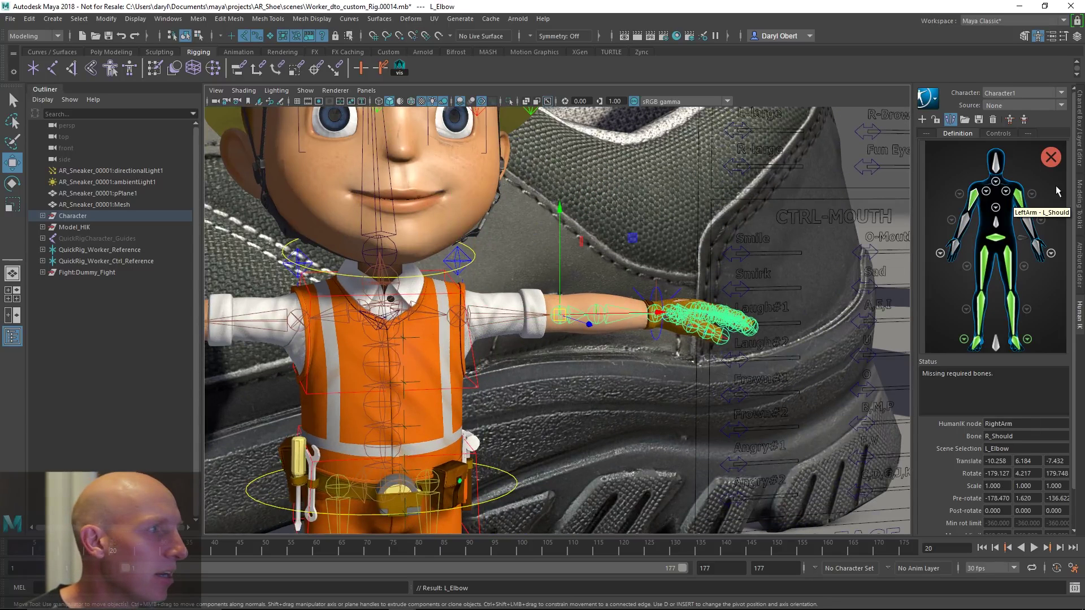
{"action": "right_click", "coordinate": [1025, 227]}
{"action": "left_click", "coordinate": [1022, 231]}
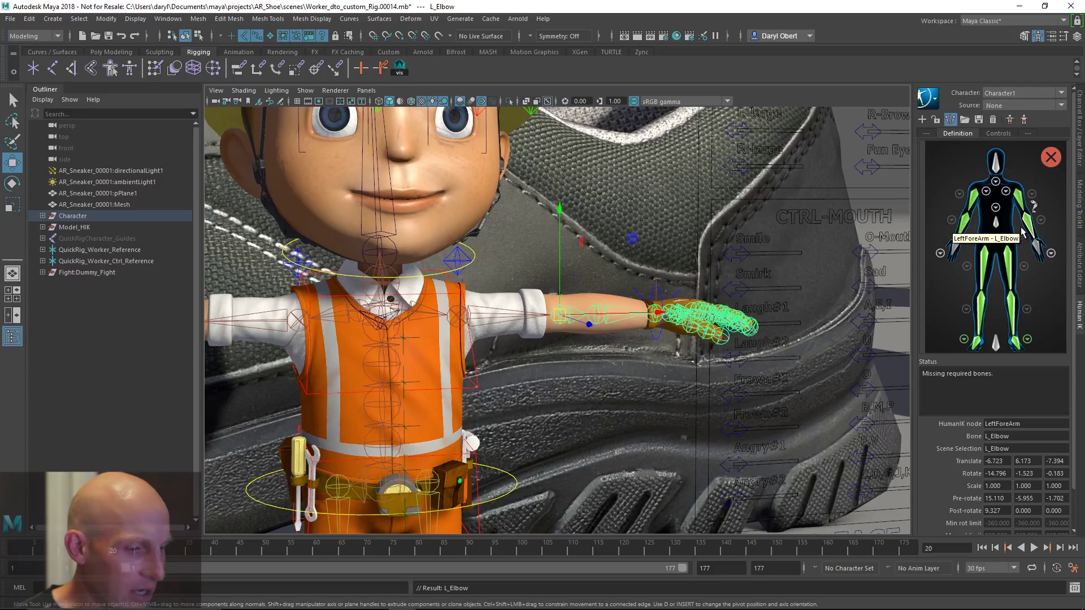
- Assign the L_Hand joint at the left wrist to the LeftHand node of the character definition
{"action": "key", "text": "Down"}
{"action": "key", "text": "Down"}
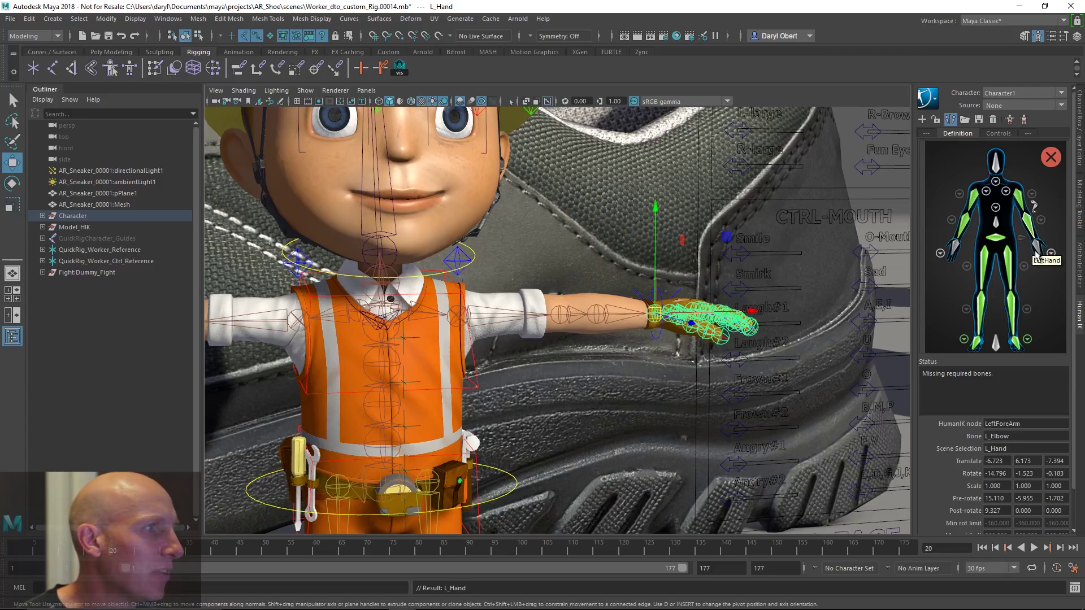
{"action": "right_click", "coordinate": [1037, 255]}
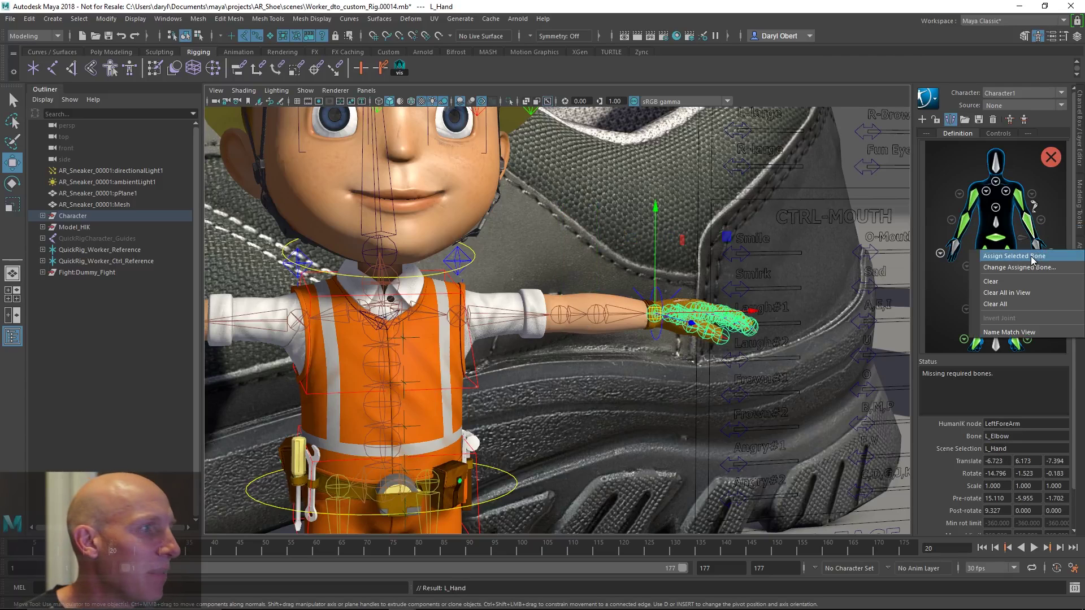
{"action": "left_click", "coordinate": [1011, 257]}
- Assign the neck joint bn_spF01|Neck to the Head node of the character definition
{"action": "middle_click_drag", "start_coordinate": [672, 248], "coordinate": [739, 253], "text": "alt"}
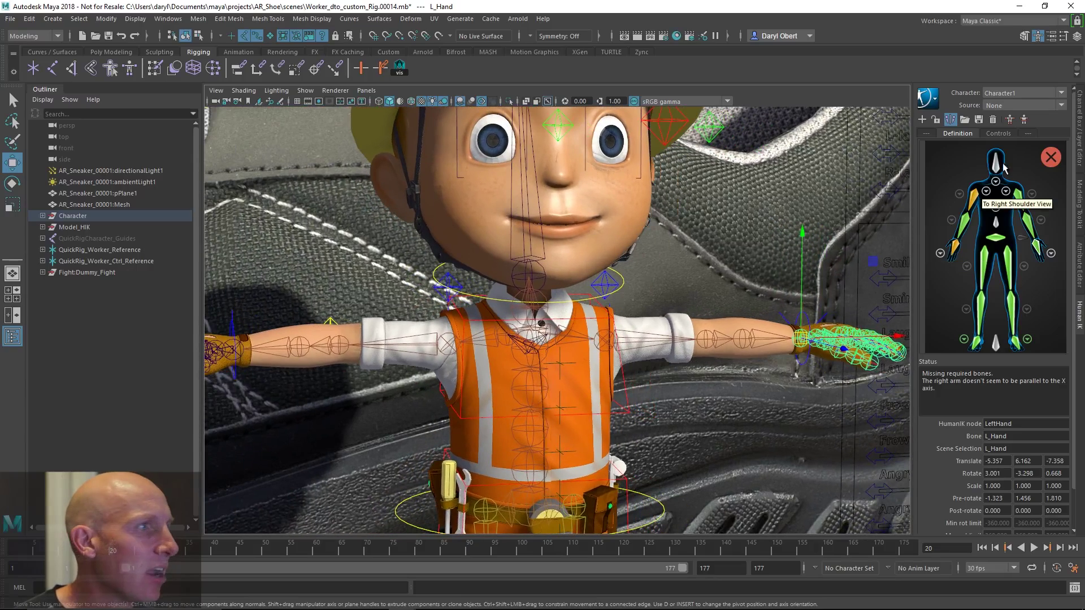
{"action": "left_click", "coordinate": [540, 208]}
{"action": "right_click", "coordinate": [998, 164]}
{"action": "left_click", "coordinate": [1017, 168]}
- Assign the L_Clavicle joint to the left shoulder bone in the shoulder view, then return to the full-body view
{"action": "middle_click_drag", "start_coordinate": [630, 278], "coordinate": [699, 220], "text": "alt"}
{"action": "mouse_move", "coordinate": [699, 220]}
{"action": "left_mouse_down", "text": "alt"}
{"action": "mouse_move", "coordinate": [667, 255]}
{"action": "mouse_move", "coordinate": [683, 235]}
{"action": "left_mouse_up", "text": "alt"}
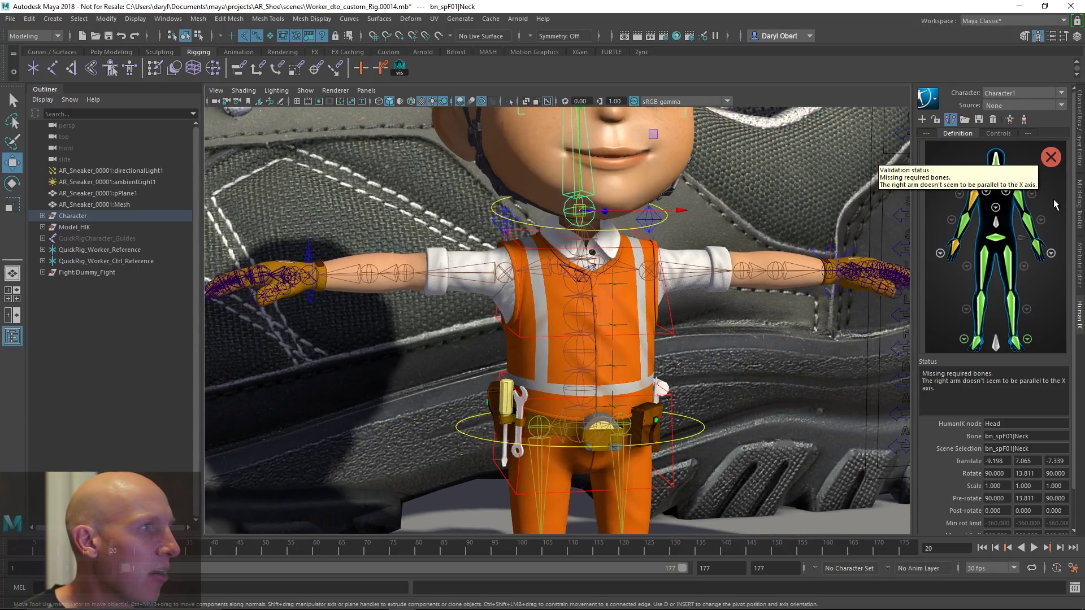
{"action": "left_click", "coordinate": [1005, 193]}
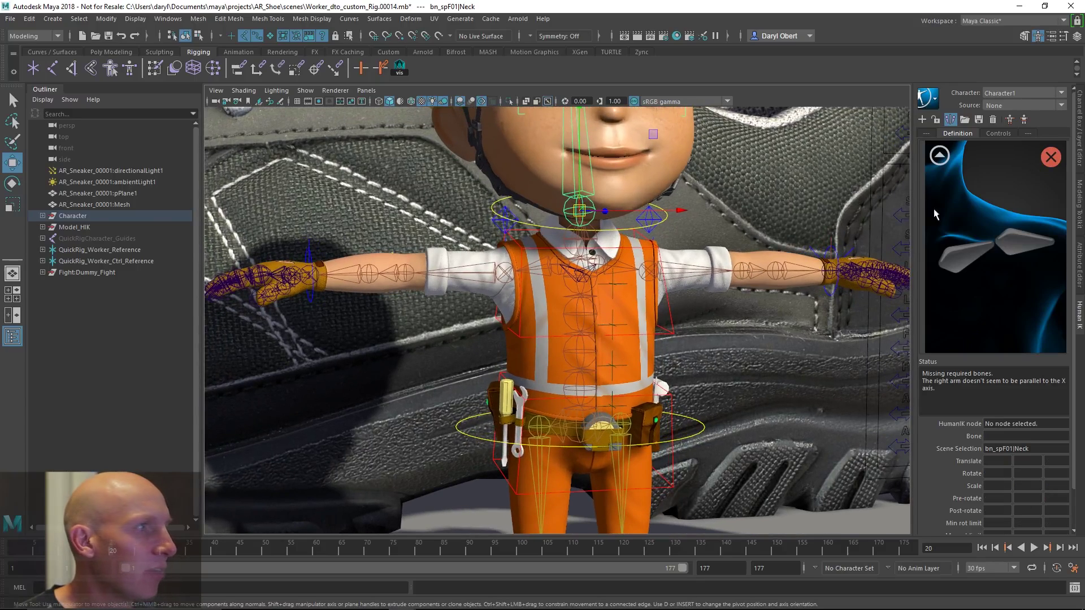
{"action": "left_click_drag", "start_coordinate": [635, 291], "coordinate": [645, 271], "text": "alt"}
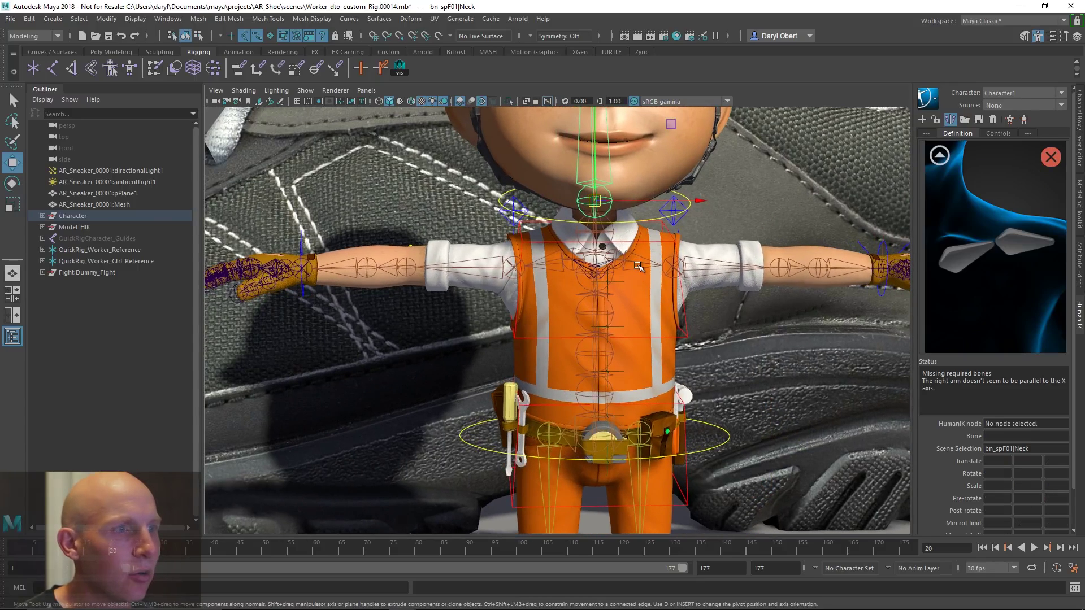
{"action": "left_click", "coordinate": [650, 285]}
{"action": "right_click", "coordinate": [959, 261]}
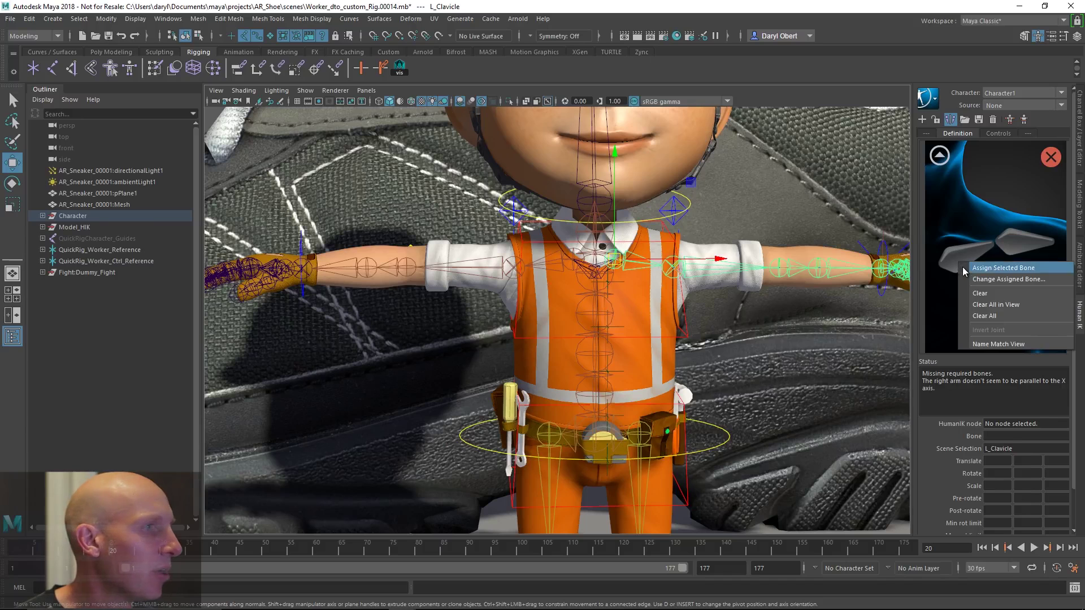
{"action": "left_click", "coordinate": [994, 269]}
{"action": "left_click", "coordinate": [939, 156]}
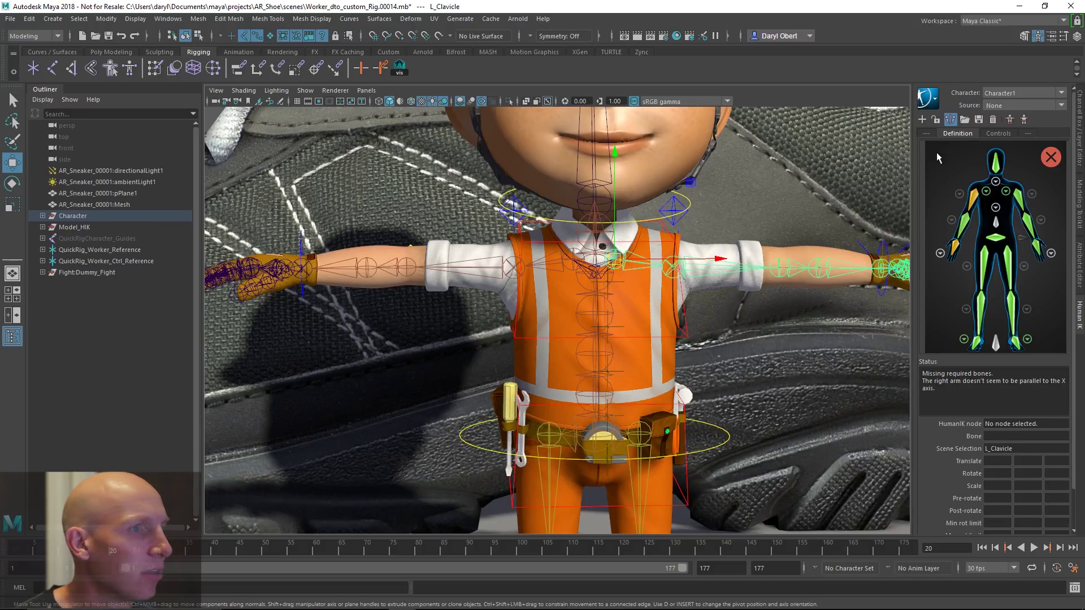
- Assign the lowest spine joint above the hips, jDrv_spB01, to the Spine node of the definition
{"action": "left_click_drag", "start_coordinate": [717, 232], "coordinate": [765, 247], "text": "alt"}
{"action": "mouse_move", "coordinate": [666, 274]}
{"action": "left_mouse_down", "text": "alt"}
{"action": "mouse_move", "coordinate": [630, 260]}
{"action": "mouse_move", "coordinate": [685, 272]}
{"action": "left_mouse_up", "text": "alt"}
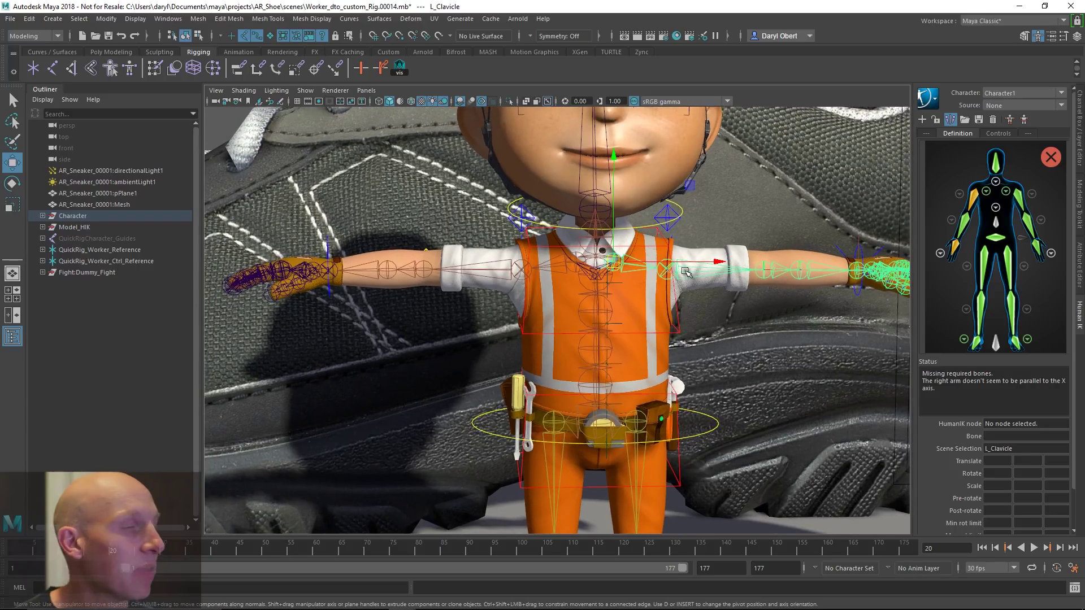
{"action": "middle_click_drag", "start_coordinate": [605, 376], "coordinate": [632, 323], "text": "alt"}
{"action": "left_click", "coordinate": [614, 340]}
{"action": "left_click", "coordinate": [776, 326]}
{"action": "left_click_drag", "start_coordinate": [582, 331], "coordinate": [669, 332]}
{"action": "right_click", "coordinate": [996, 223]}
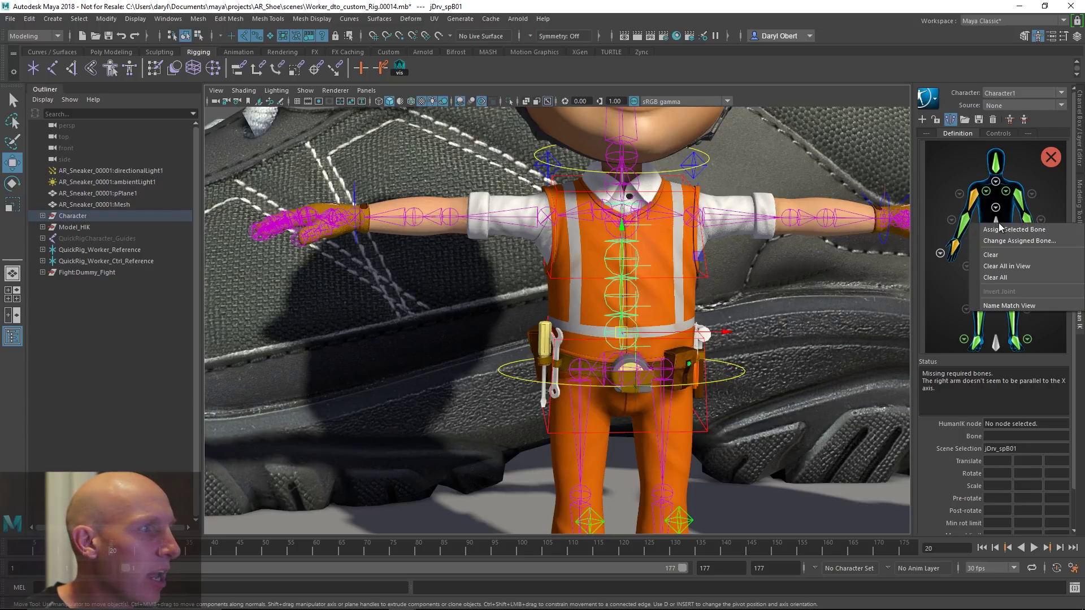
{"action": "left_click", "coordinate": [1003, 230]}
- Assign jDrv_spC01 to the Spine1 node and jDrv_spD01 to the Spine2 node in the spine view
{"action": "left_click", "coordinate": [995, 207]}
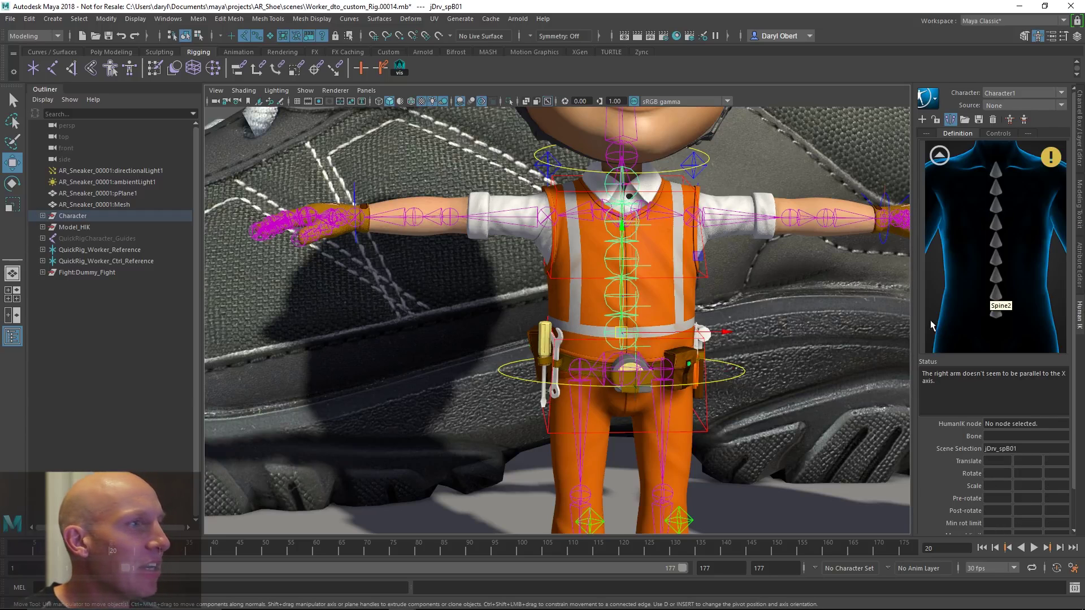
{"action": "left_click", "coordinate": [939, 156]}
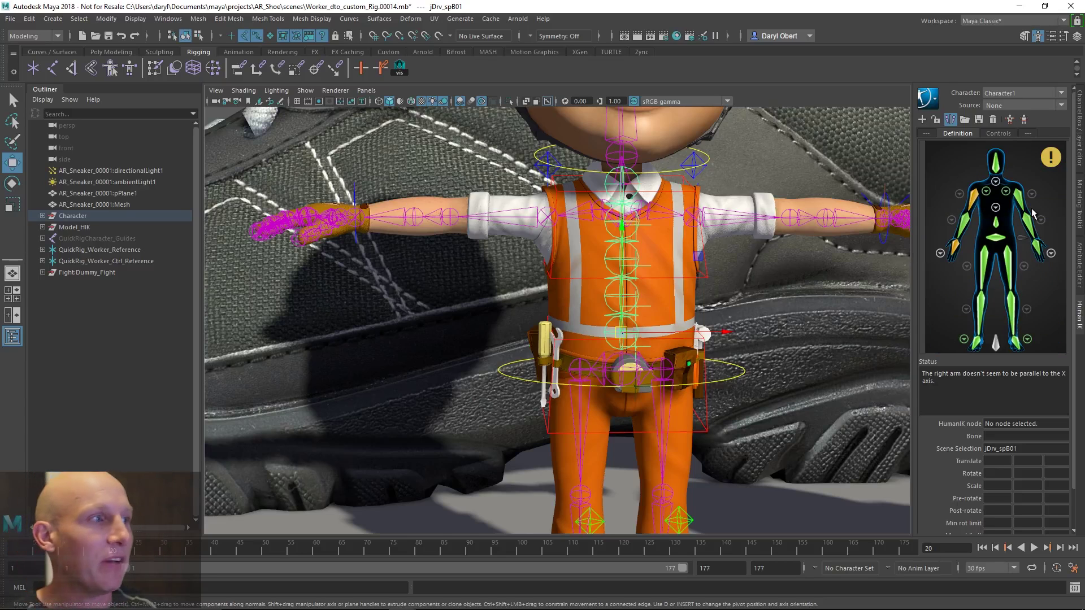
{"action": "left_click", "coordinate": [995, 208]}
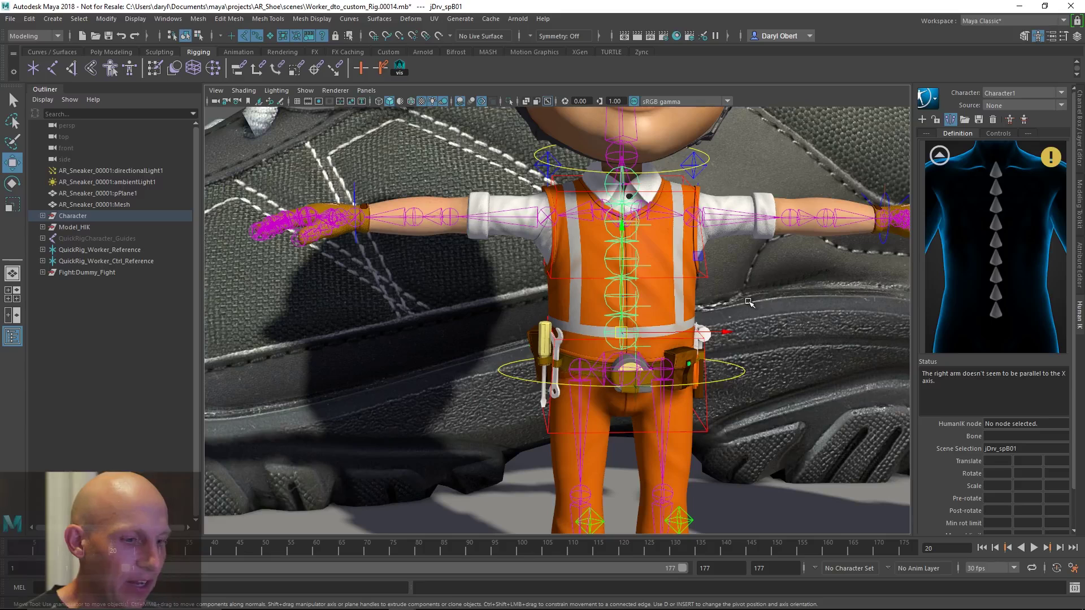
{"action": "key", "text": "Down"}
{"action": "right_click", "coordinate": [1004, 325]}
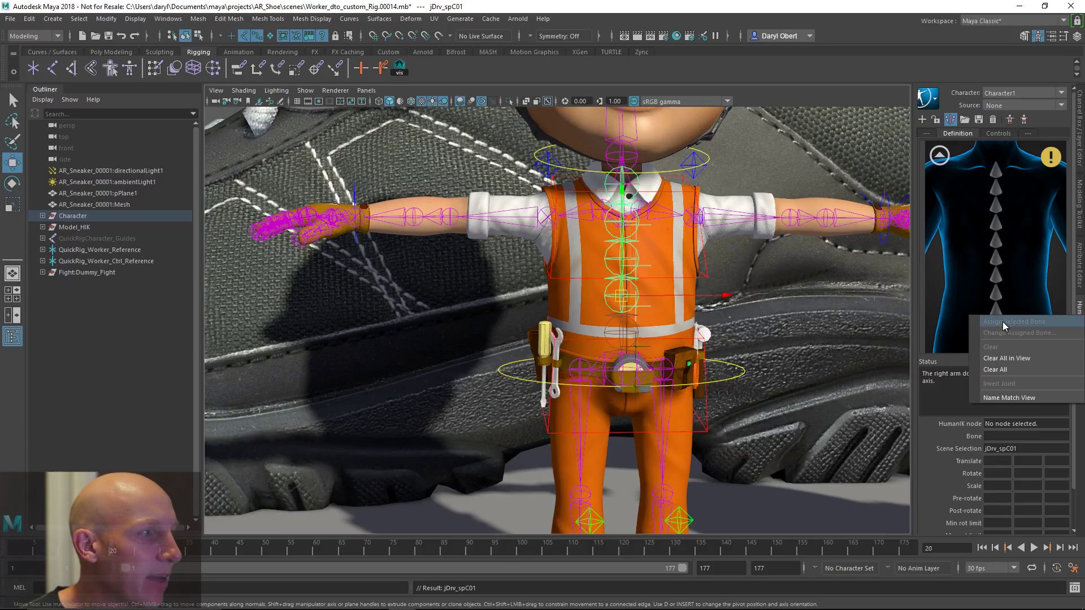
{"action": "left_click", "coordinate": [998, 321]}
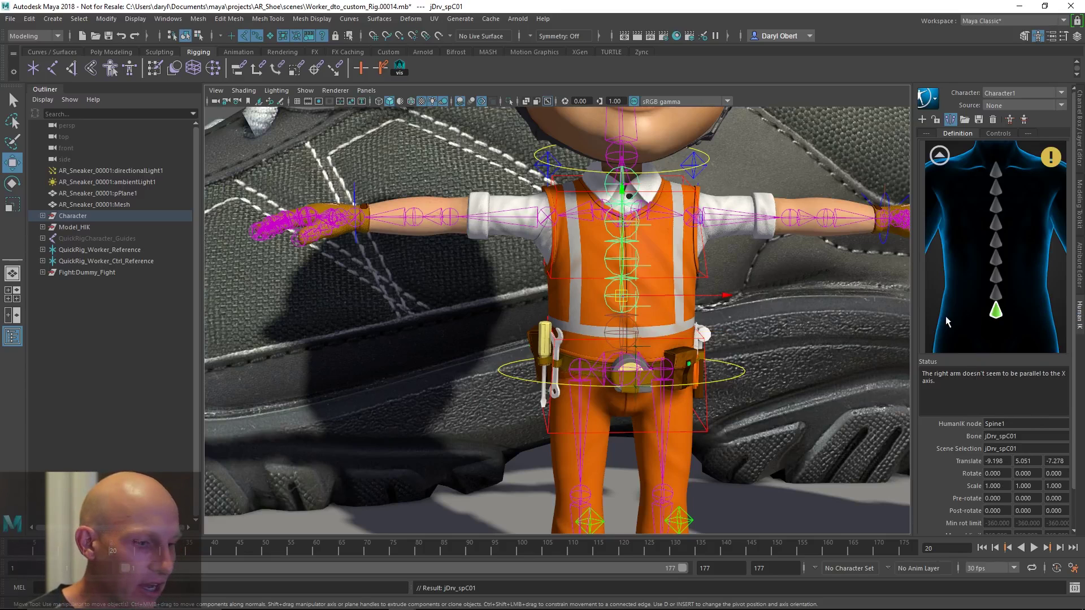
{"action": "right_click", "coordinate": [997, 297]}
{"action": "left_click", "coordinate": [999, 299]}
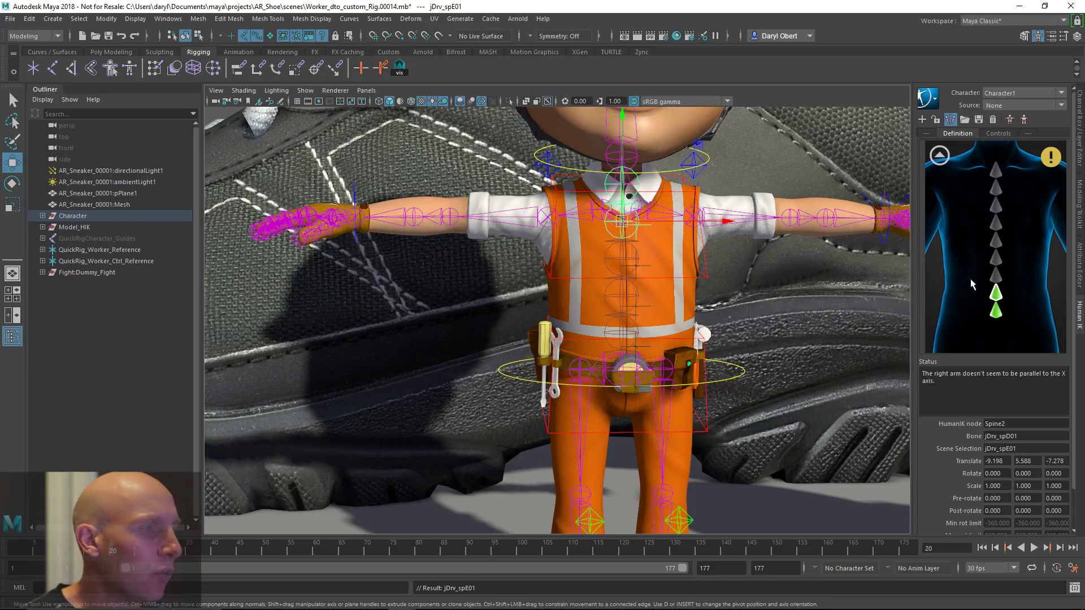
- Examine where the left clavicle branches off the spine by selecting the L_Clavicle and jDrv_spD01 joints
{"action": "left_click", "coordinate": [663, 213]}
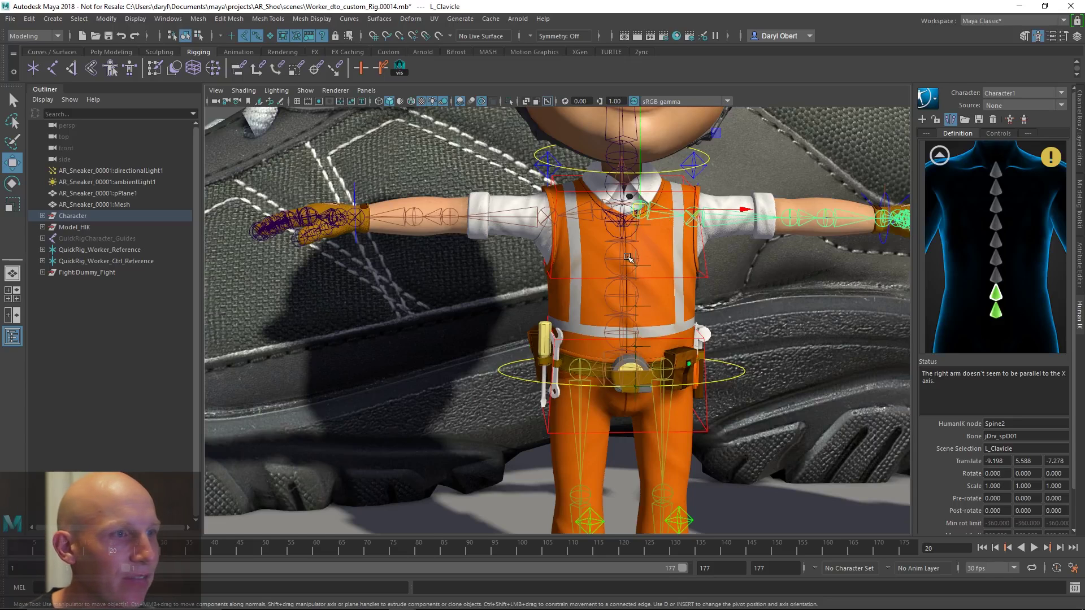
{"action": "left_click", "coordinate": [610, 266]}
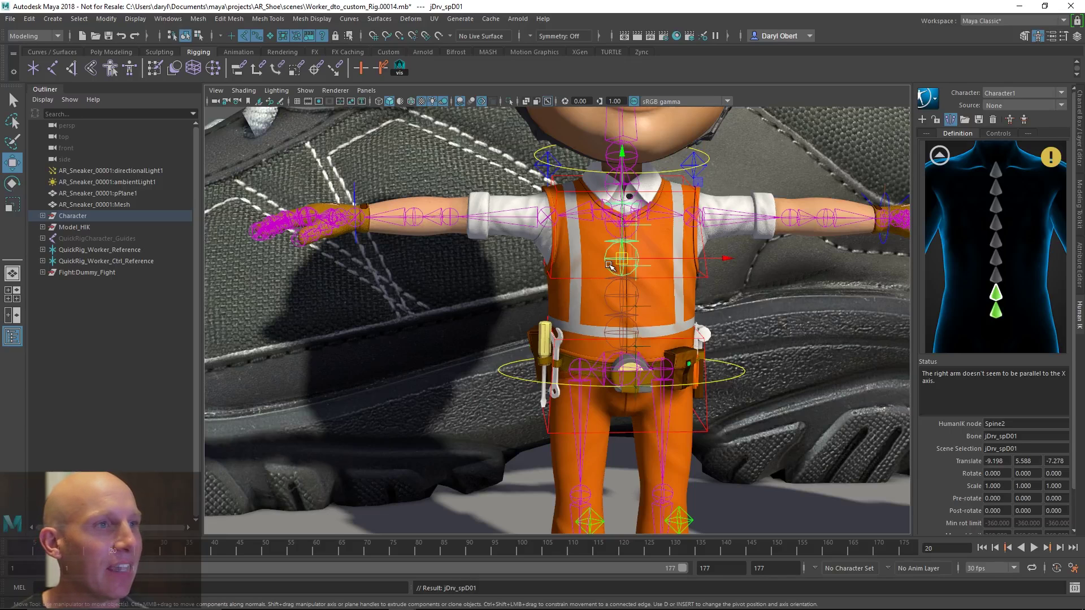
{"action": "left_click", "coordinate": [669, 217]}
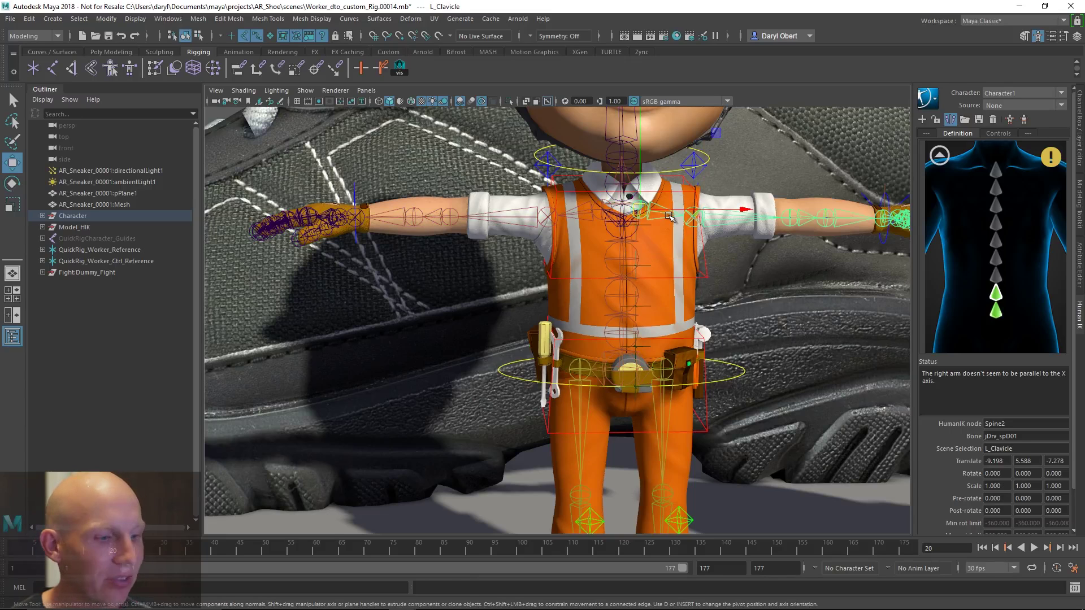
- Assign the bn_spE01 joint to the Spine3 node in the spine view, and return to the full-body view
{"action": "key", "text": "Up"}
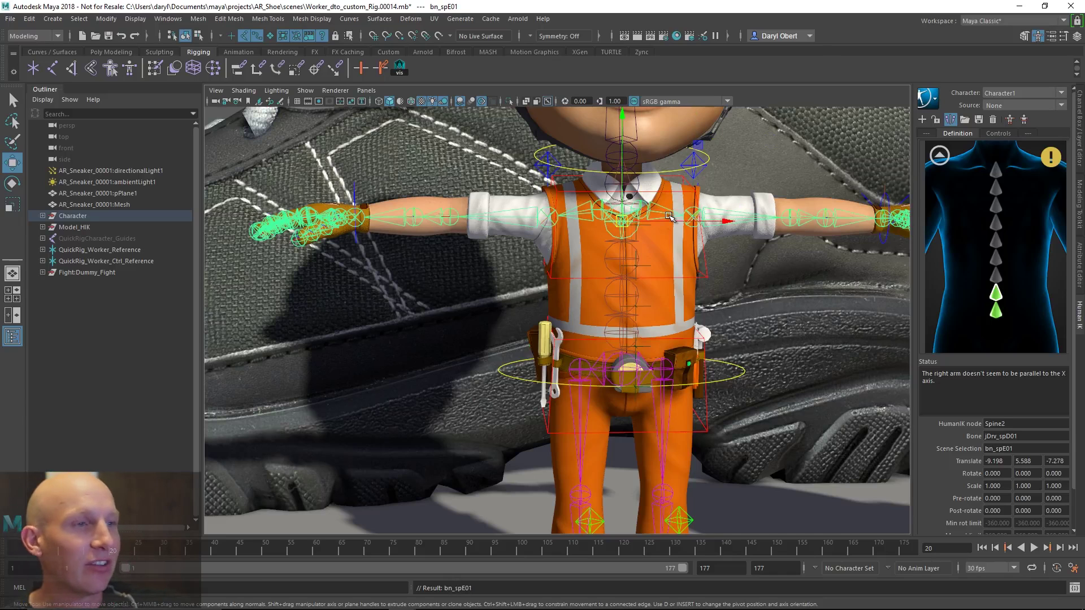
{"action": "right_click", "coordinate": [996, 278]}
{"action": "left_click", "coordinate": [1009, 286]}
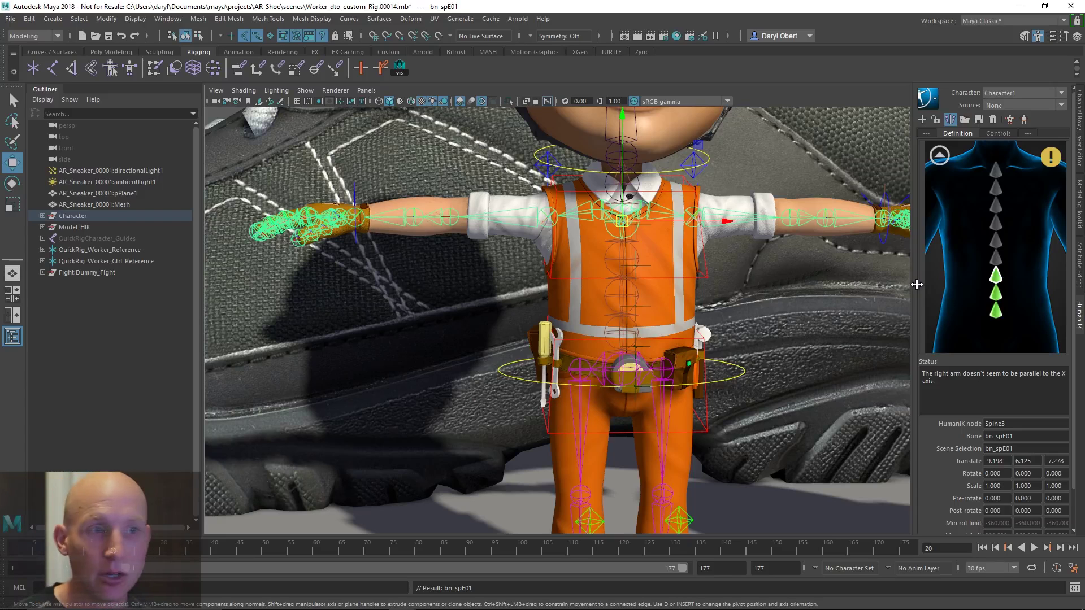
{"action": "left_click", "coordinate": [939, 155]}
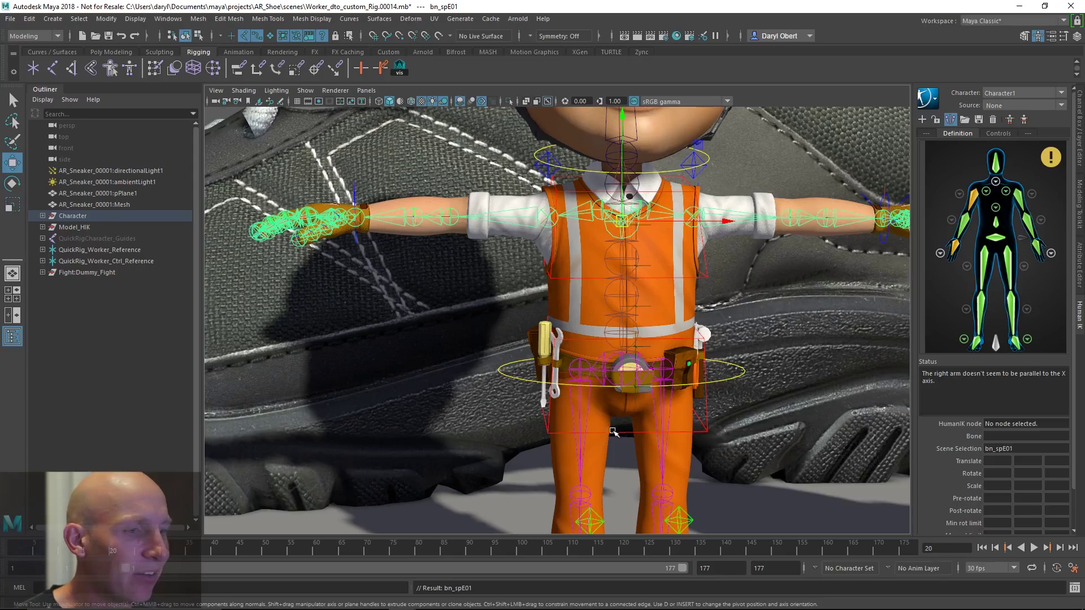
- Assign the large ground control around the feet, All, to the Reference node of the definition
{"action": "middle_click_drag", "start_coordinate": [617, 431], "coordinate": [630, 277], "text": "alt"}
{"action": "right_click_drag", "start_coordinate": [630, 277], "coordinate": [576, 294], "text": "alt"}
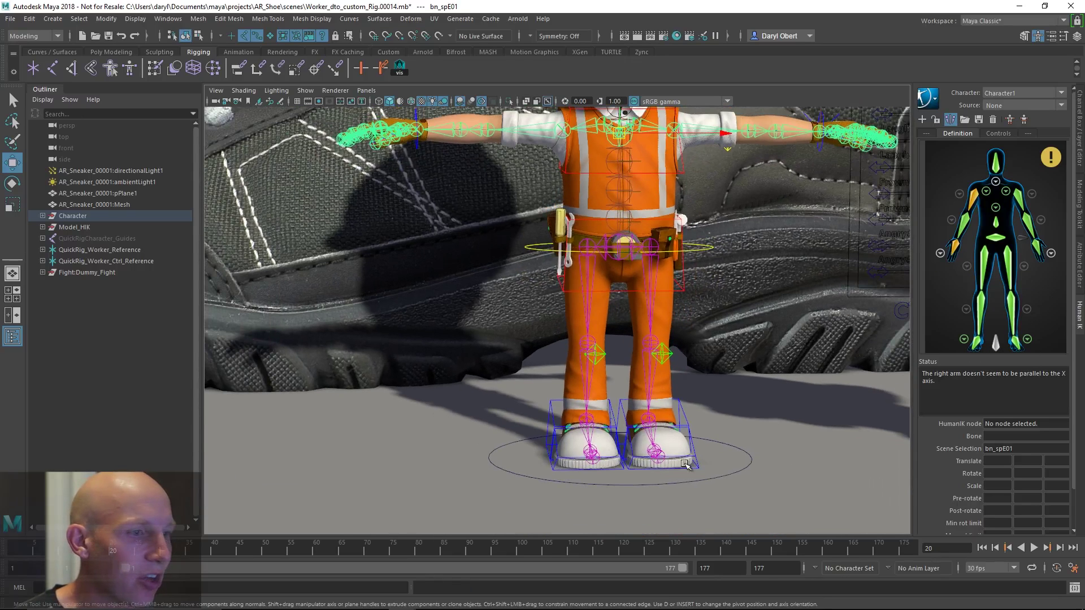
{"action": "left_click", "coordinate": [738, 471]}
{"action": "right_click", "coordinate": [999, 346]}
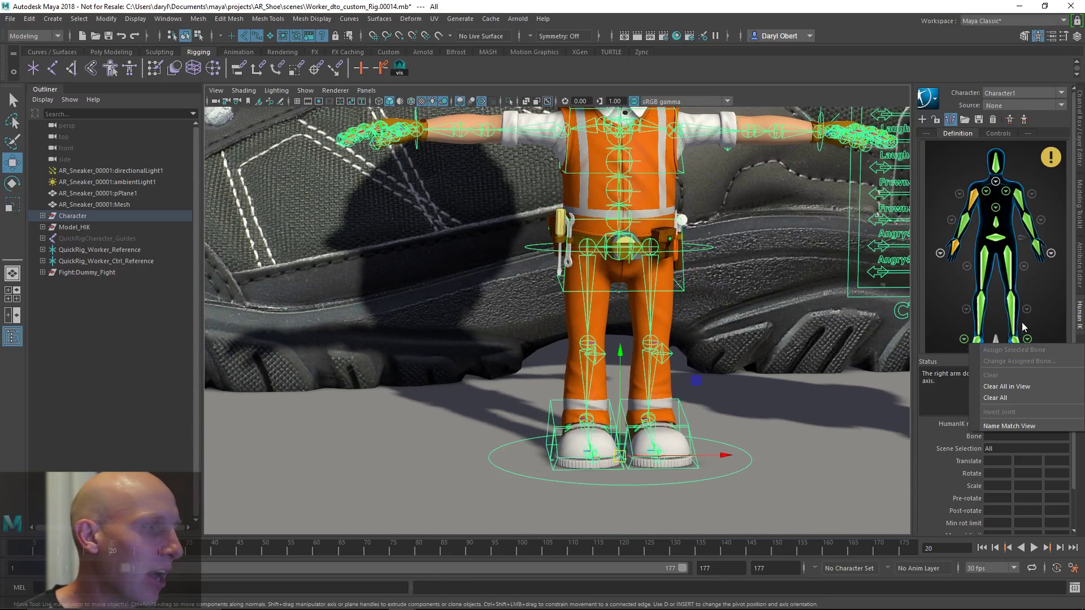
{"action": "right_click", "coordinate": [997, 341]}
{"action": "left_click", "coordinate": [997, 346]}
{"action": "middle_click_drag", "start_coordinate": [715, 367], "coordinate": [685, 410], "text": "alt"}
{"action": "mouse_move", "coordinate": [684, 411]}
{"action": "right_mouse_down", "text": "alt"}
{"action": "mouse_move", "coordinate": [693, 417]}
{"action": "mouse_move", "coordinate": [700, 396]}
{"action": "right_mouse_up", "text": "alt"}
{"action": "middle_click_drag", "start_coordinate": [699, 396], "coordinate": [682, 423], "text": "alt"}
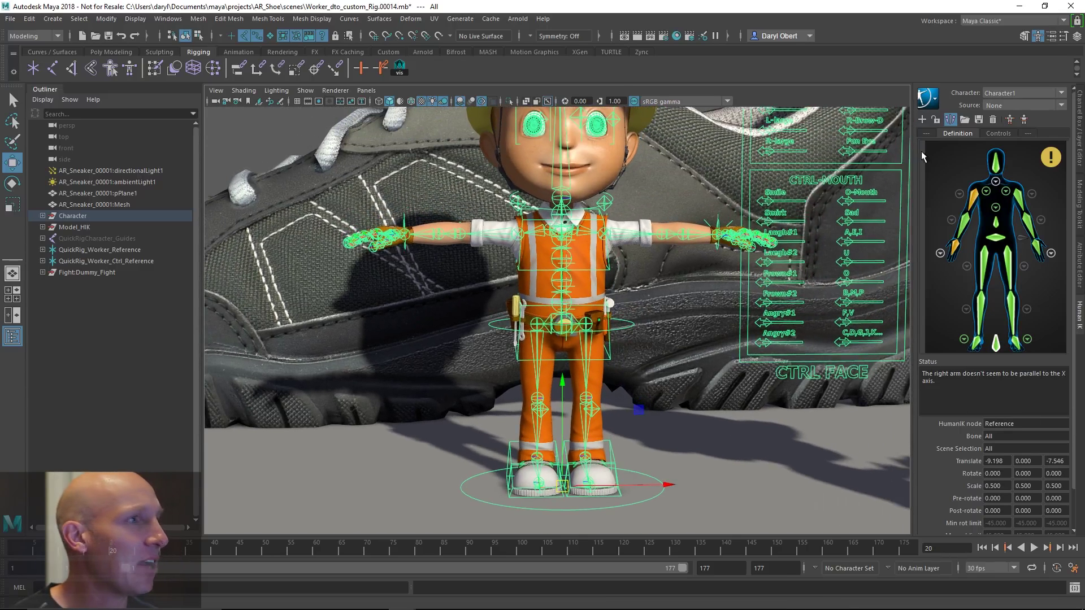
- Lock the character definition and create a custom rig mapping for Character1
{"action": "mouse_move", "coordinate": [1048, 177]}
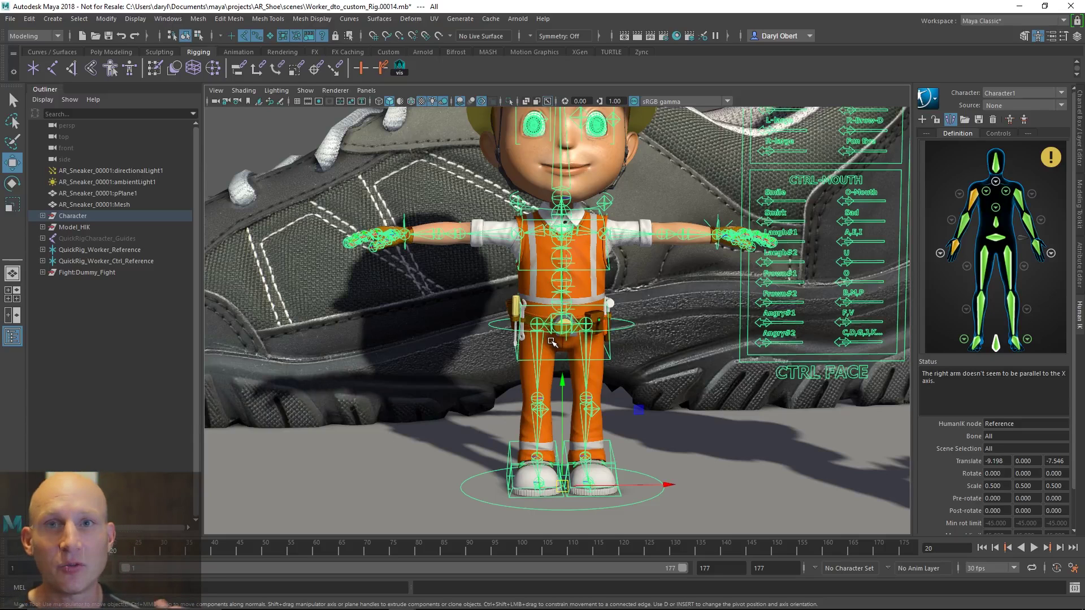
{"action": "left_click", "coordinate": [936, 120]}
{"action": "left_click", "coordinate": [681, 234]}
{"action": "middle_click_drag", "start_coordinate": [602, 321], "coordinate": [621, 340], "text": "alt"}
{"action": "right_click_drag", "start_coordinate": [622, 341], "coordinate": [553, 343], "text": "alt"}
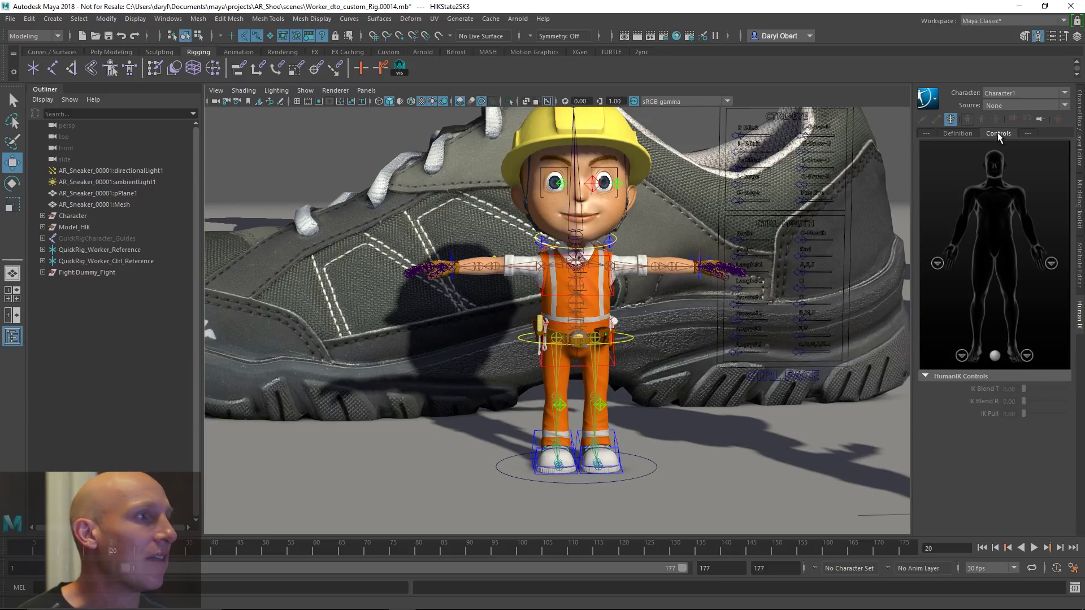
{"action": "left_click", "coordinate": [976, 135]}
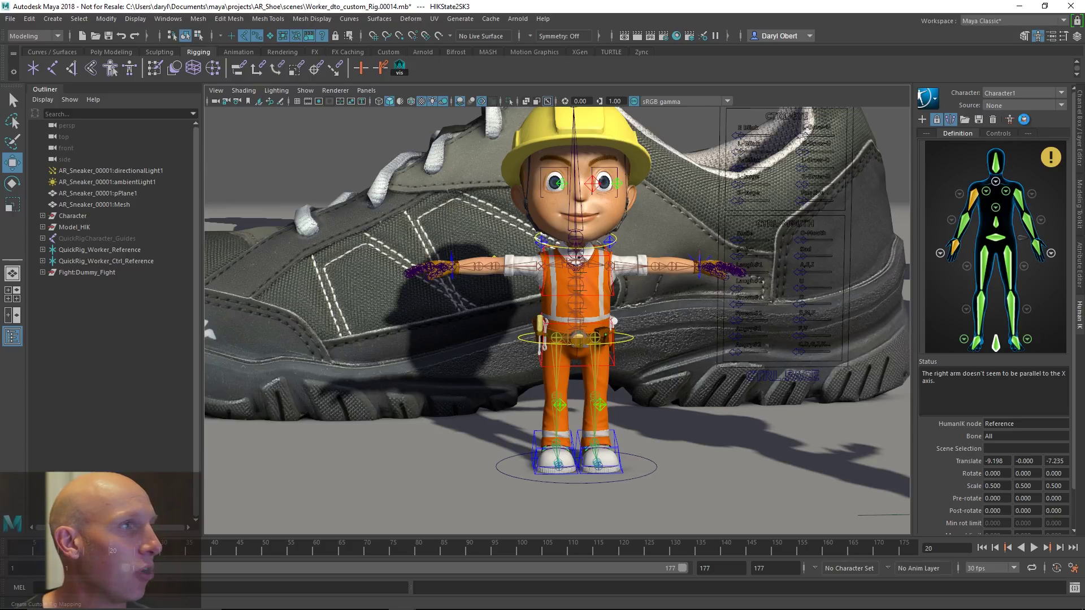
{"action": "left_click", "coordinate": [1024, 120]}
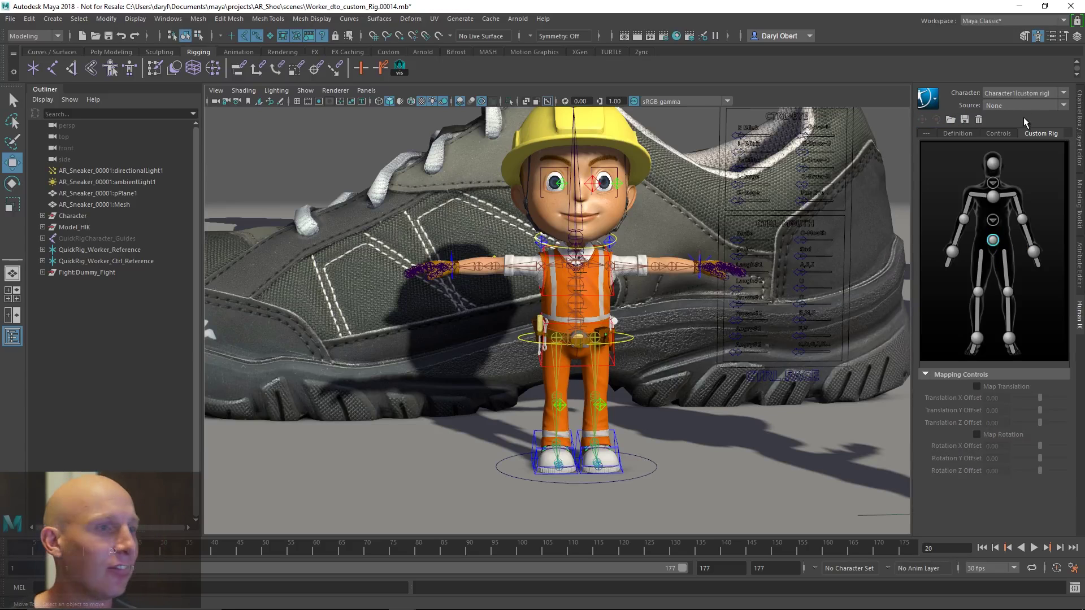
- Assign the waist control cc_COG01 to the hips effector of the custom rig mapping
{"action": "scroll", "coordinate": [708, 361], "scroll_direction": "up", "scroll_amount": 5}
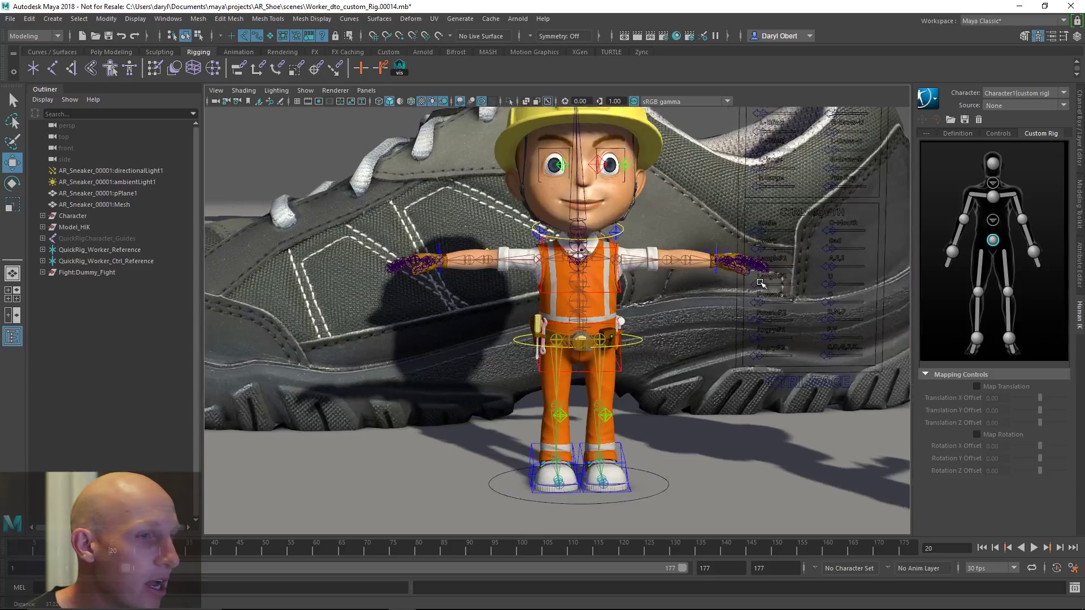
{"action": "left_click", "coordinate": [676, 348]}
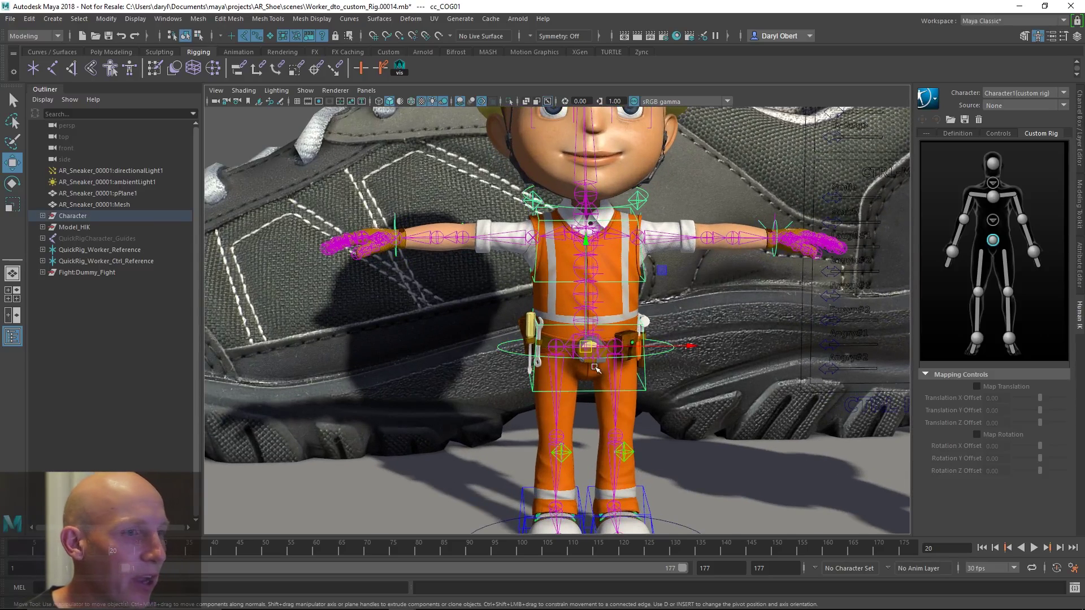
{"action": "left_click_drag", "start_coordinate": [588, 352], "coordinate": [582, 373]}
{"action": "key", "text": "ctrl+z"}
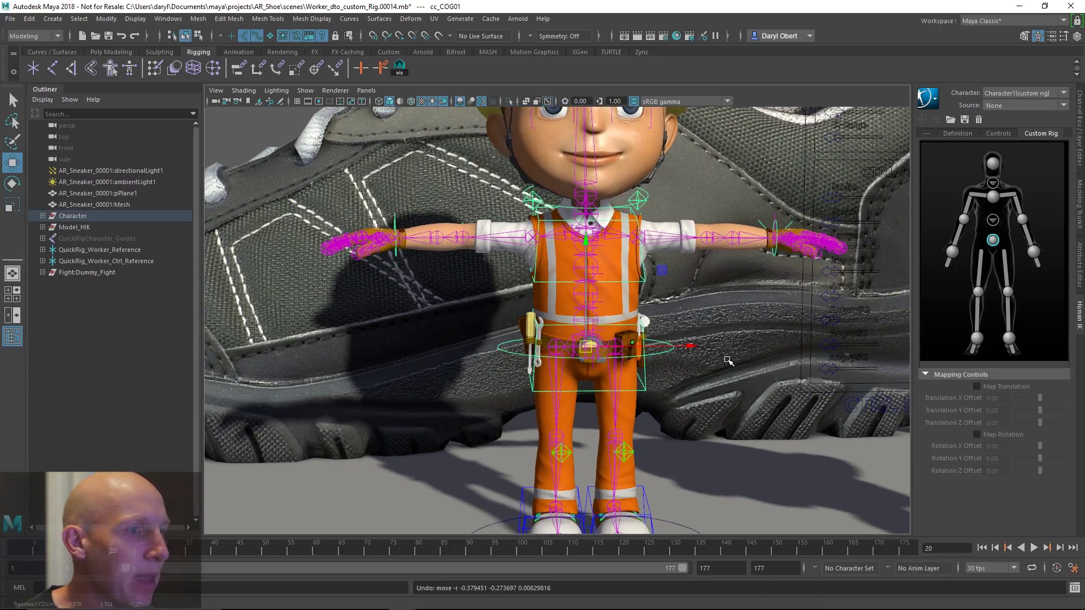
{"action": "right_click", "coordinate": [990, 244]}
{"action": "left_click", "coordinate": [1007, 252]}
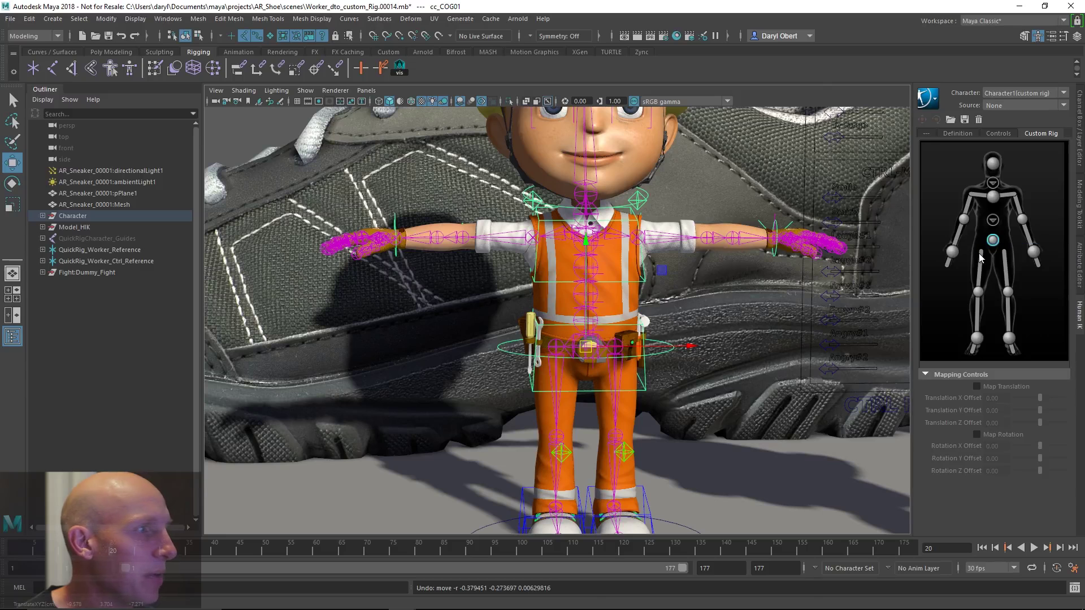
{"action": "middle_click_drag", "start_coordinate": [675, 304], "coordinate": [682, 309], "text": "alt"}
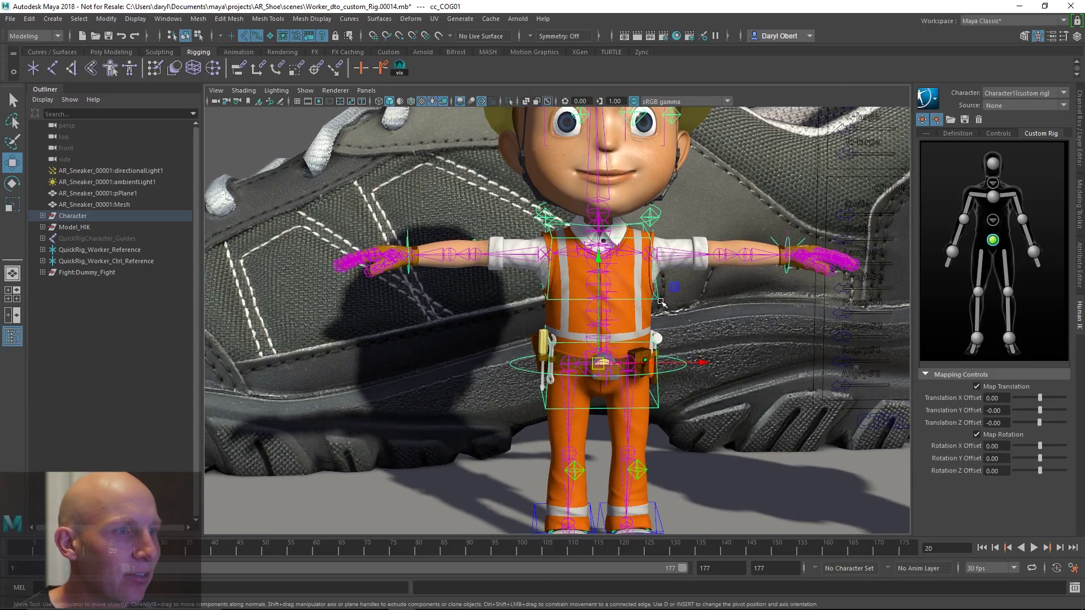
- Assign the chest control cc_chest01 to the chest effector, and check the spine view of the mapping
{"action": "left_click", "coordinate": [660, 299]}
{"action": "left_click", "coordinate": [659, 299]}
{"action": "right_click", "coordinate": [992, 198]}
{"action": "left_click", "coordinate": [1008, 204]}
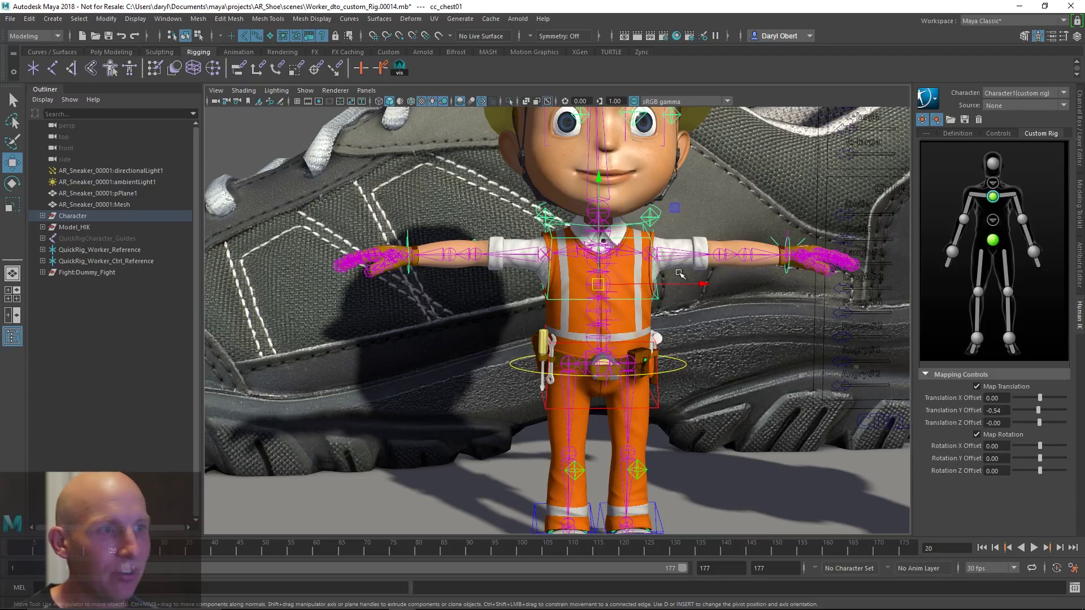
{"action": "left_click", "coordinate": [993, 222]}
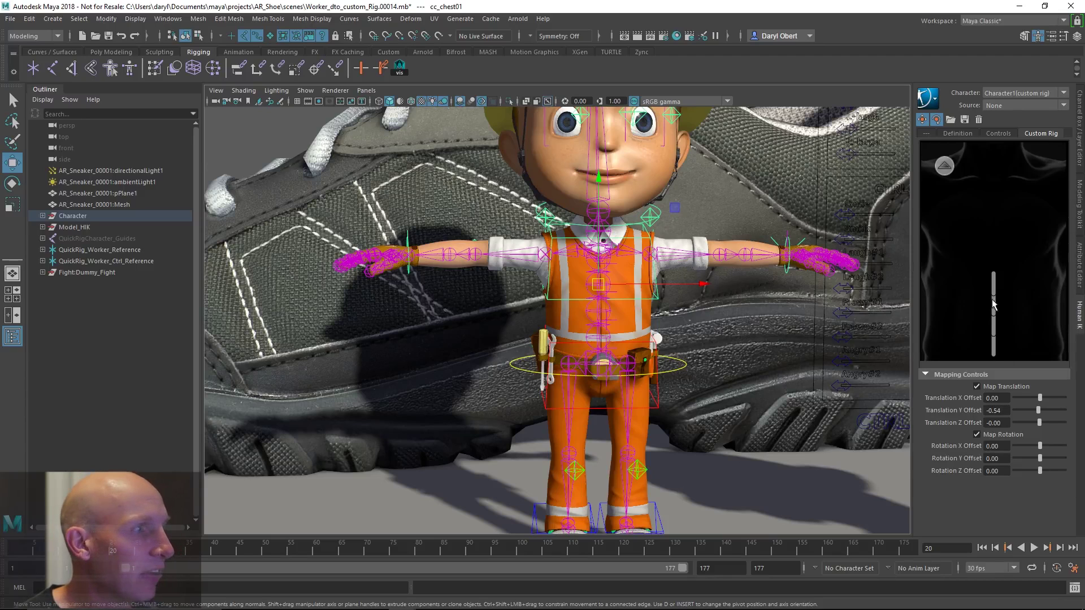
{"action": "left_click", "coordinate": [940, 171]}
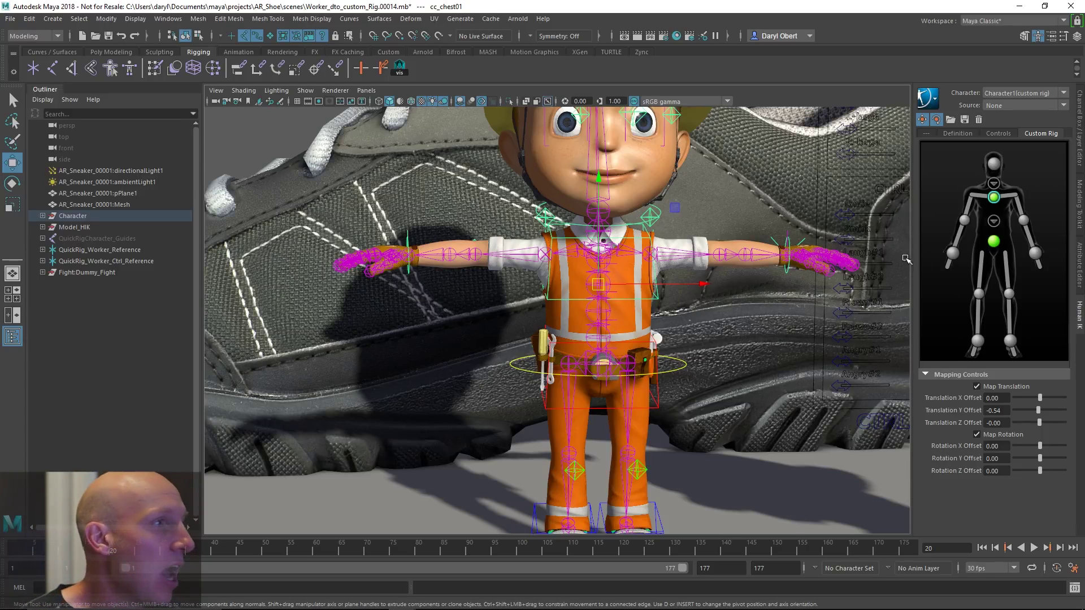
- Assign L_Arm_Ctrl to the left wrist effector and R_Arm_Ctrl to the right wrist effector
{"action": "left_click", "coordinate": [791, 267]}
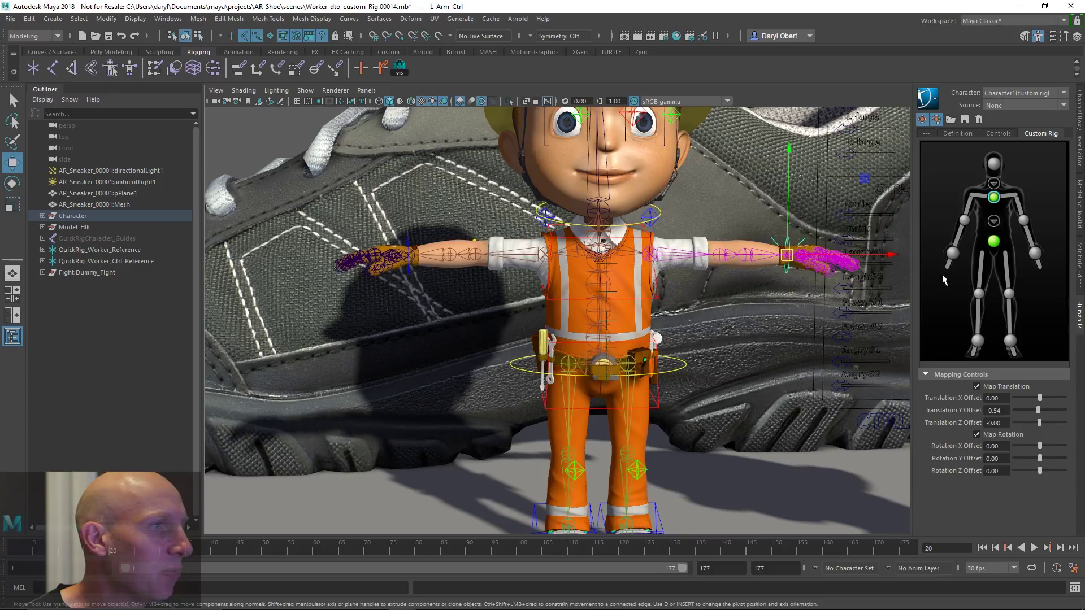
{"action": "left_click_drag", "start_coordinate": [792, 262], "coordinate": [713, 291]}
{"action": "key", "text": "ctrl+z"}
{"action": "left_click", "coordinate": [1036, 255]}
{"action": "left_click", "coordinate": [409, 276]}
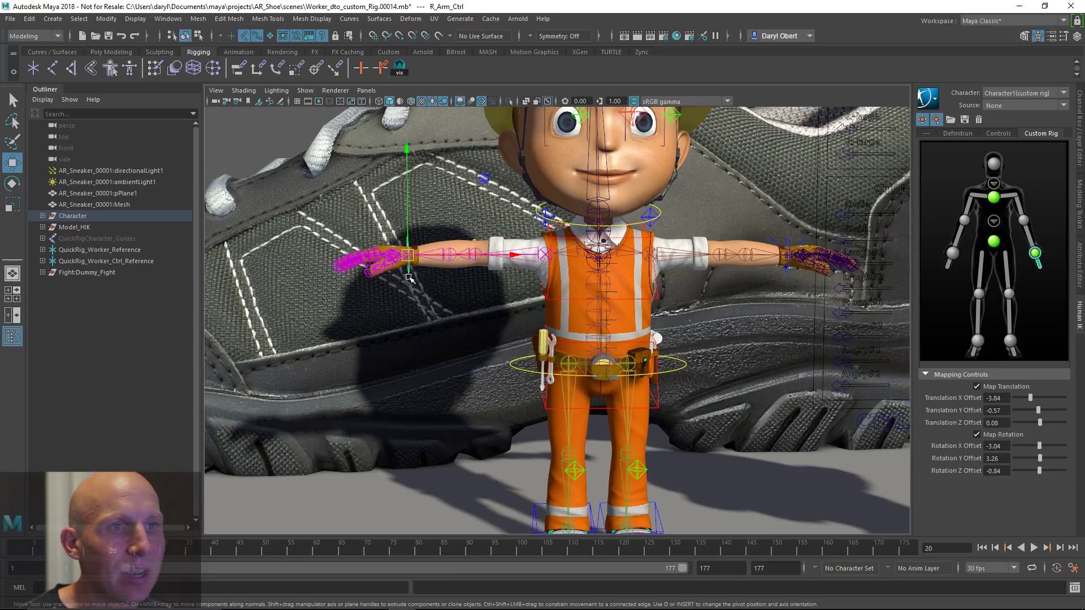
{"action": "right_click", "coordinate": [955, 257]}
{"action": "left_click", "coordinate": [969, 272]}
- Assign the Neck_Ctrl control to the head effector of the custom rig mapping
{"action": "middle_click_drag", "start_coordinate": [776, 304], "coordinate": [664, 294], "text": "alt"}
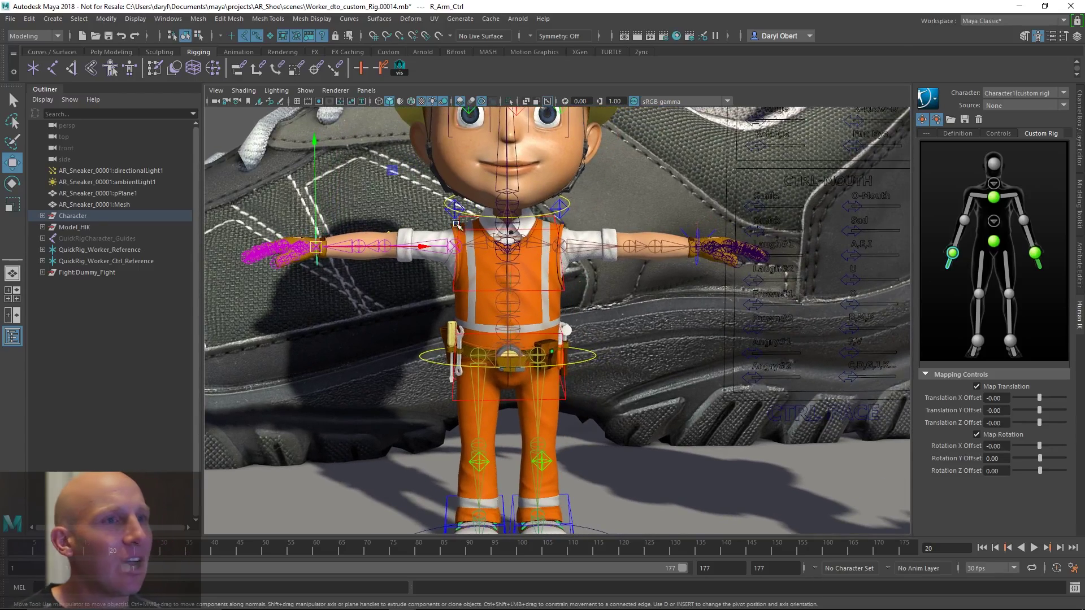
{"action": "middle_click_drag", "start_coordinate": [457, 225], "coordinate": [575, 238], "text": "alt"}
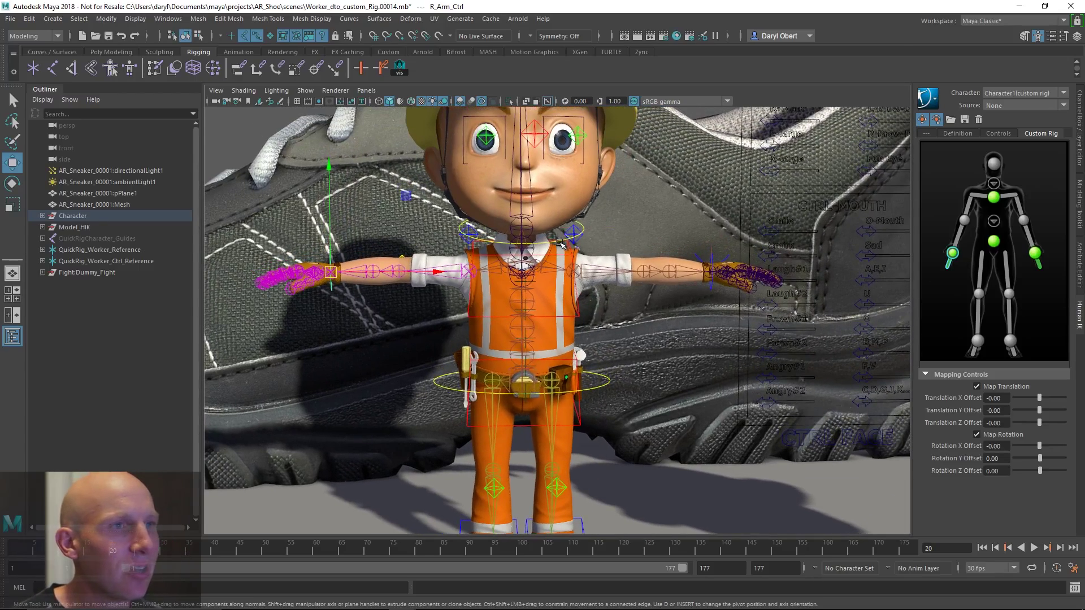
{"action": "left_click", "coordinate": [561, 243]}
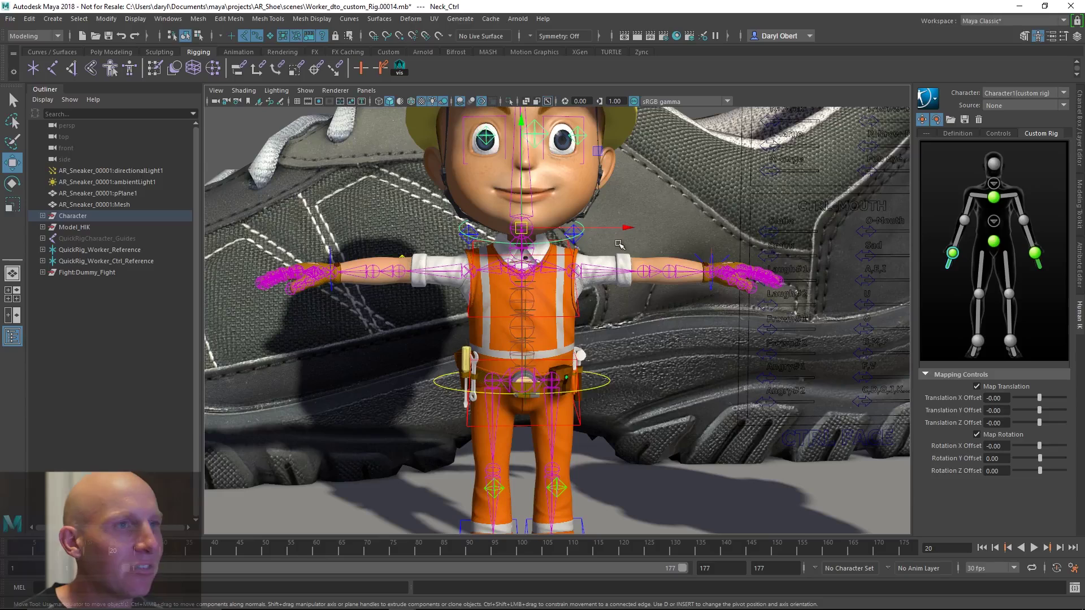
{"action": "right_click", "coordinate": [994, 165]}
{"action": "left_click", "coordinate": [996, 171]}
- Put the right elbow control R_elbow_Ctrl into a group of its own, and hide polygons in the viewport
{"action": "middle_click_drag", "start_coordinate": [790, 245], "coordinate": [795, 203], "text": "alt"}
{"action": "left_click_drag", "start_coordinate": [714, 266], "coordinate": [763, 296], "text": "alt"}
{"action": "middle_click_drag", "start_coordinate": [675, 318], "coordinate": [721, 362], "text": "alt"}
{"action": "right_click_drag", "start_coordinate": [720, 361], "coordinate": [744, 368], "text": "alt"}
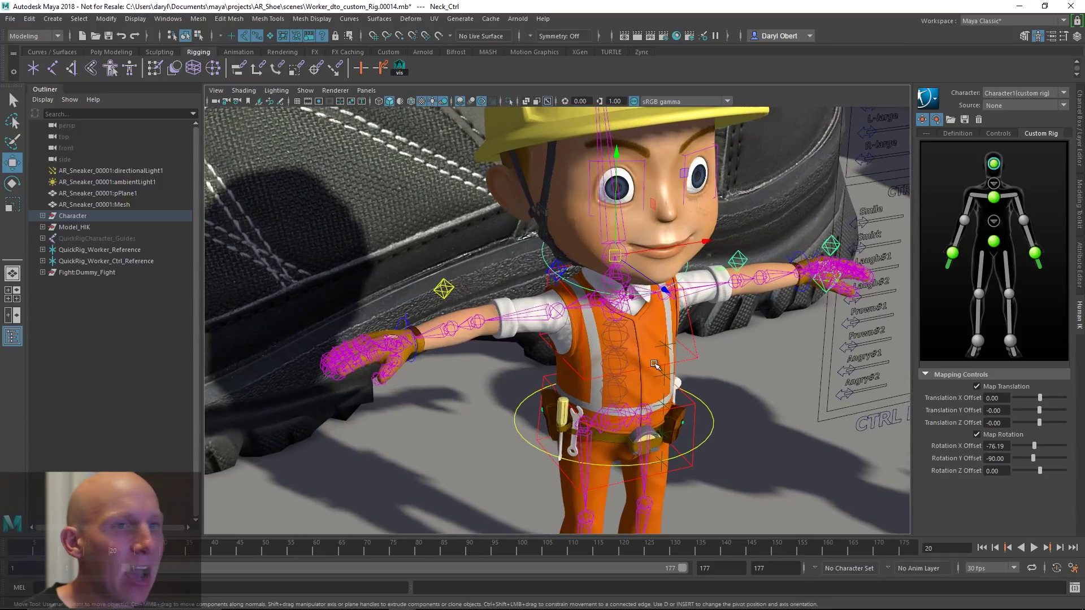
{"action": "left_click_drag", "start_coordinate": [745, 369], "coordinate": [756, 373], "text": "alt"}
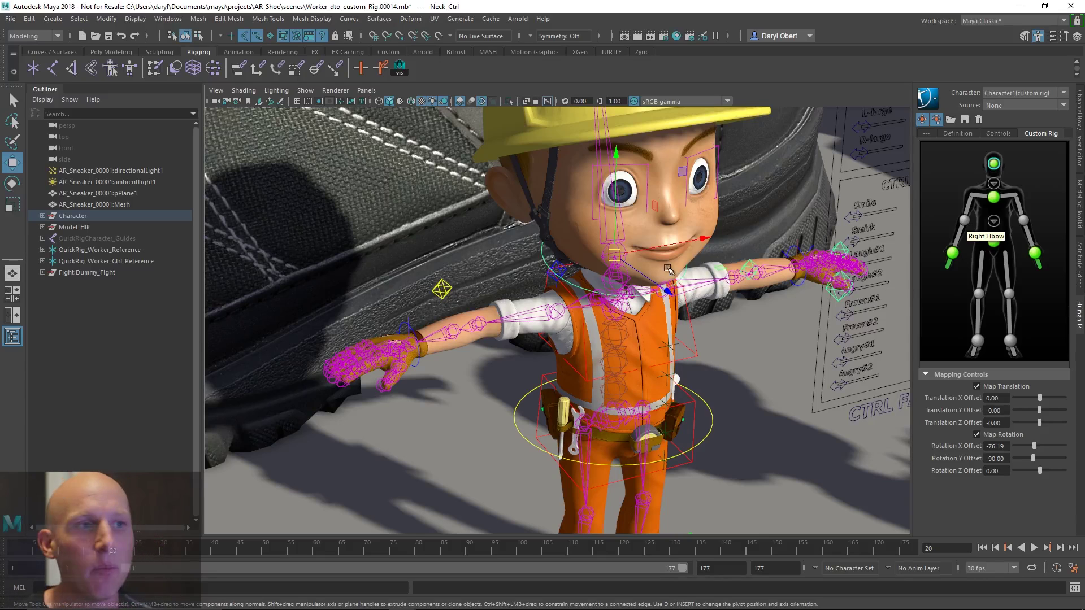
{"action": "left_click", "coordinate": [447, 290]}
{"action": "left_click_drag", "start_coordinate": [460, 290], "coordinate": [482, 270], "text": "alt"}
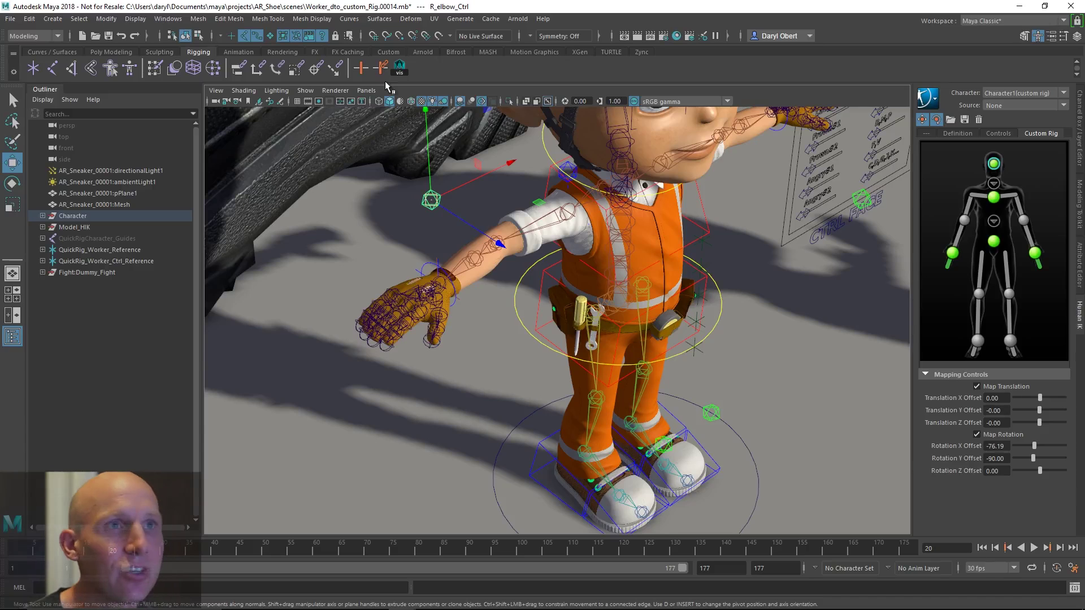
{"action": "key", "text": "ctrl+g"}
{"action": "left_click_drag", "start_coordinate": [595, 365], "coordinate": [585, 353], "text": "alt"}
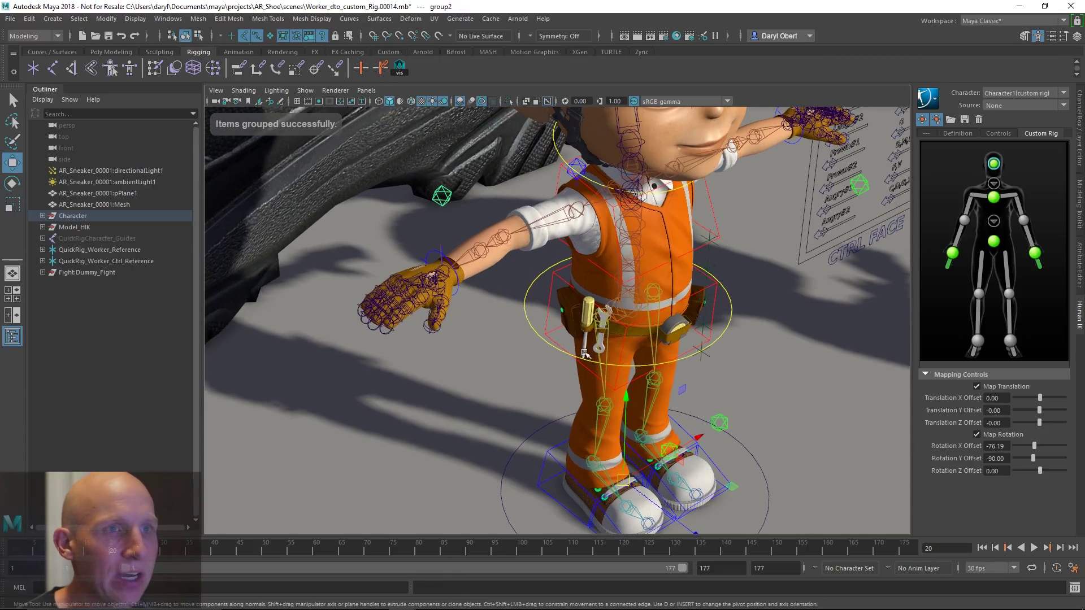
{"action": "left_click", "coordinate": [305, 90]}
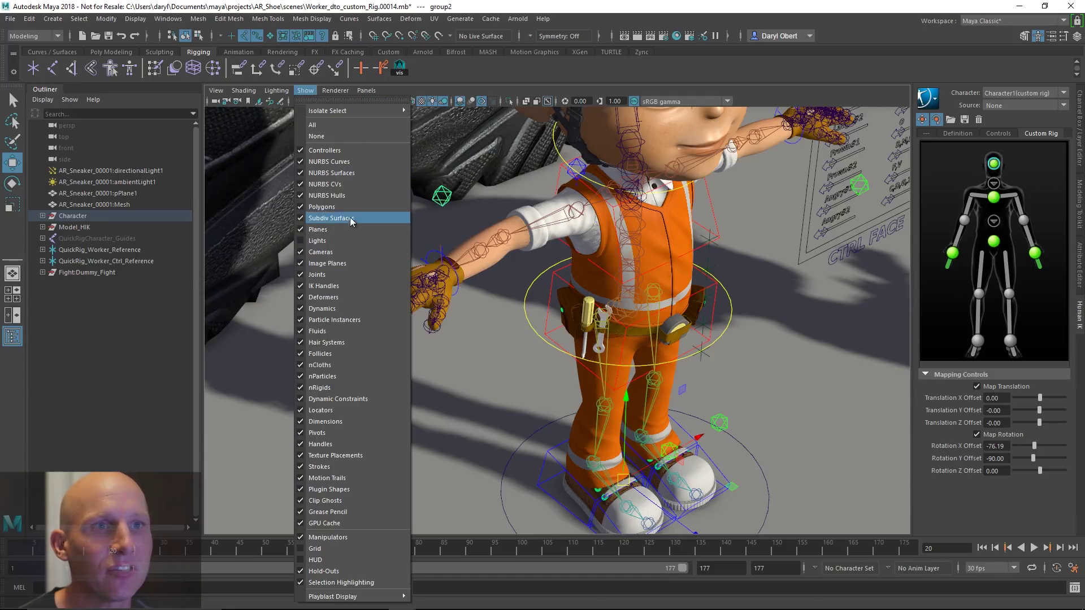
{"action": "left_click", "coordinate": [350, 208]}
- Snap the new group's pivot to the right elbow joint and assign the group to the right elbow effector
{"action": "left_click_drag", "start_coordinate": [435, 305], "coordinate": [458, 298], "text": "alt"}
{"action": "key", "text": "d"}
{"action": "key", "text": "v"}
{"action": "middle_click", "coordinate": [479, 256]}
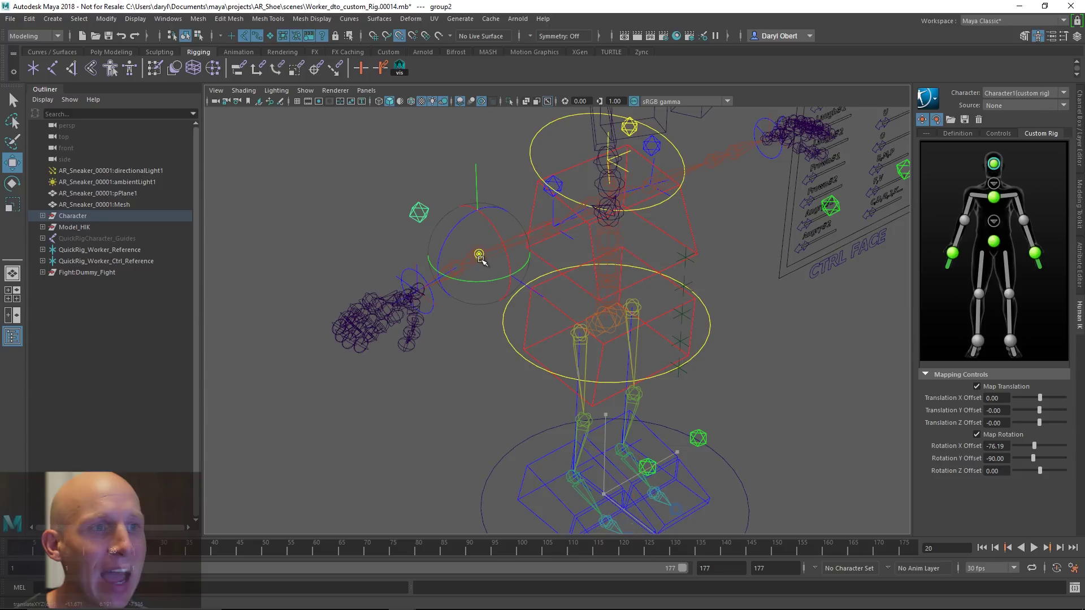
{"action": "key", "text": "d"}
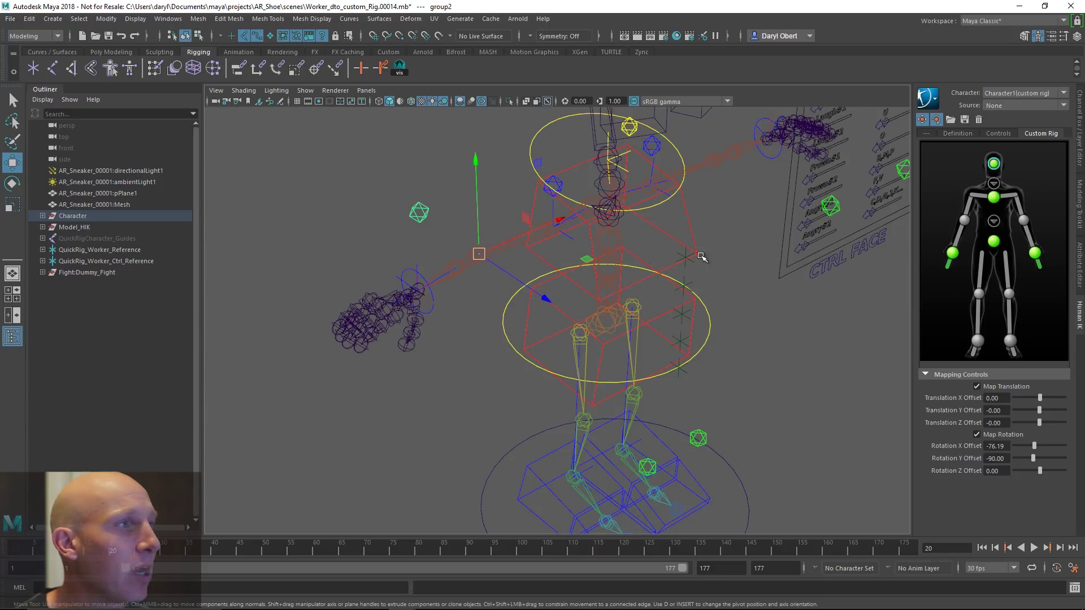
{"action": "right_click", "coordinate": [972, 229]}
{"action": "left_click", "coordinate": [973, 228]}
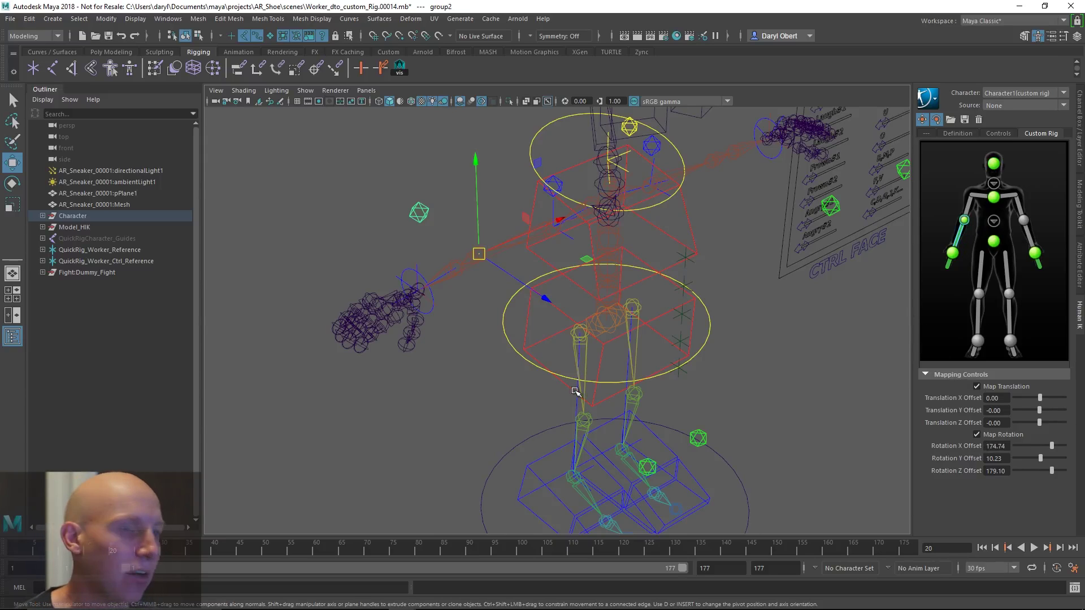
- Put the left elbow control into a group of its own
{"action": "middle_click_drag", "start_coordinate": [628, 292], "coordinate": [517, 264], "text": "alt"}
{"action": "left_click_drag", "start_coordinate": [636, 282], "coordinate": [569, 296], "text": "alt"}
{"action": "middle_click_drag", "start_coordinate": [698, 130], "coordinate": [650, 224], "text": "alt"}
{"action": "left_click", "coordinate": [581, 207]}
{"action": "left_click_drag", "start_coordinate": [582, 209], "coordinate": [624, 244], "text": "alt"}
{"action": "key", "text": "ctrl+g"}
{"action": "middle_click_drag", "start_coordinate": [611, 346], "coordinate": [625, 268], "text": "alt"}
- Snap the left elbow group's pivot to the left elbow joint and assign the group to the left elbow effector
{"action": "key", "text": "d"}
{"action": "key", "text": "v"}
{"action": "middle_click_drag", "start_coordinate": [624, 173], "coordinate": [624, 164]}
{"action": "left_click_drag", "start_coordinate": [639, 209], "coordinate": [634, 259], "text": "alt"}
{"action": "middle_click_drag", "start_coordinate": [660, 242], "coordinate": [658, 330], "text": "alt"}
{"action": "key", "text": "d"}
{"action": "left_click_drag", "start_coordinate": [681, 318], "coordinate": [687, 301], "text": "alt"}
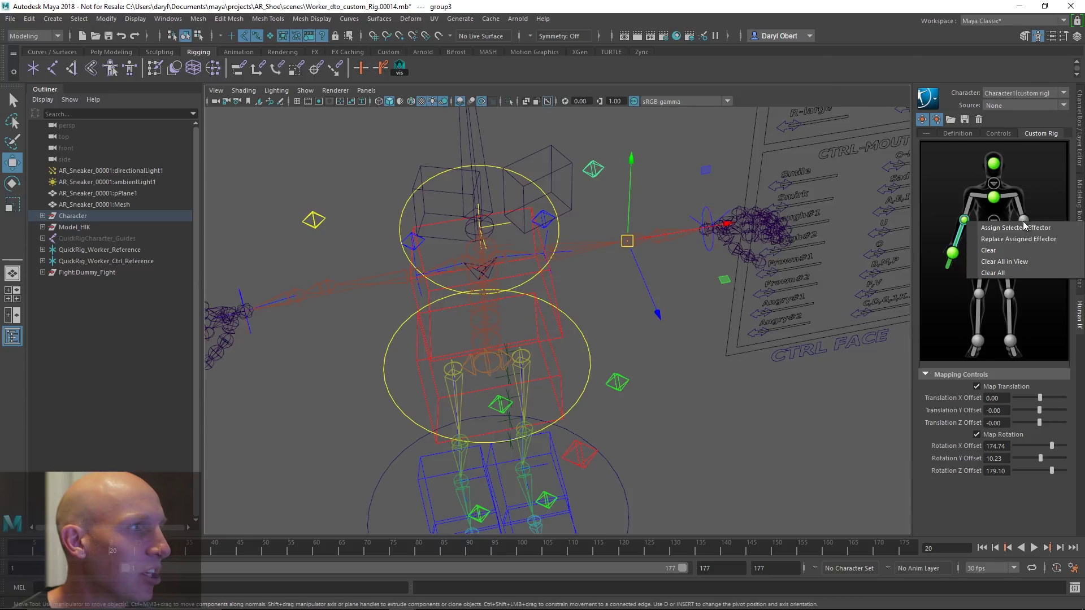
{"action": "left_click", "coordinate": [1023, 220]}
- Assign the right shoulder control R_Should_Ctrl to the right upper-arm effector of the custom rig mapping
{"action": "left_click_drag", "start_coordinate": [723, 298], "coordinate": [704, 238], "text": "alt"}
{"action": "left_click", "coordinate": [452, 247]}
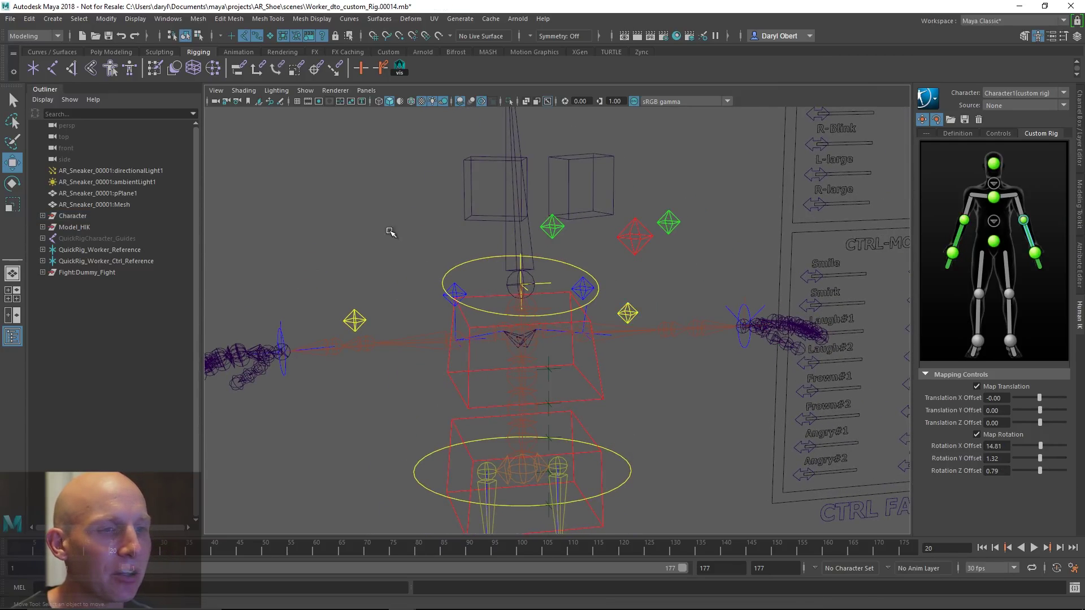
{"action": "left_click", "coordinate": [459, 292]}
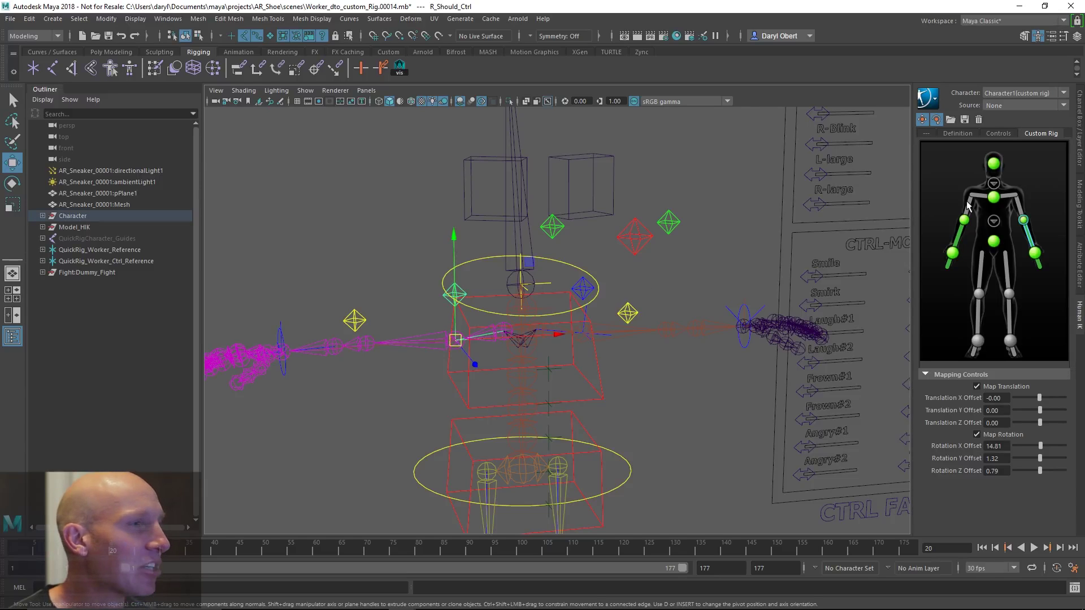
{"action": "left_click", "coordinate": [967, 215]}
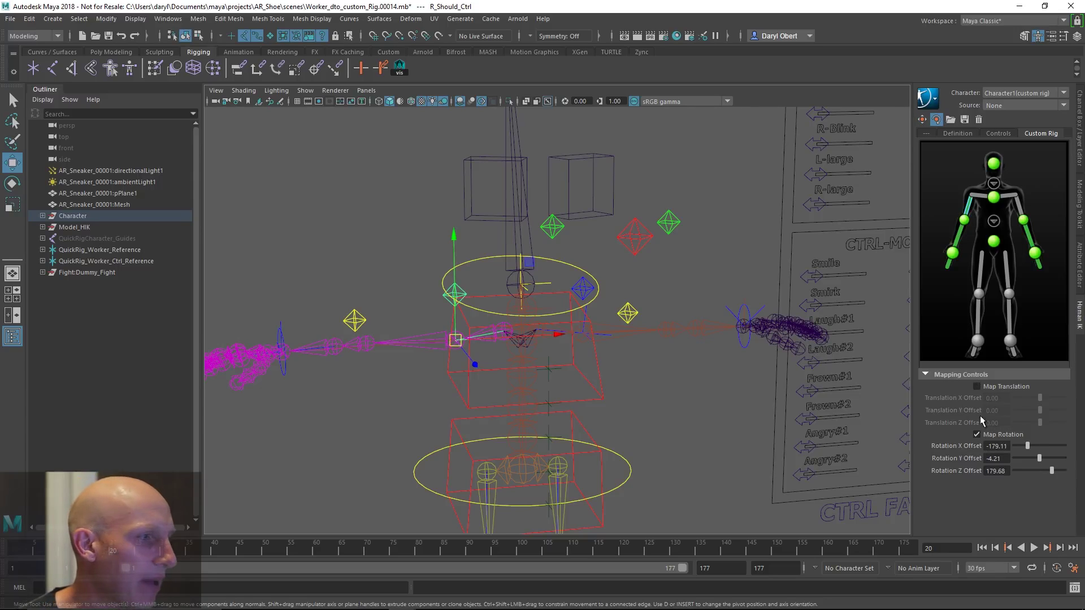
- Enable translation mapping and disable rotation mapping for the right upper-arm effector
{"action": "left_click", "coordinate": [979, 387]}
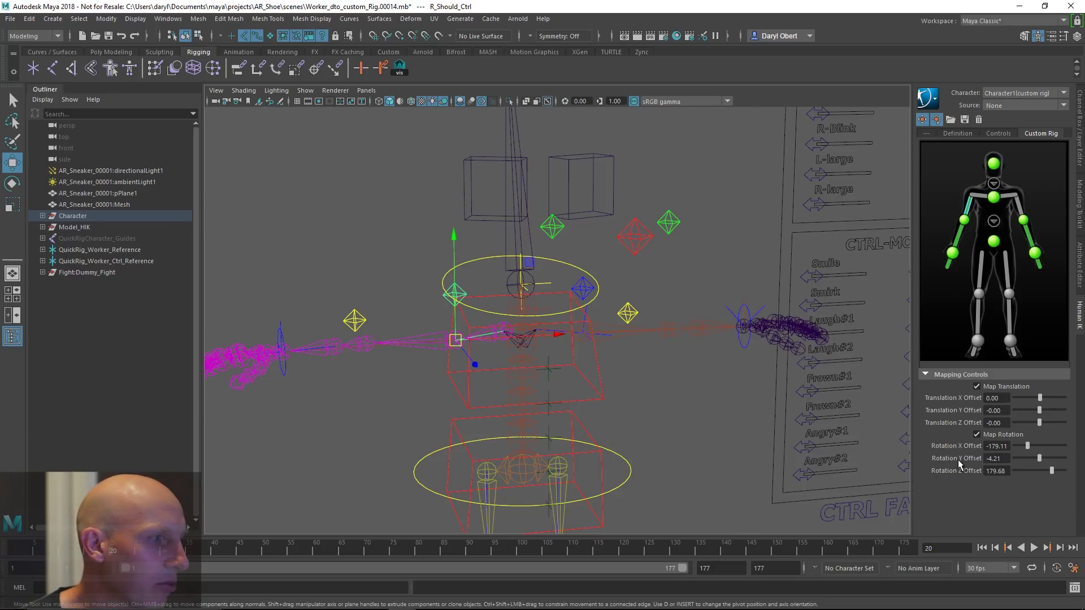
{"action": "left_click", "coordinate": [977, 434]}
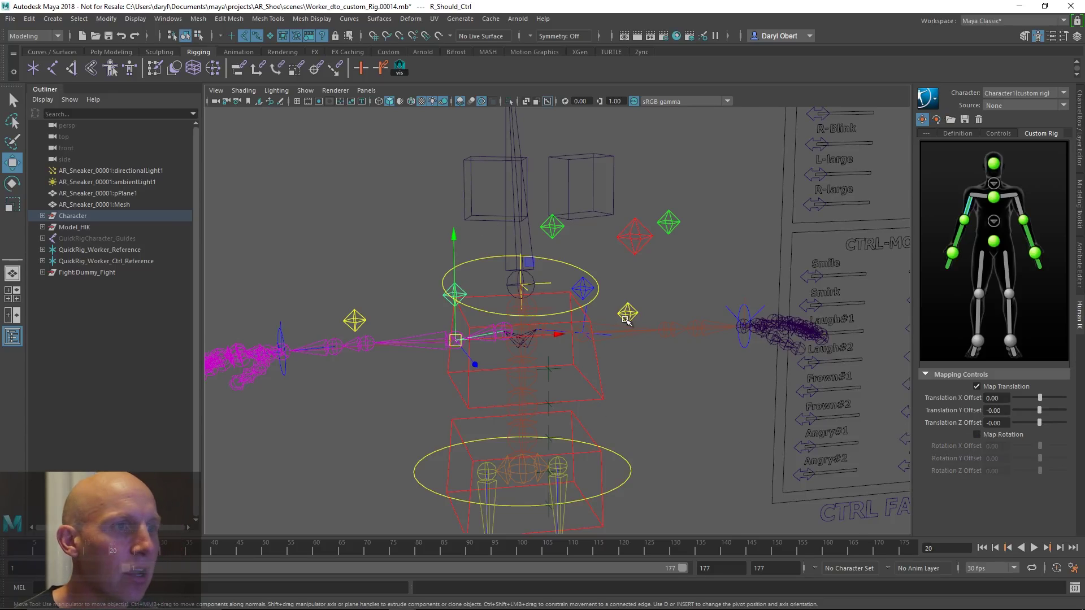
- Assign the left shoulder control L_Should_Ctrl to the left upper-arm effector, mapping translation but not rotation
{"action": "left_click", "coordinate": [583, 289]}
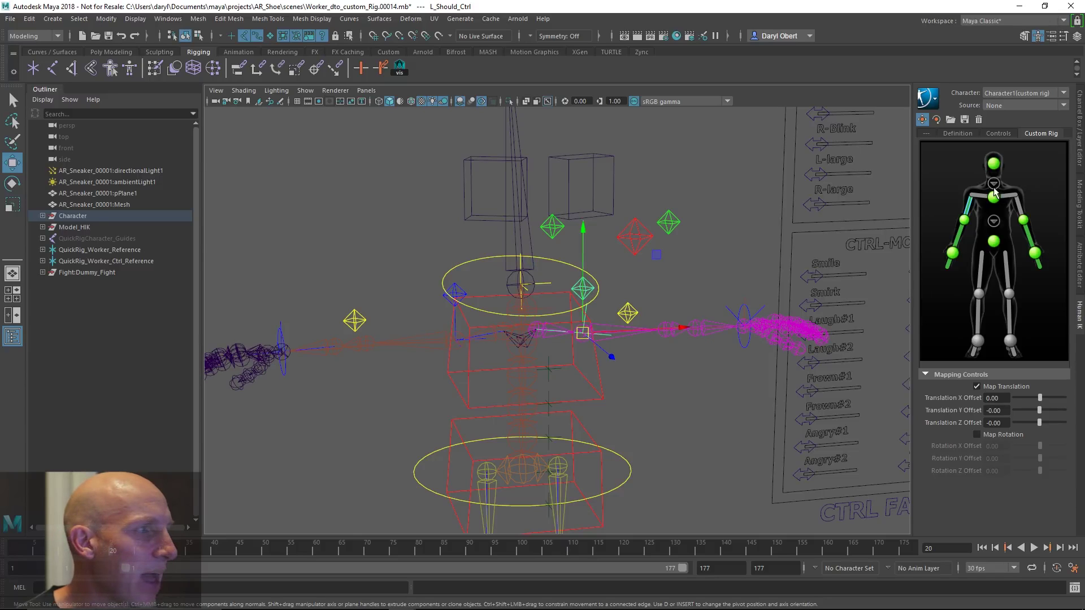
{"action": "right_click", "coordinate": [1021, 209]}
{"action": "left_click", "coordinate": [1026, 213]}
{"action": "left_click", "coordinate": [979, 387]}
{"action": "left_click", "coordinate": [977, 434]}
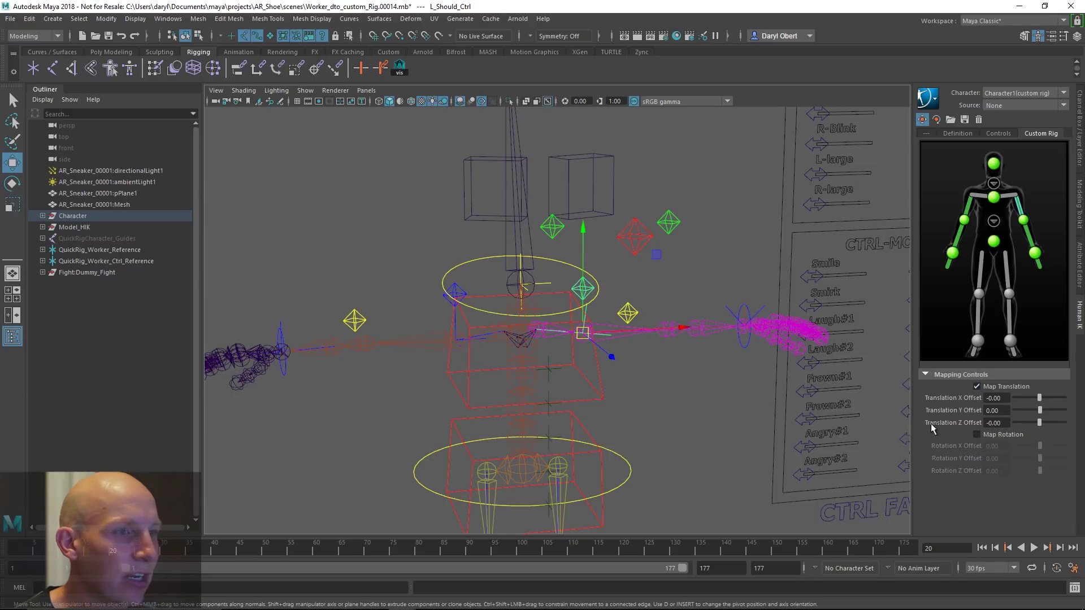
- Test the right shoulder control by moving it vertically, undo the move, and check the right collar effector
{"action": "left_click", "coordinate": [711, 409]}
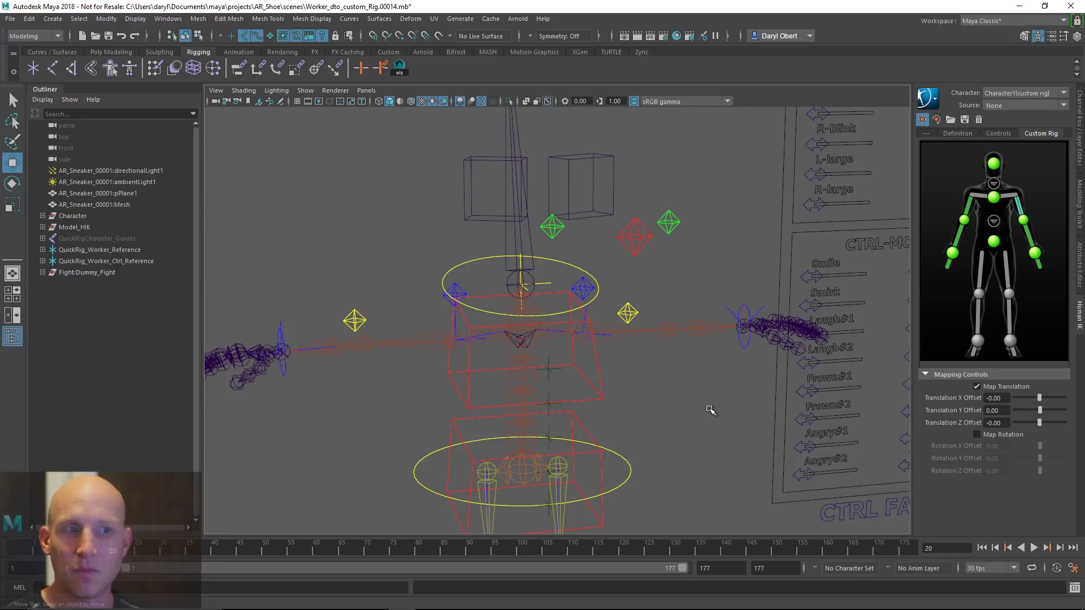
{"action": "left_click_drag", "start_coordinate": [593, 370], "coordinate": [565, 351], "text": "alt"}
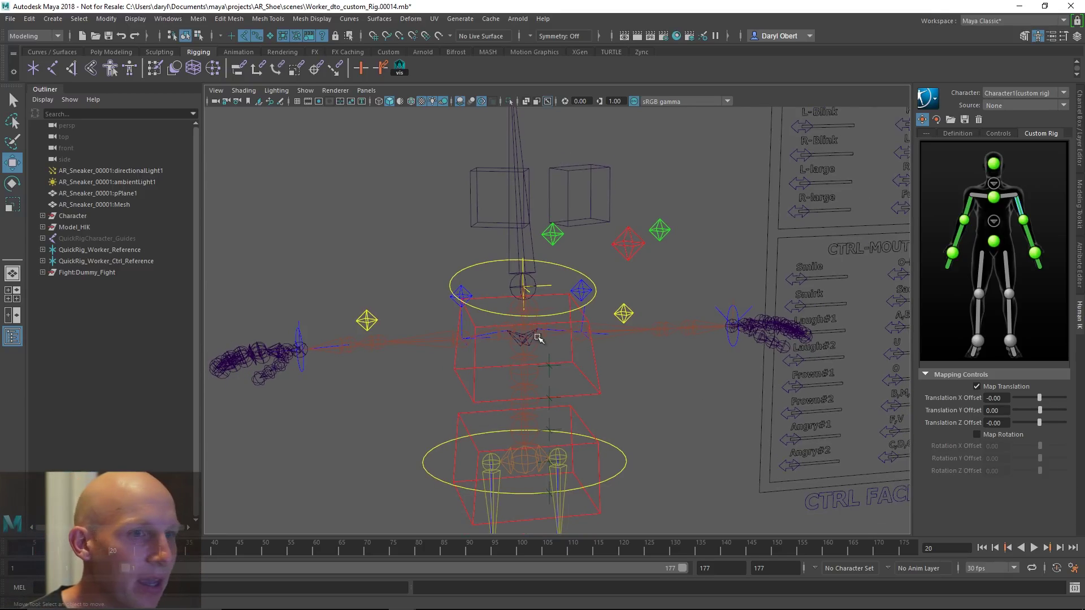
{"action": "left_click", "coordinate": [463, 294]}
{"action": "left_click_drag", "start_coordinate": [460, 238], "coordinate": [448, 233]}
{"action": "key", "text": "ctrl+z"}
{"action": "key", "text": "ctrl+z"}
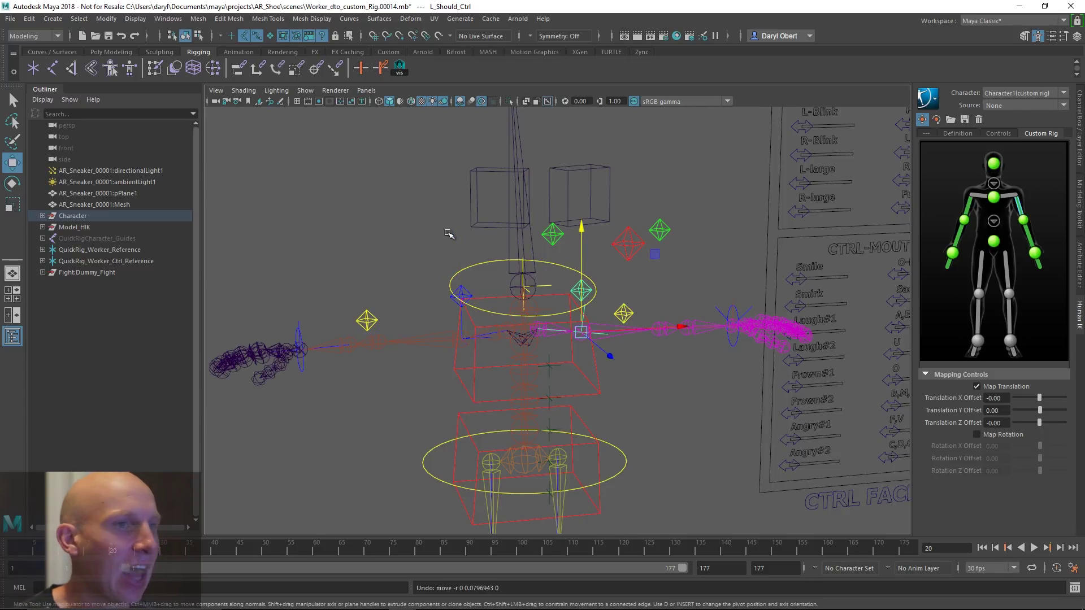
{"action": "left_click", "coordinate": [703, 273]}
{"action": "left_click", "coordinate": [982, 199]}
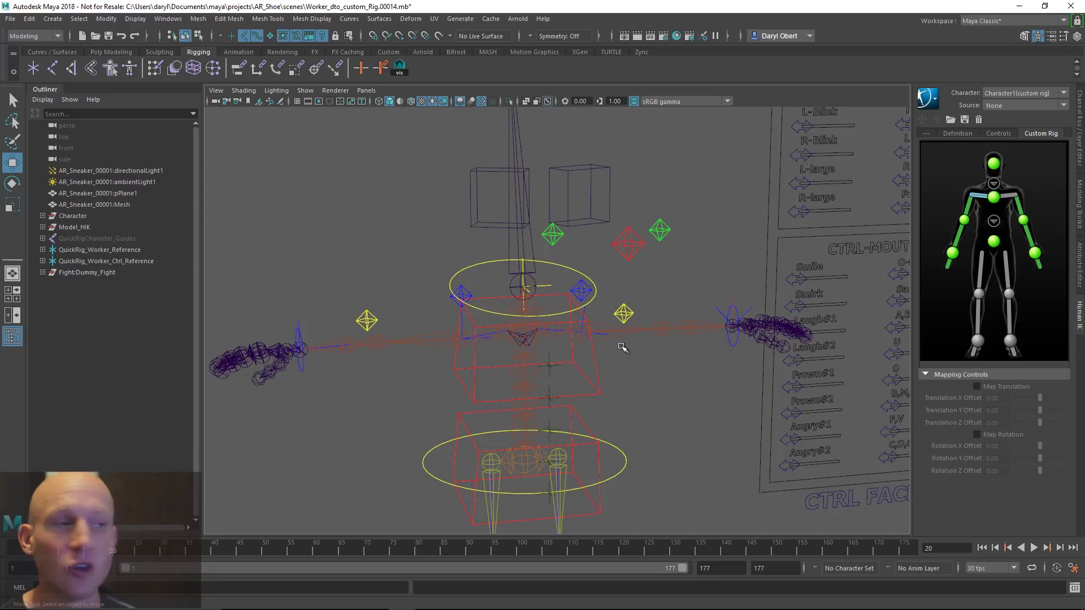
- Select the left leg control L_Leg_Ctrl around the left foot for mapping to the left ankle effector
{"action": "middle_click_drag", "start_coordinate": [646, 316], "coordinate": [608, 201], "text": "alt"}
{"action": "middle_click_drag", "start_coordinate": [630, 358], "coordinate": [655, 261], "text": "alt"}
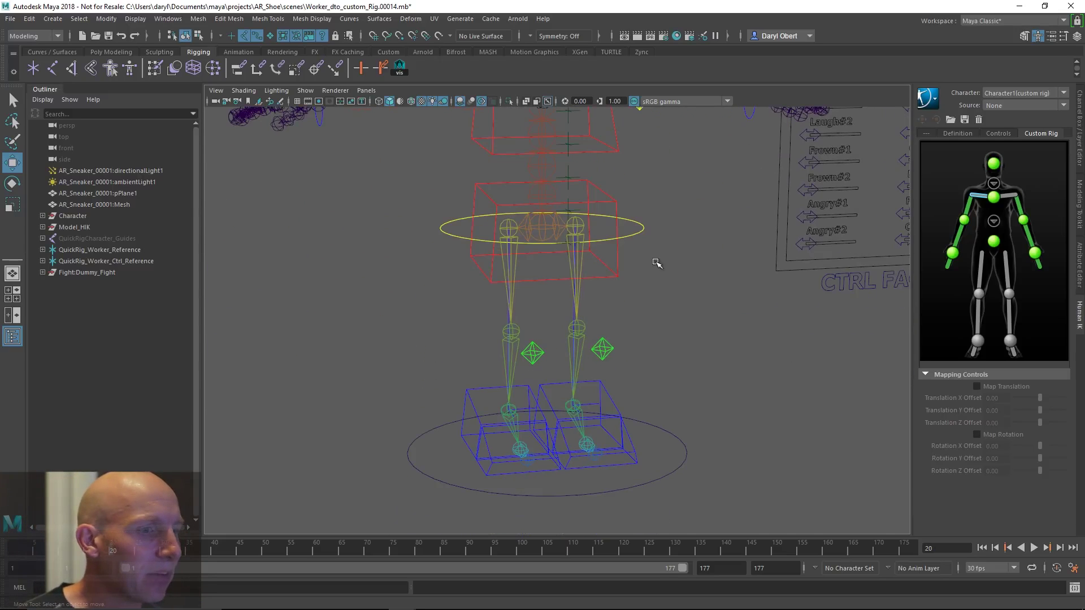
{"action": "middle_click_drag", "start_coordinate": [629, 364], "coordinate": [660, 385], "text": "alt"}
{"action": "left_click", "coordinate": [641, 416]}
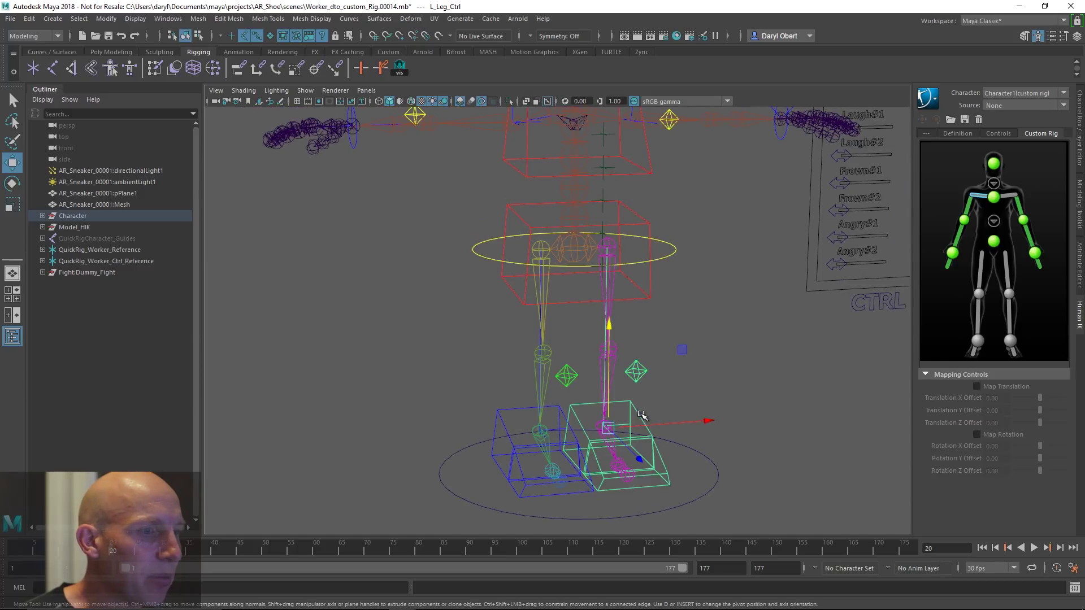
{"action": "right_click", "coordinate": [1011, 342]}
{"action": "left_click", "coordinate": [1045, 309]}
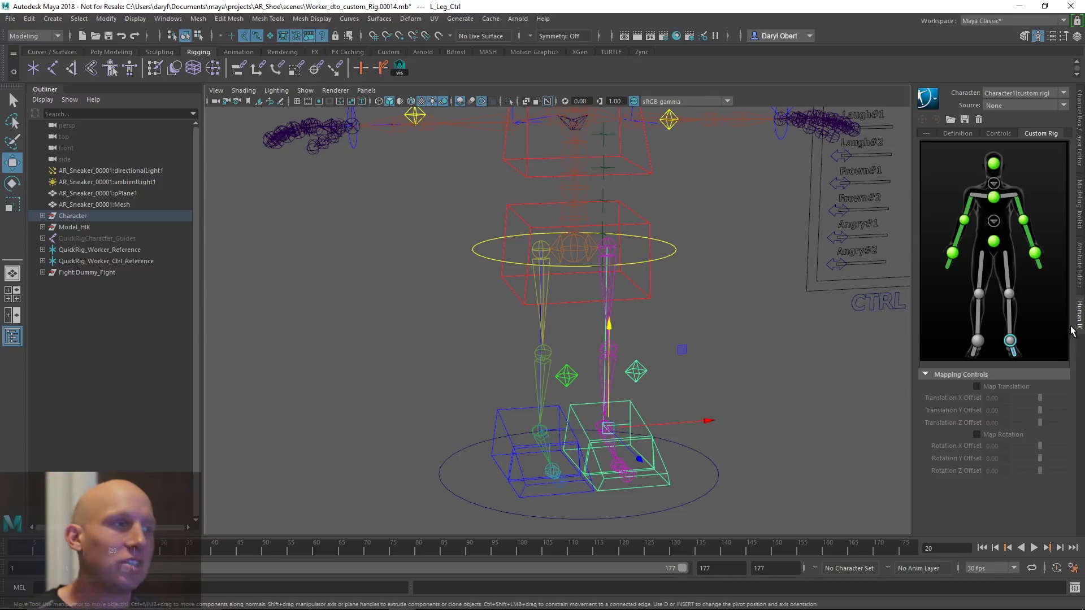
- Switch to Visual Studio and examine the anchor, button and FK entries of CustomRigControlsConfig.xml
{"action": "mouse_move", "coordinate": [407, 607]}
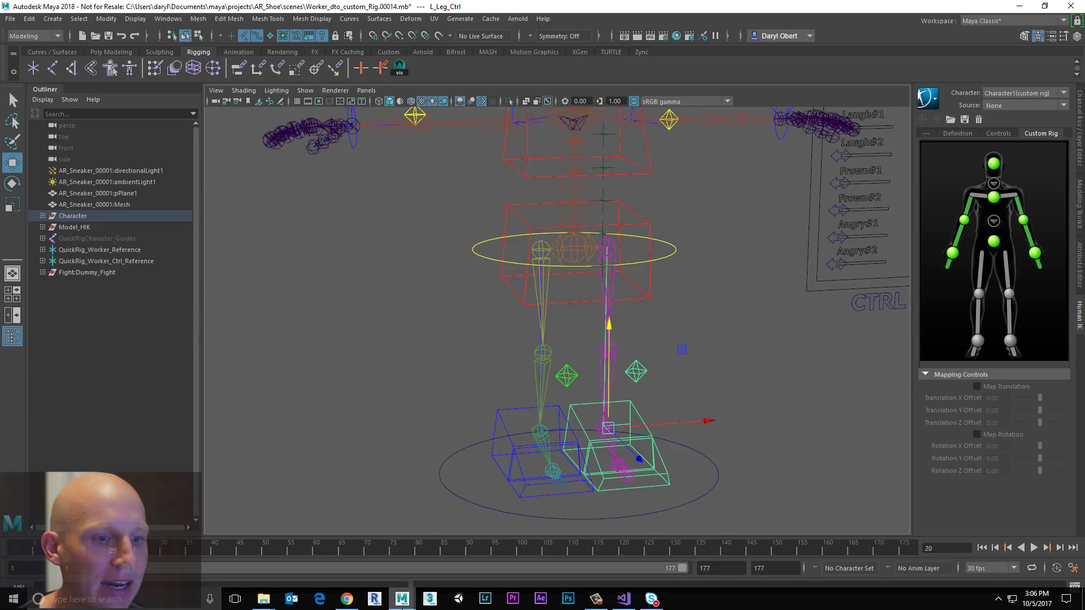
{"action": "left_click", "coordinate": [624, 599]}
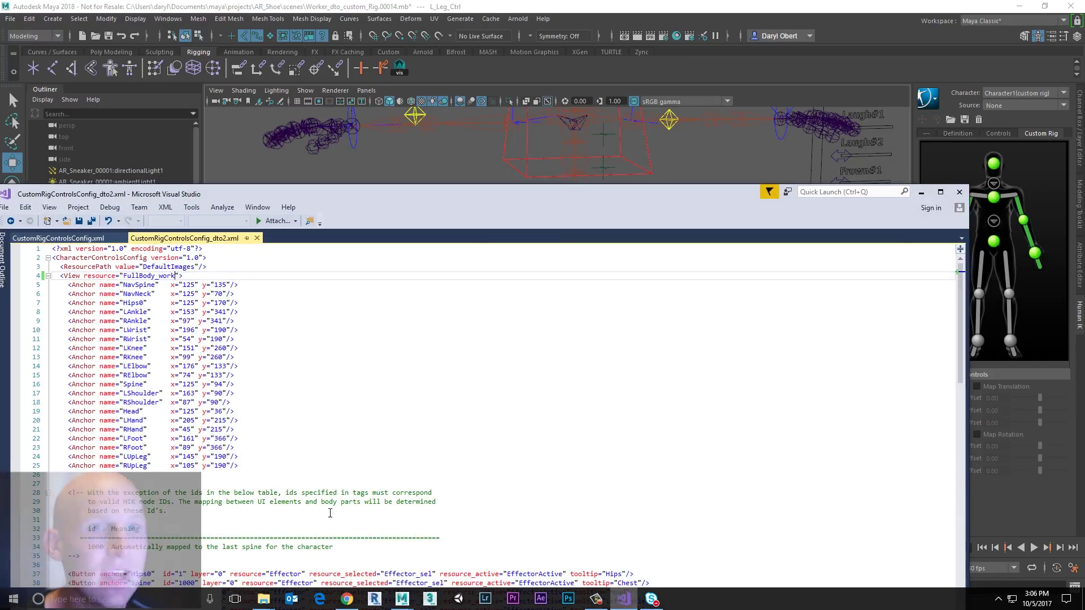
{"action": "left_click", "coordinate": [56, 237]}
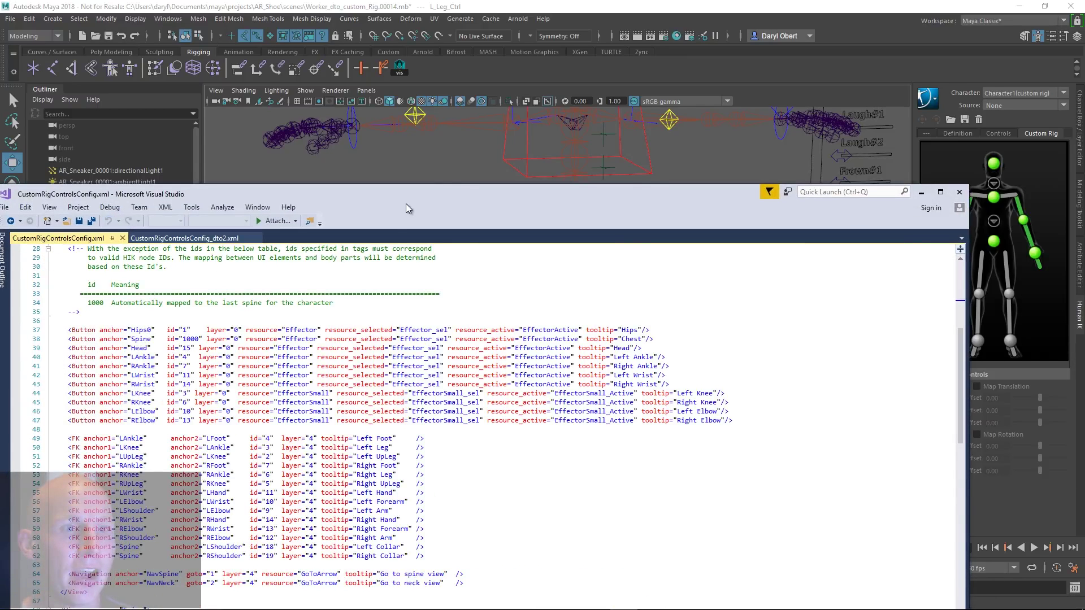
{"action": "left_click_drag", "start_coordinate": [960, 350], "coordinate": [956, 281]}
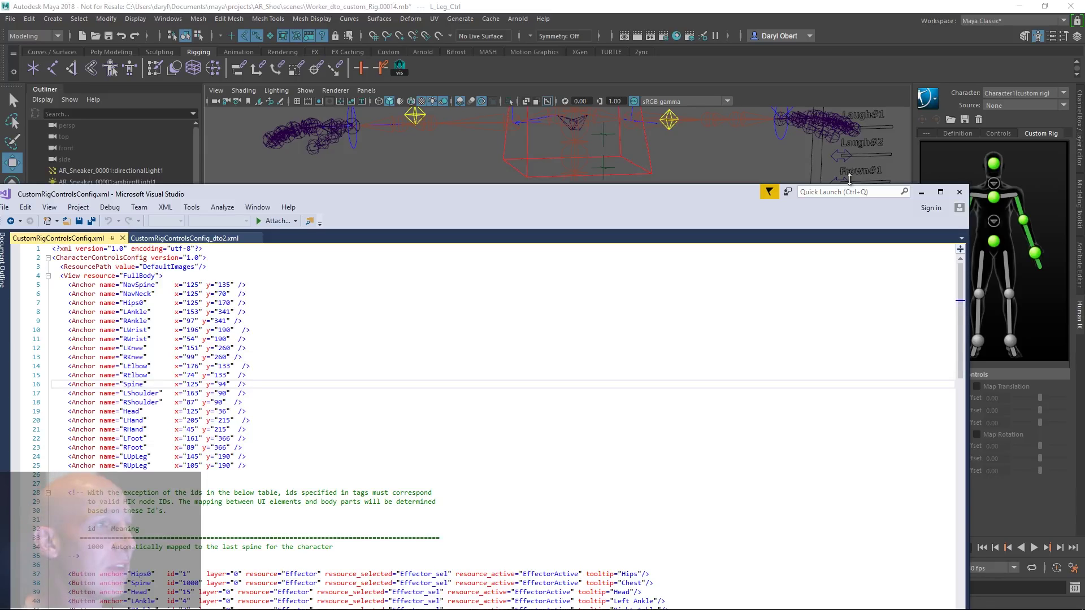
{"action": "left_click_drag", "start_coordinate": [704, 195], "coordinate": [564, 196]}
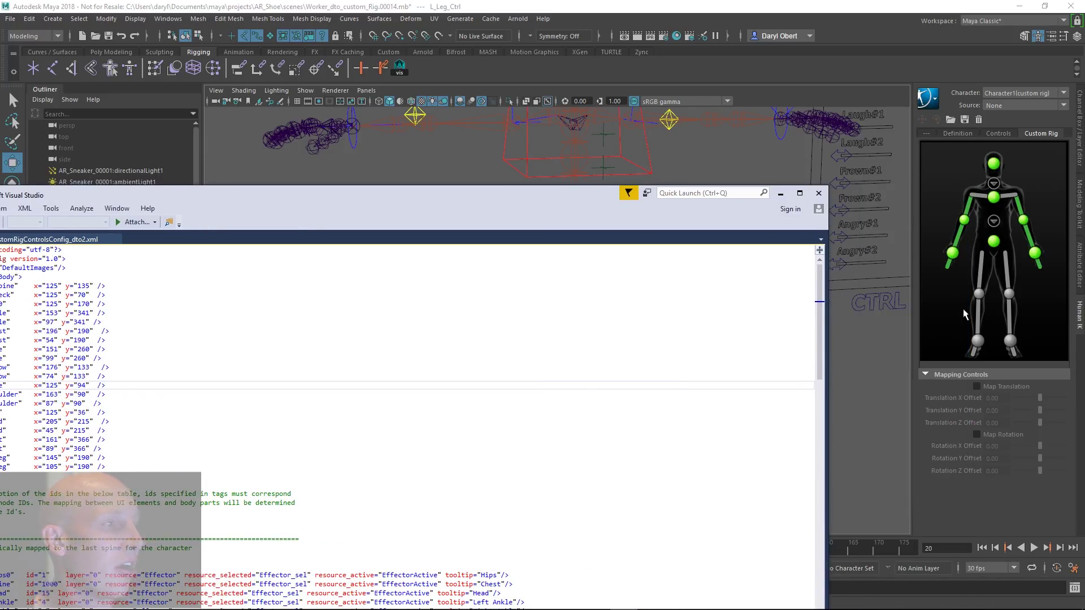
{"action": "left_click_drag", "start_coordinate": [401, 198], "coordinate": [540, 122]}
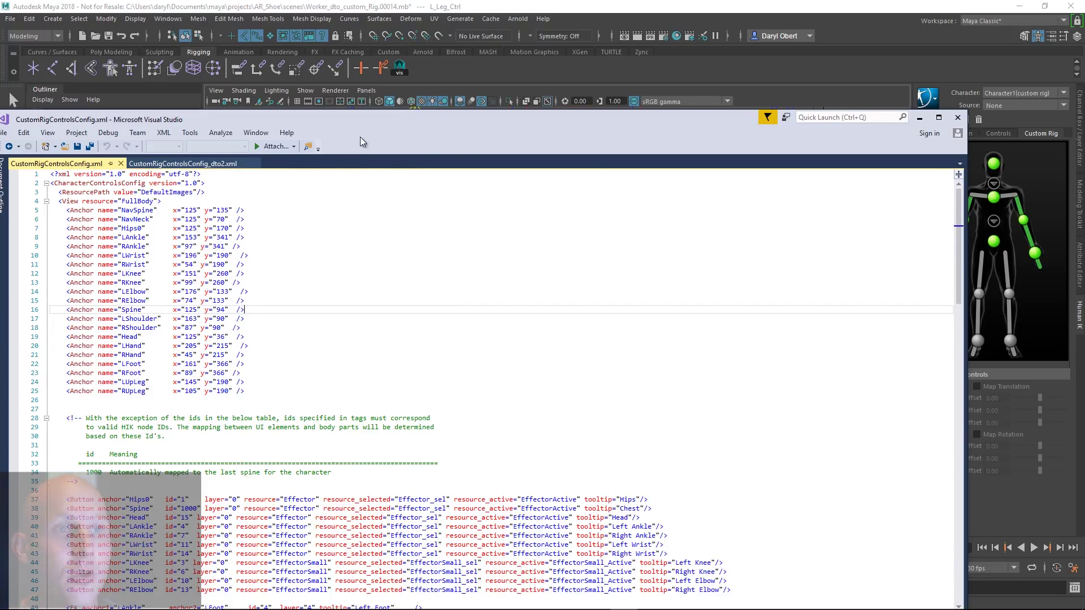
{"action": "left_click_drag", "start_coordinate": [388, 118], "coordinate": [414, 85]}
{"action": "scroll", "coordinate": [494, 294], "scroll_direction": "down", "scroll_amount": 1}
{"action": "scroll", "coordinate": [493, 294], "scroll_direction": "down", "scroll_amount": 6}
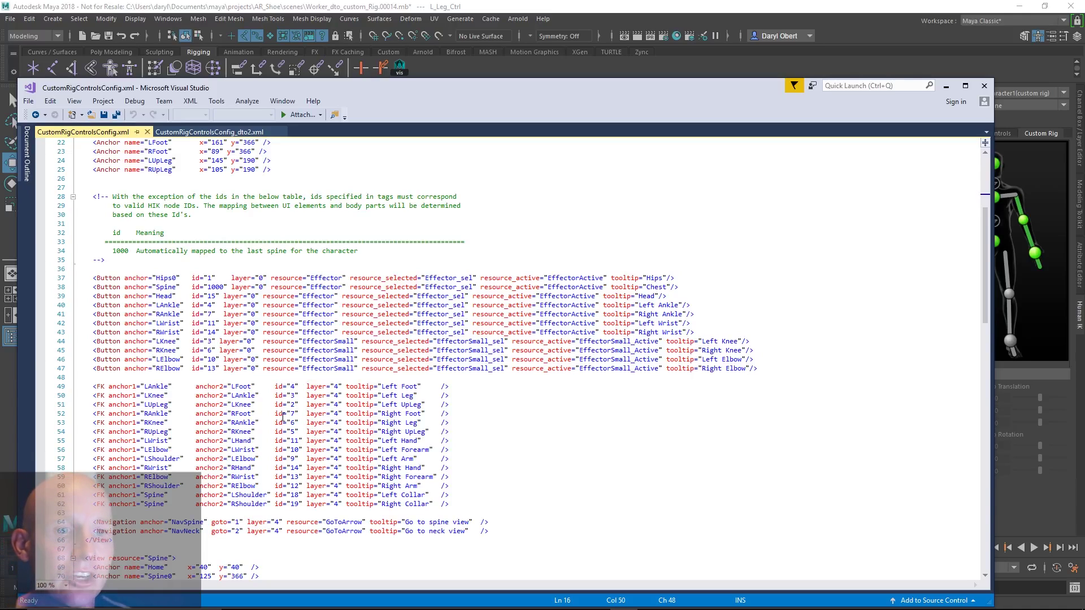
- Examine the view resource and the FK foot ids in CustomRigControlsConfig_dto2.xml
{"action": "left_click", "coordinate": [188, 132]}
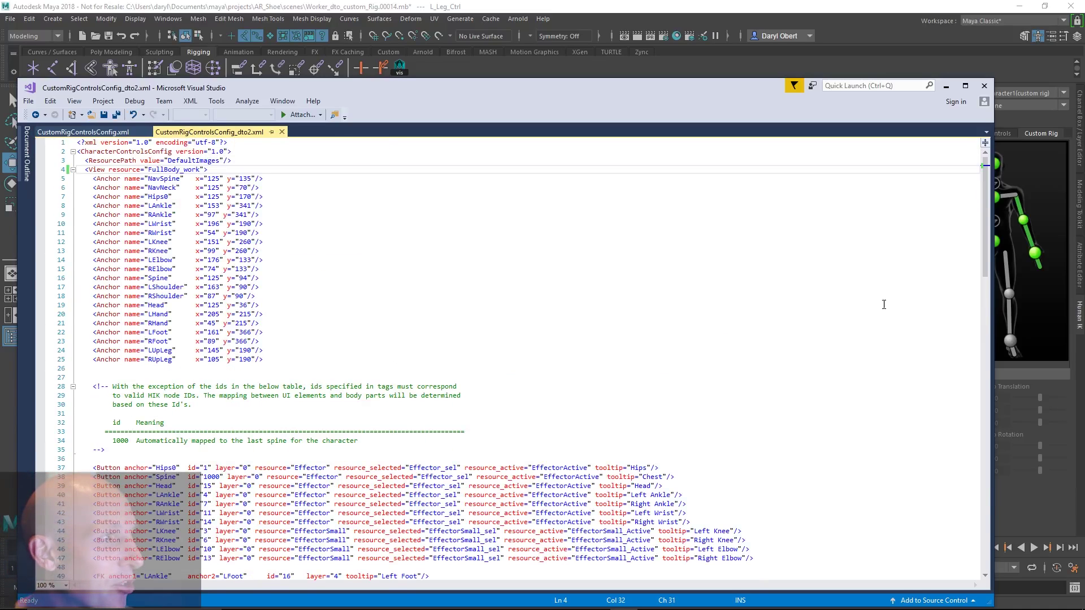
{"action": "left_click_drag", "start_coordinate": [987, 258], "coordinate": [982, 314]}
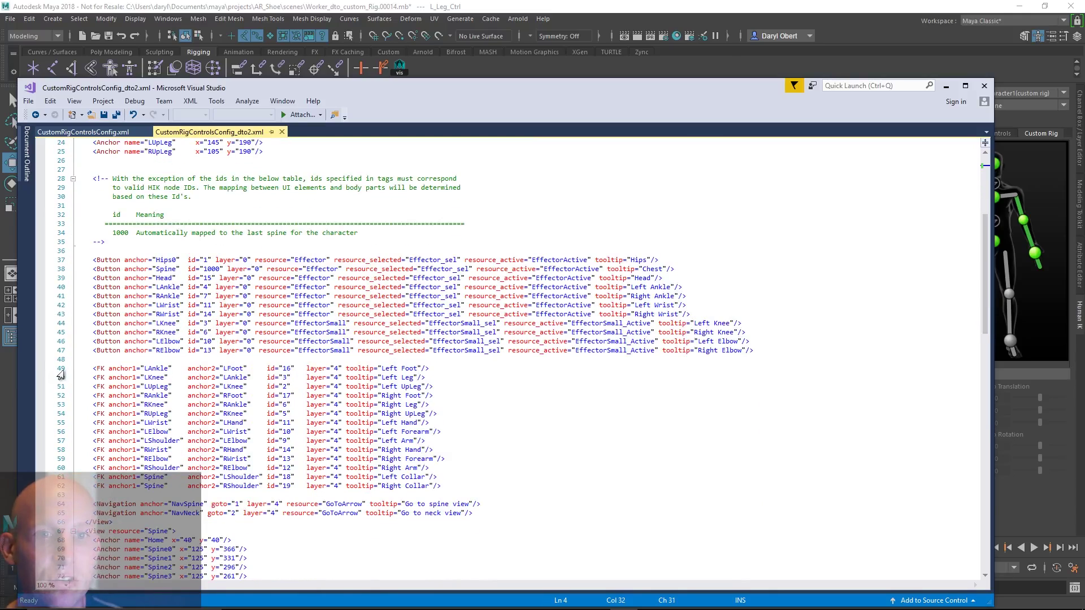
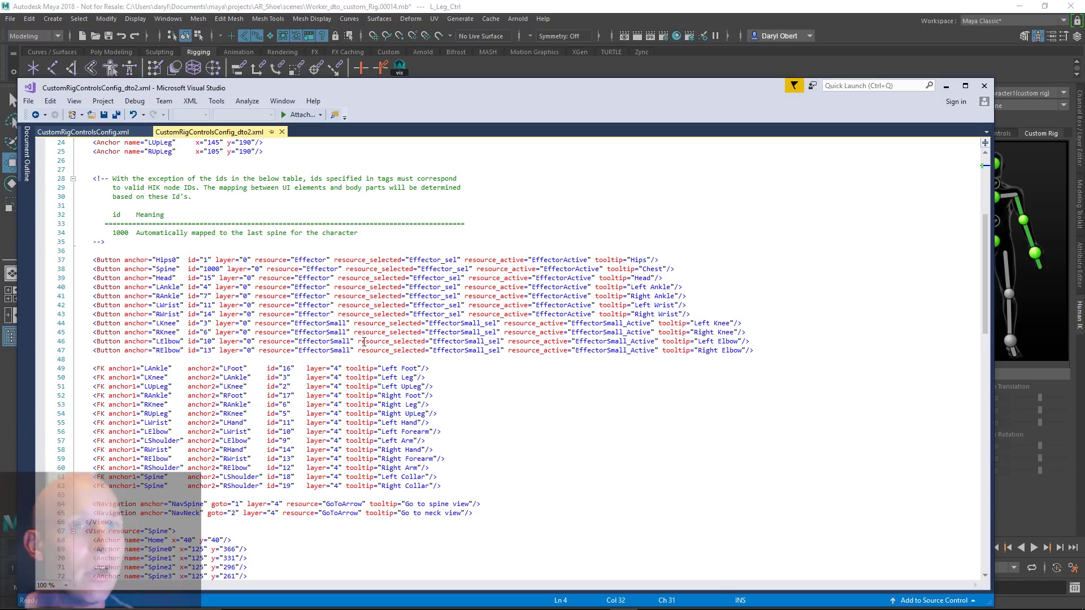
{"action": "left_click_drag", "start_coordinate": [985, 276], "coordinate": [982, 196]}
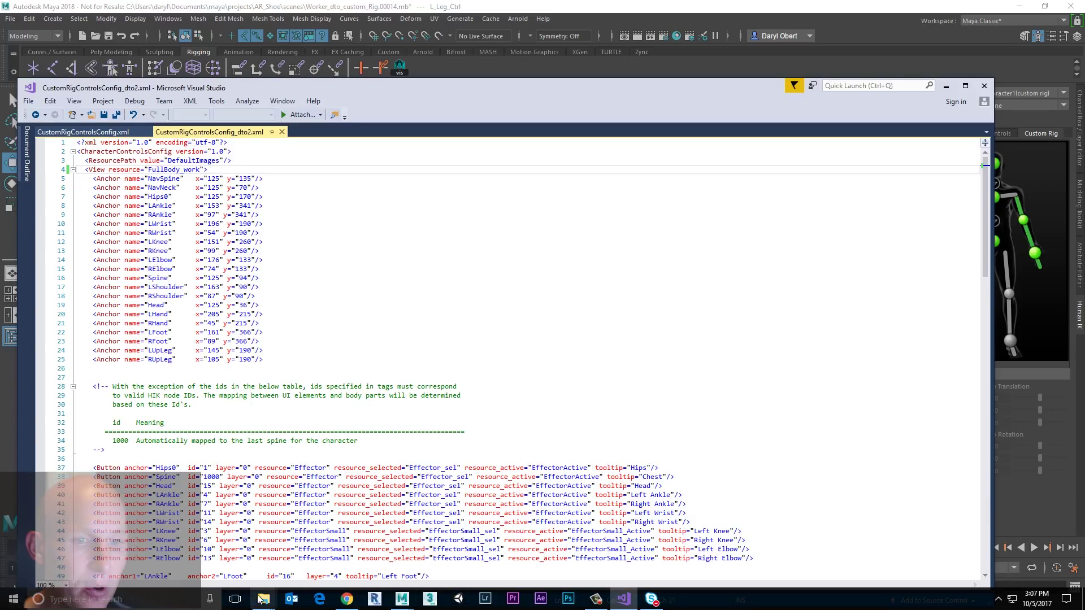
- Switch to File Explorer, inspect Maya's CharacterControls folder and its DefaultImages subfolder, and return to Maya
{"action": "mouse_move", "coordinate": [255, 596]}
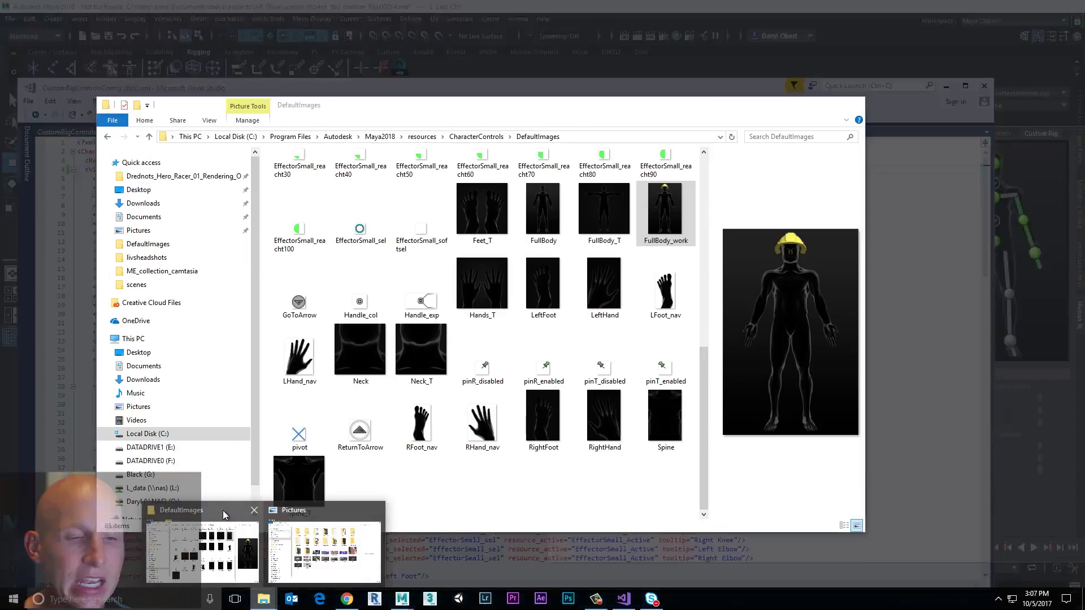
{"action": "left_click", "coordinate": [223, 511]}
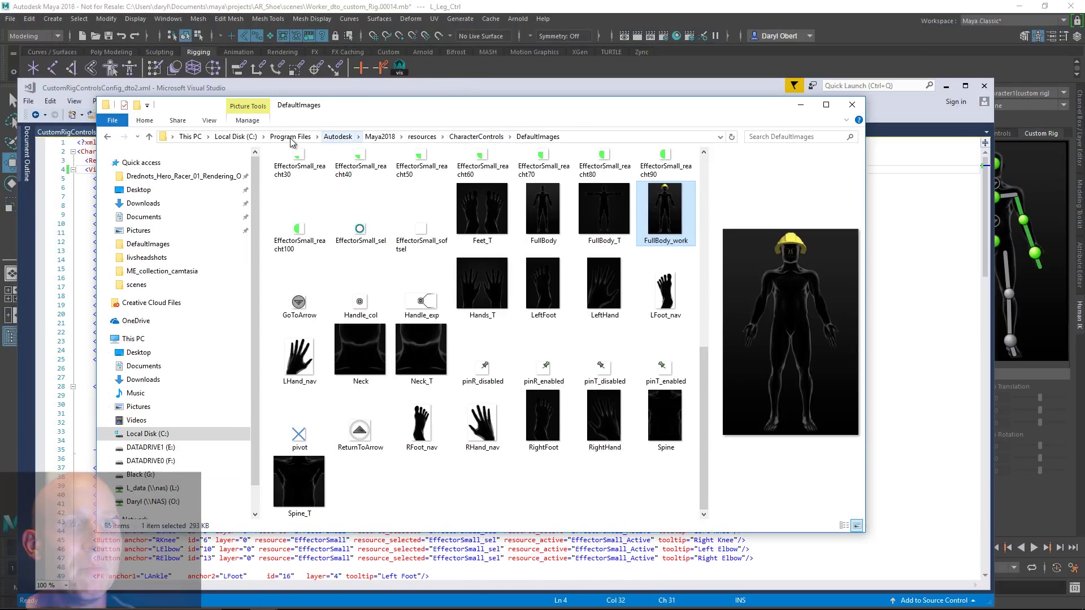
{"action": "left_click", "coordinate": [476, 137]}
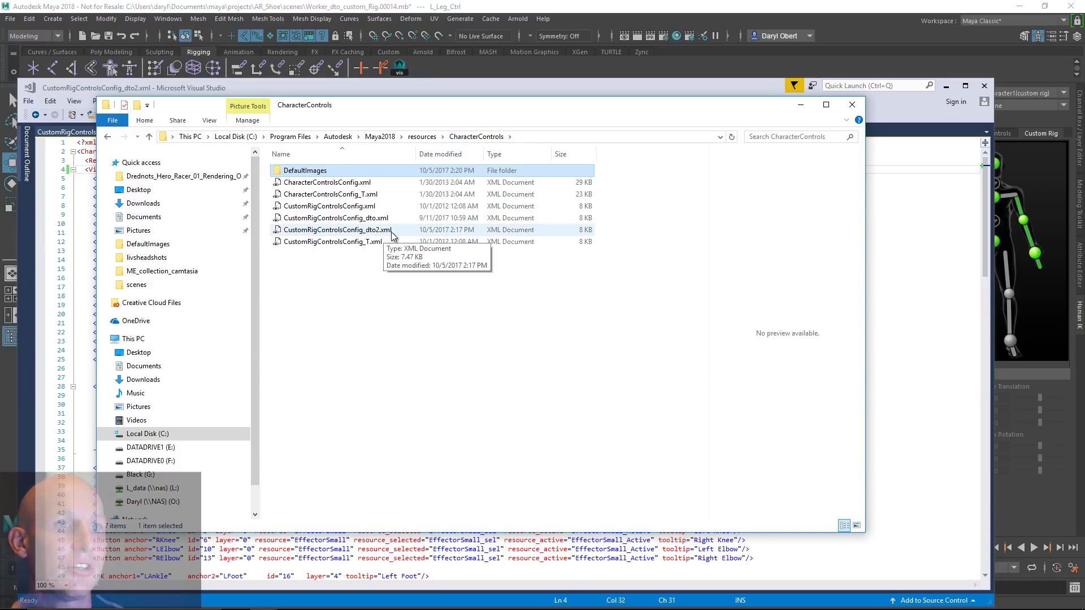
{"action": "double_click", "coordinate": [279, 171]}
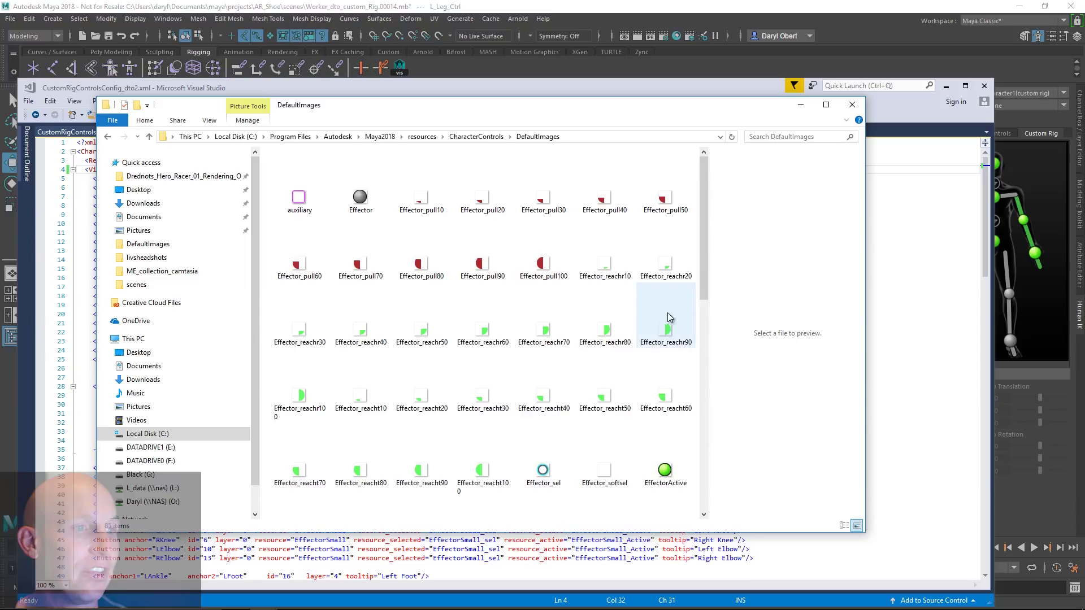
{"action": "left_click_drag", "start_coordinate": [704, 285], "coordinate": [703, 478]}
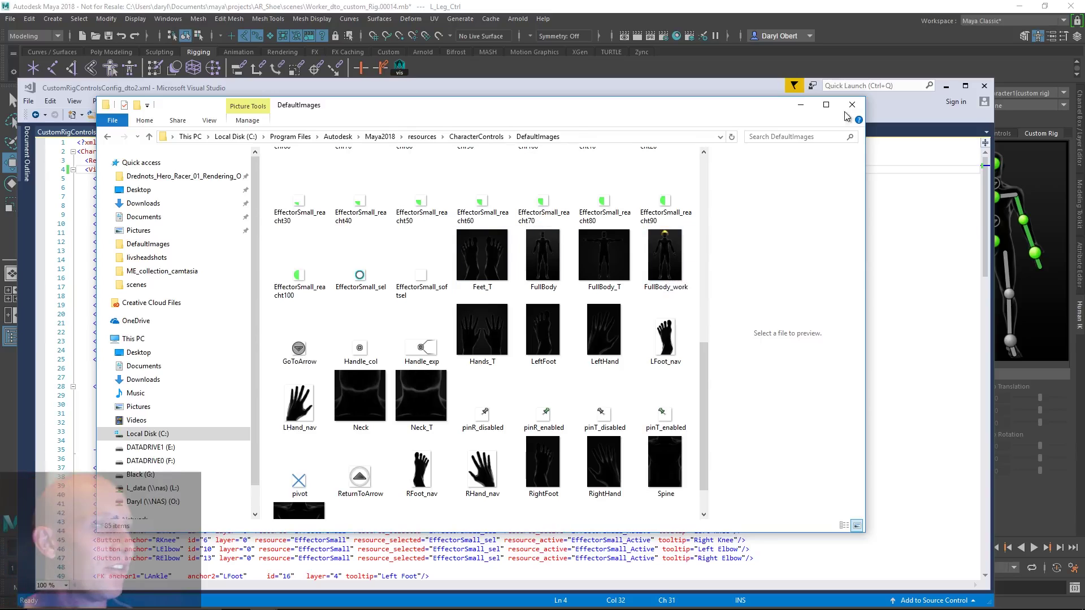
{"action": "left_click", "coordinate": [800, 104]}
{"action": "left_click", "coordinate": [945, 87]}
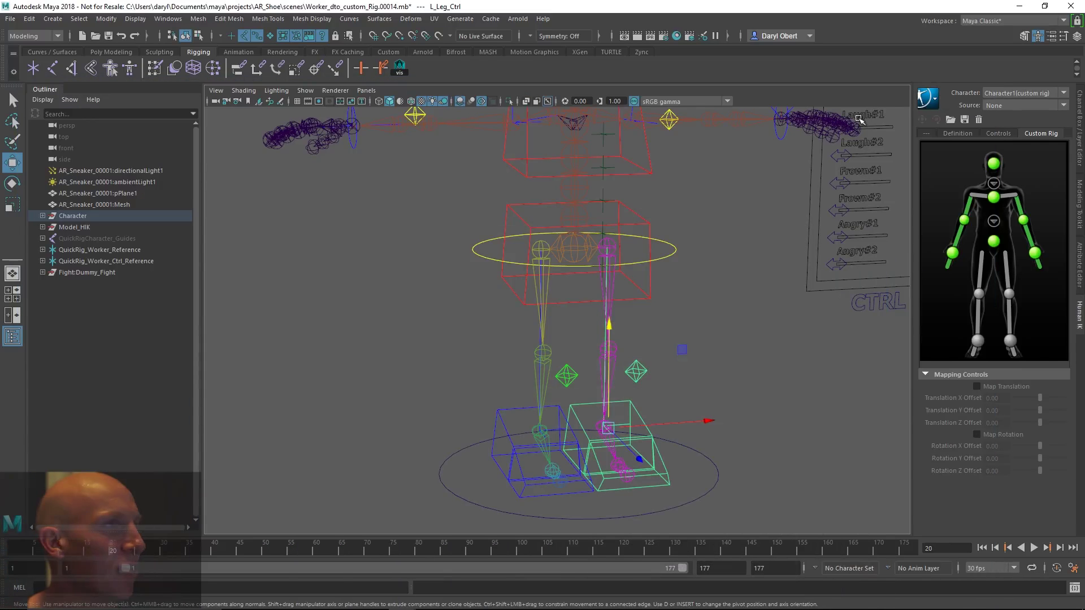
- Load the UI configuration CustomRigControlsConfig_dto2.xml for the character's custom rig mapping
{"action": "left_click", "coordinate": [927, 97]}
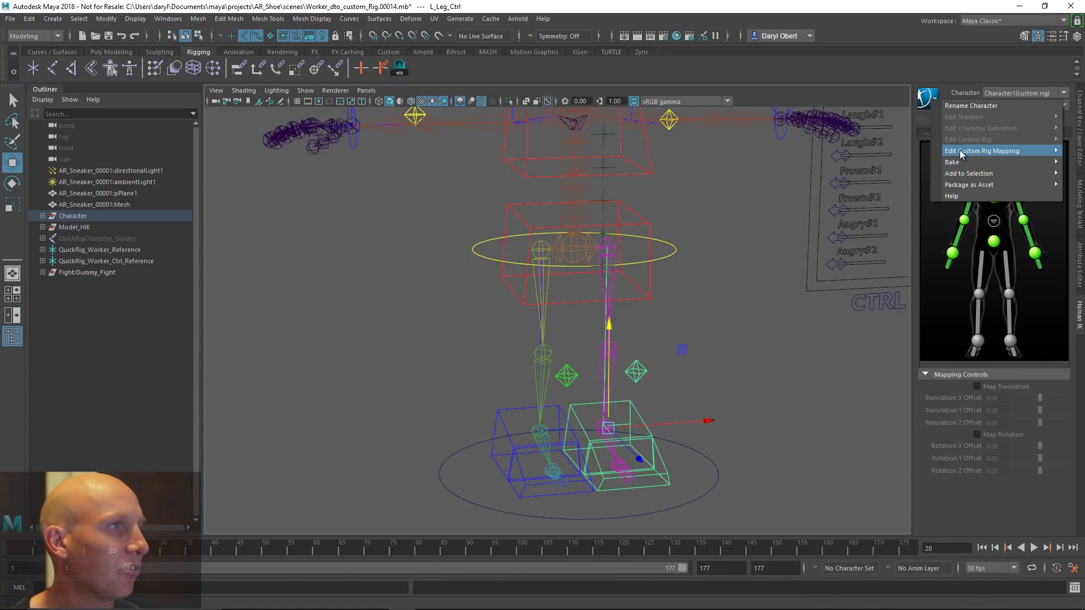
{"action": "mouse_move", "coordinate": [963, 152]}
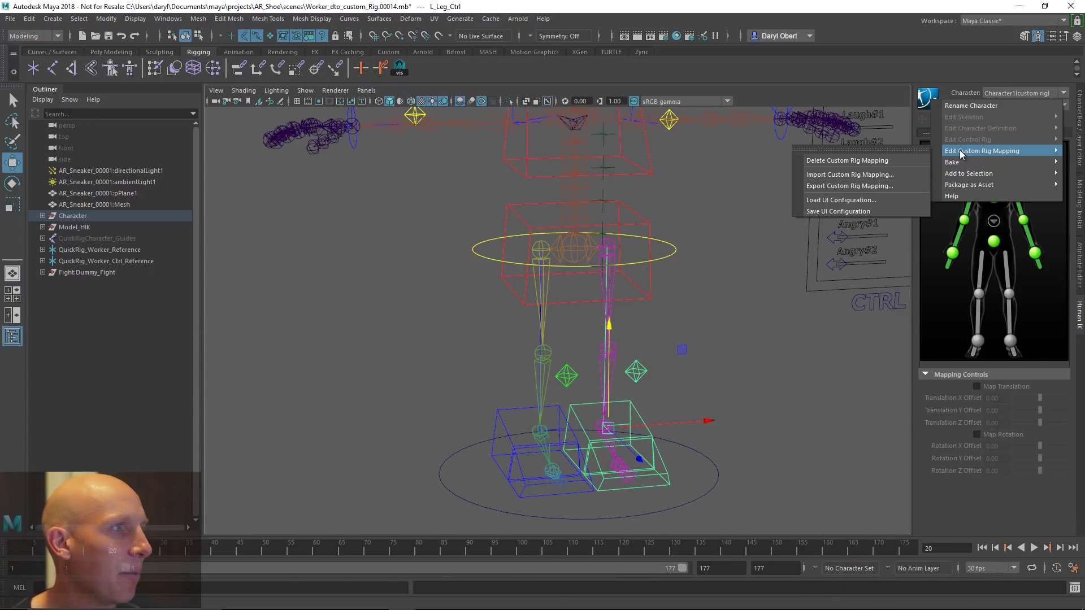
{"action": "left_click", "coordinate": [878, 203]}
{"action": "left_click", "coordinate": [185, 120]}
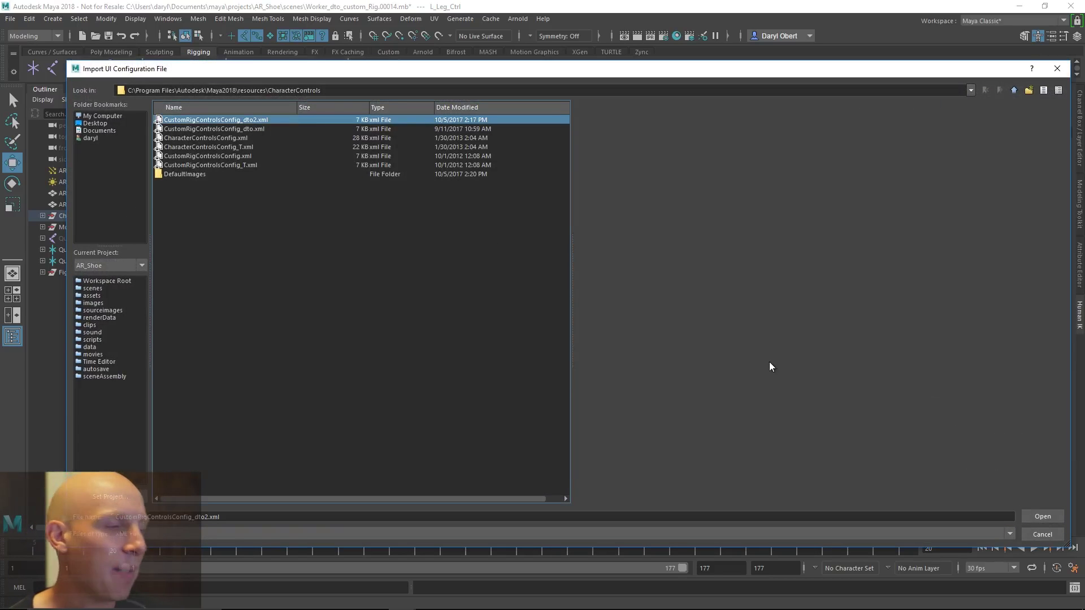
{"action": "left_click", "coordinate": [1042, 516]}
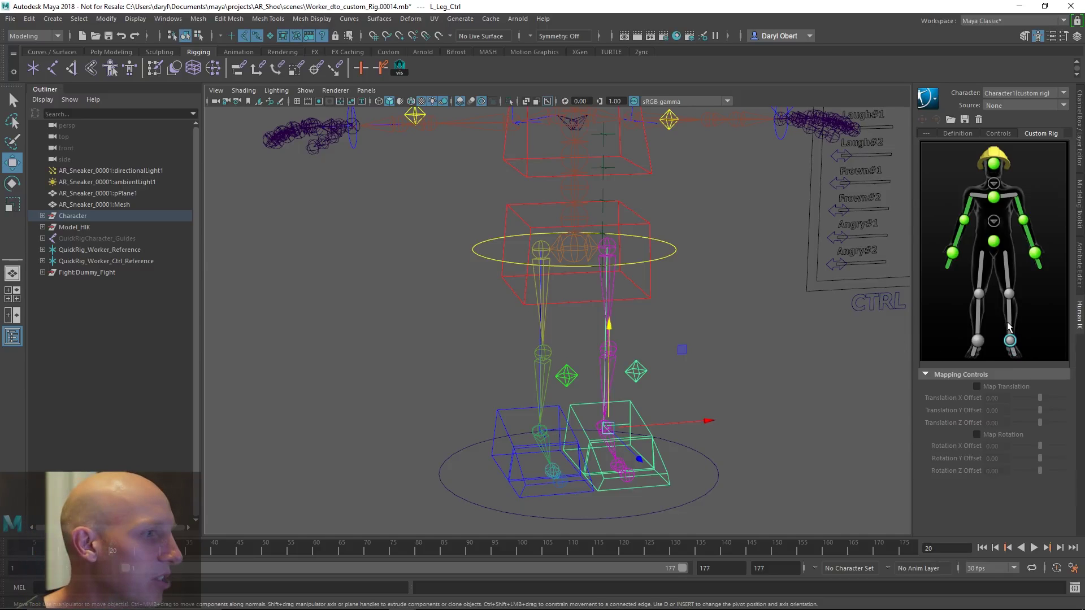
- Assign L_Leg_Ctrl to the left ankle effector and the right leg control to the right ankle effector
{"action": "right_click", "coordinate": [1013, 350]}
{"action": "left_click", "coordinate": [1017, 356]}
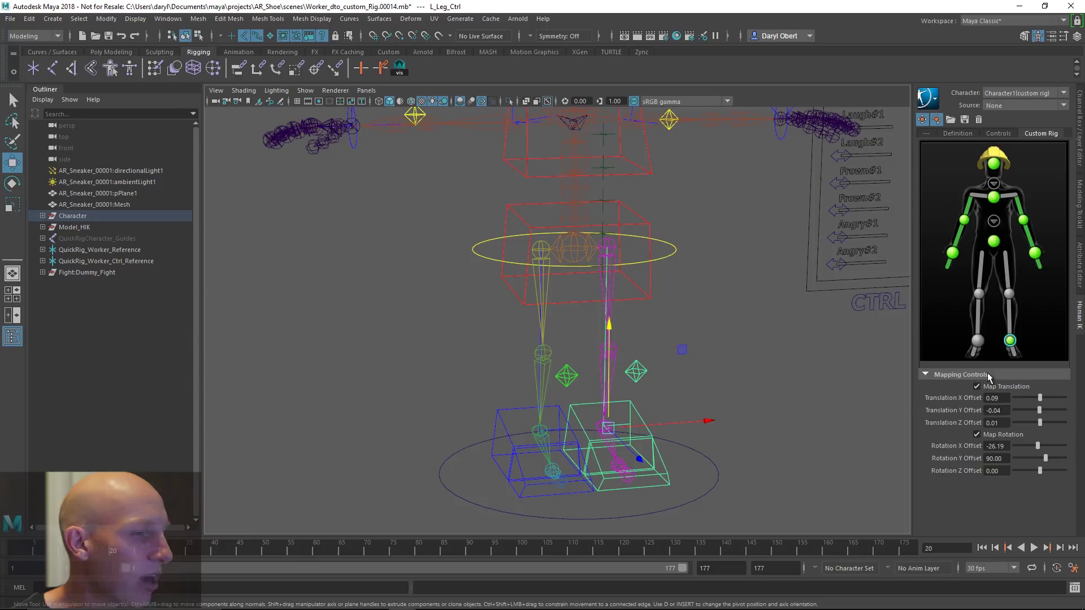
{"action": "left_click", "coordinate": [508, 416]}
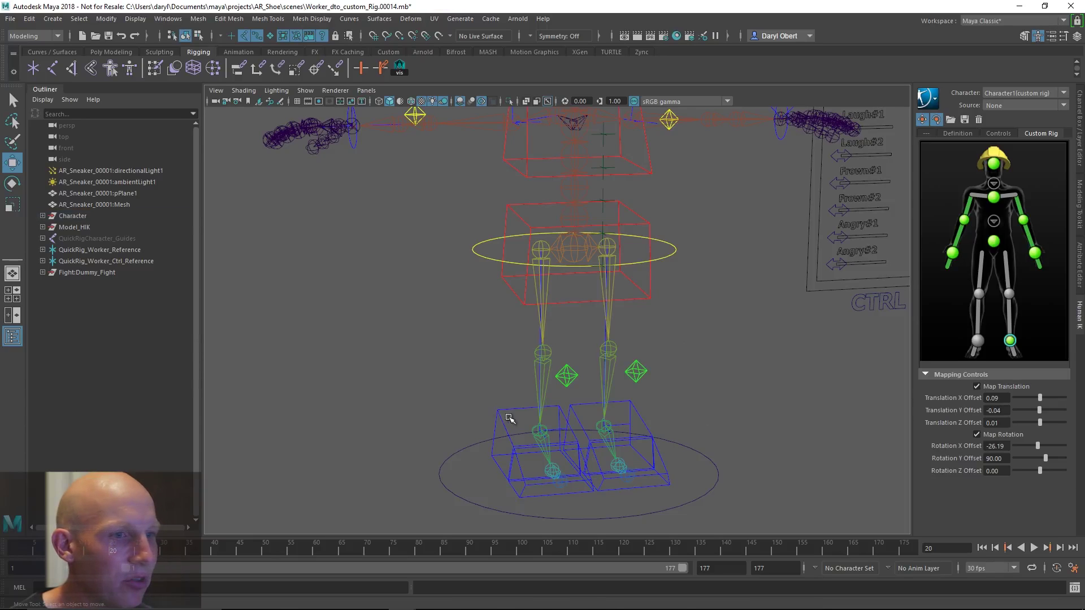
{"action": "right_click", "coordinate": [975, 344]}
{"action": "left_click", "coordinate": [980, 350]}
{"action": "left_click", "coordinate": [729, 354]}
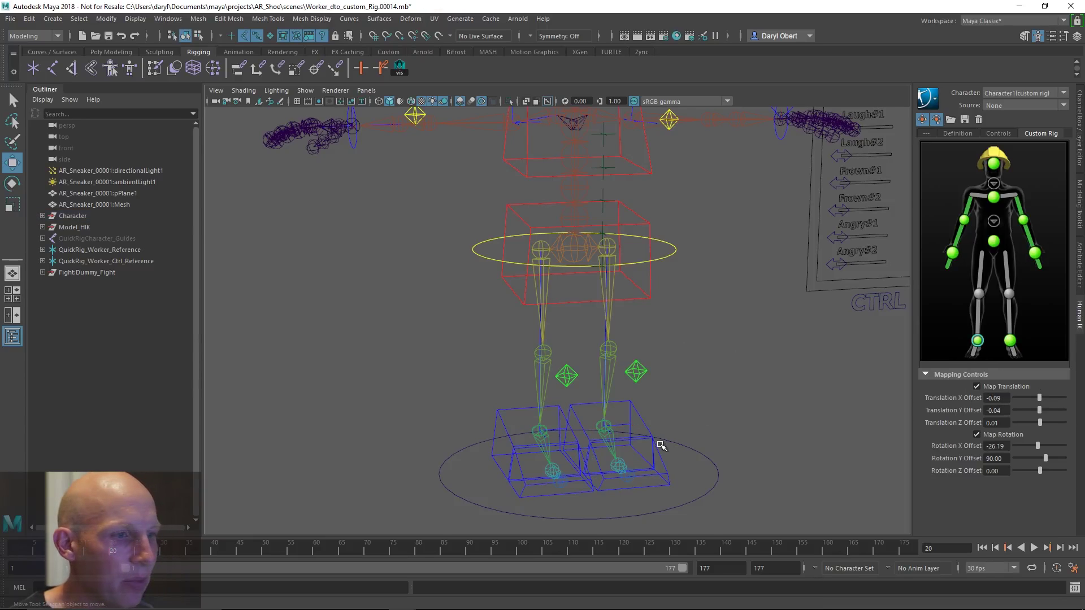
- Assign L_Toe_Ctrl to the left toe effector and R_Toe_Ctrl to the right toe effector
{"action": "left_click", "coordinate": [661, 455]}
{"action": "right_click", "coordinate": [1015, 356]}
{"action": "left_click", "coordinate": [1020, 364]}
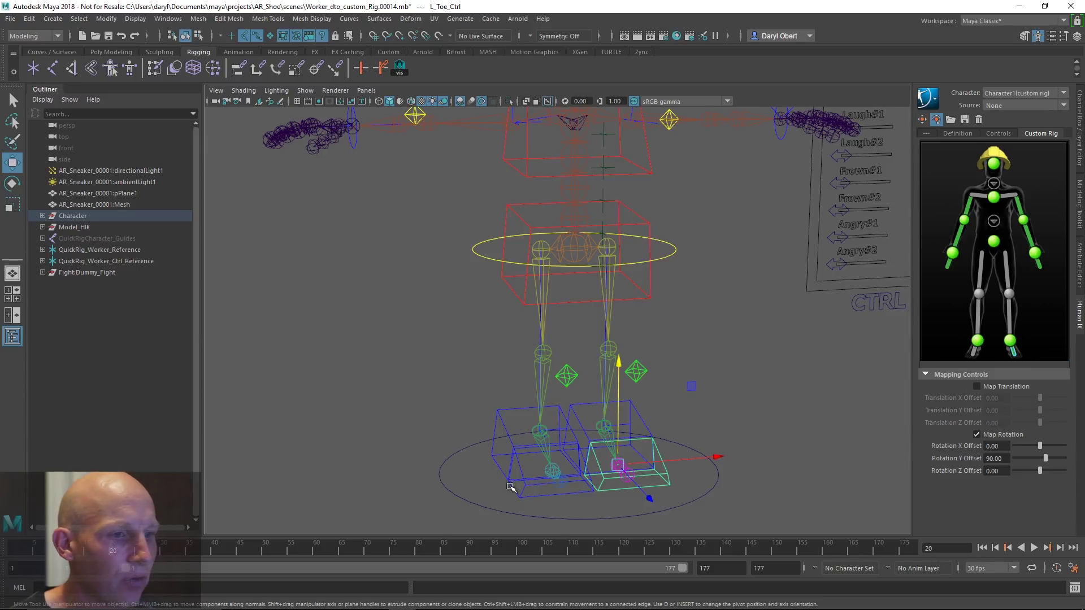
{"action": "left_click", "coordinate": [528, 489]}
{"action": "right_click", "coordinate": [974, 355]}
{"action": "left_click", "coordinate": [985, 362]}
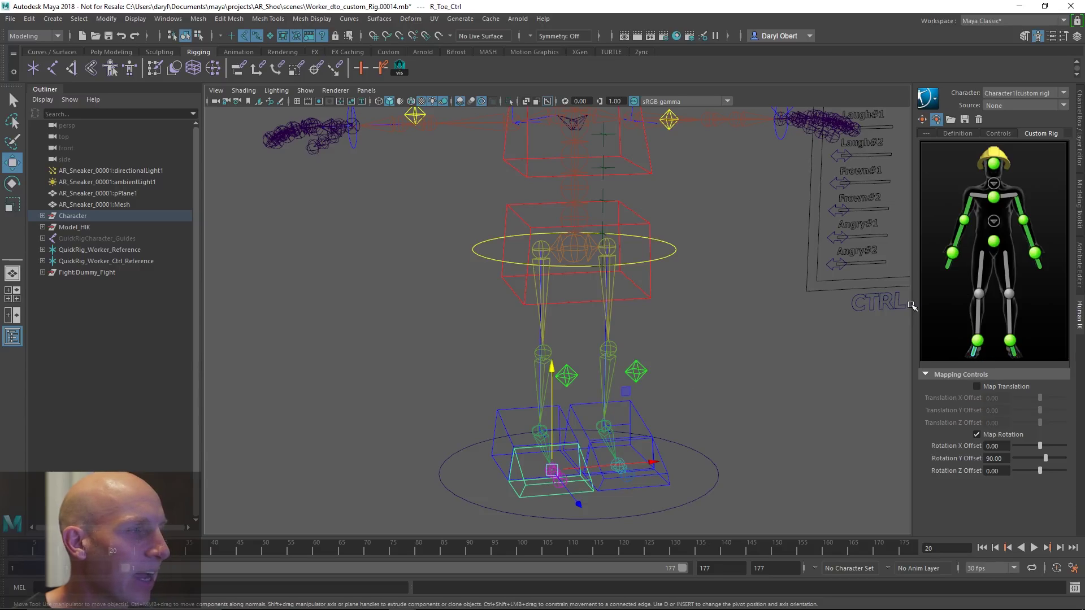
- Group L_Knees_Ctrl, snap the group's pivot to the left knee joint, and assign the group to the left knee effector
{"action": "left_click", "coordinate": [637, 373]}
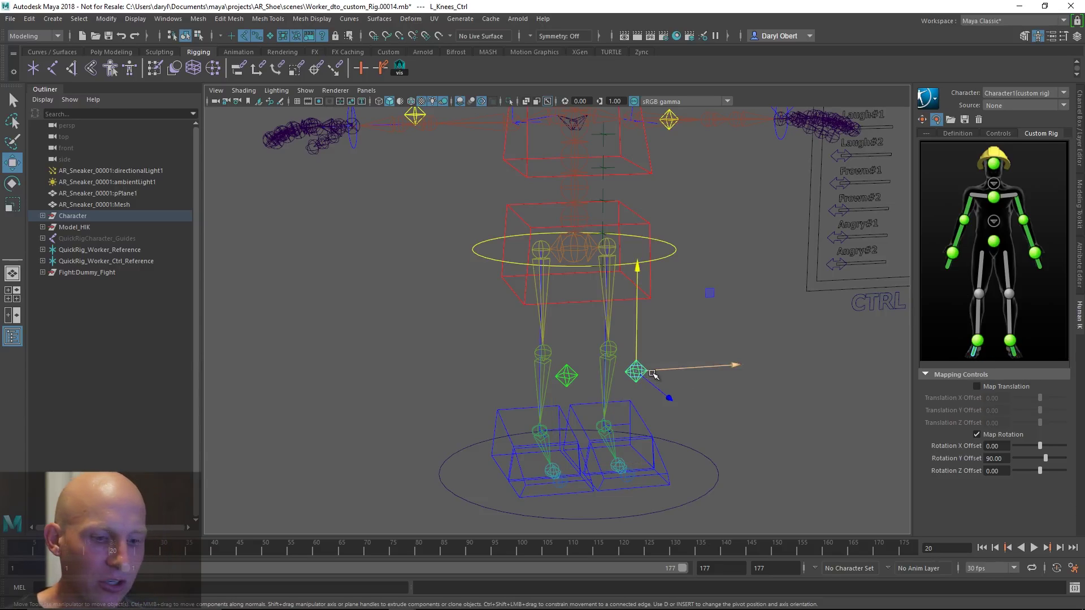
{"action": "key", "text": "ctrl+g"}
{"action": "key", "text": "d"}
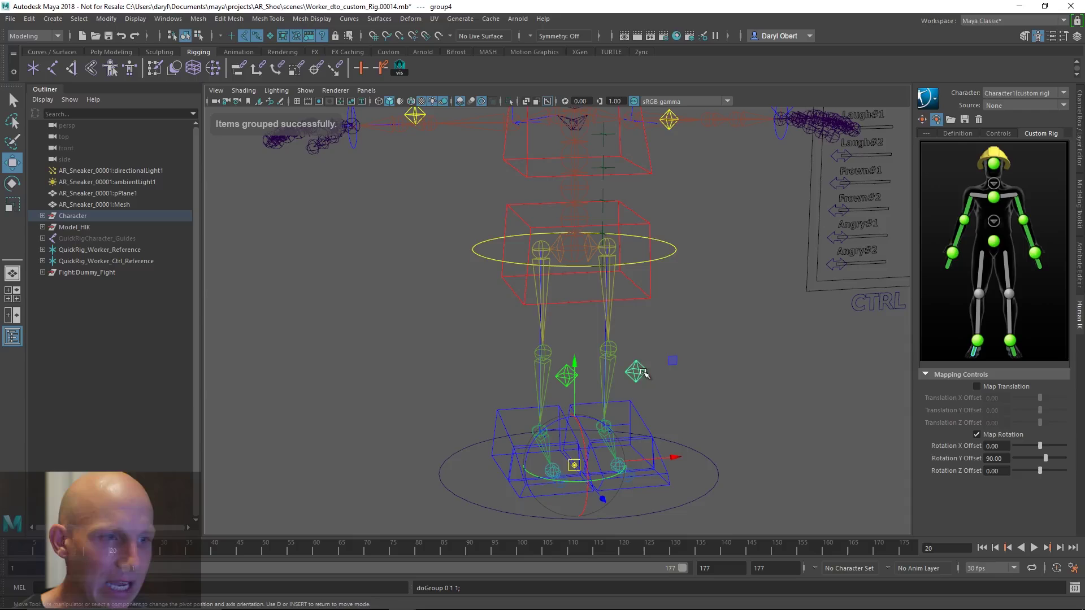
{"action": "left_click", "coordinate": [610, 349]}
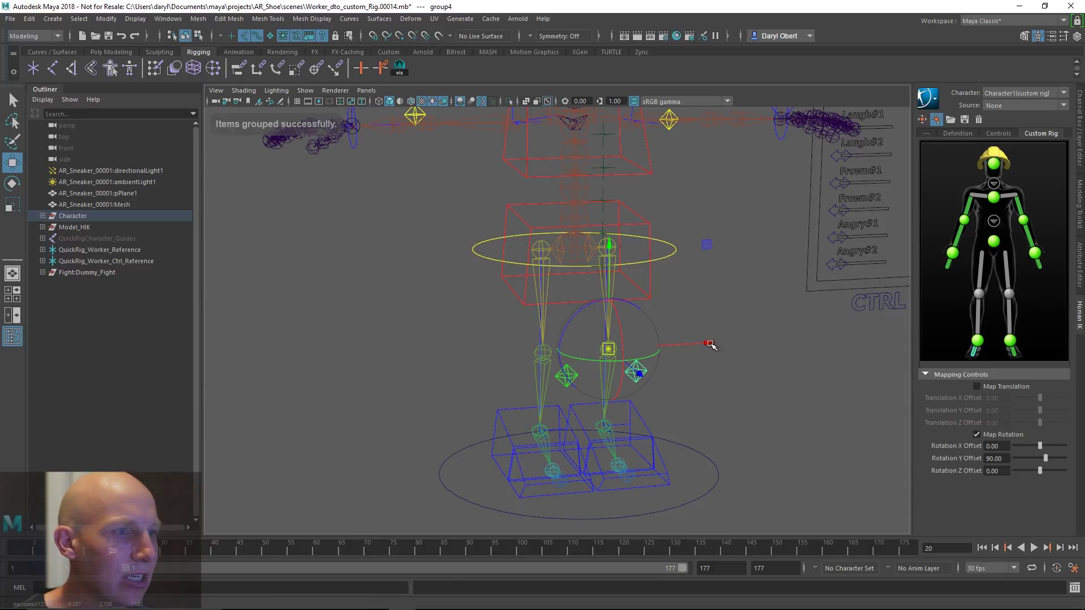
{"action": "key", "text": "d"}
{"action": "right_click", "coordinate": [1009, 293]}
{"action": "left_click", "coordinate": [1008, 301]}
{"action": "left_click", "coordinate": [752, 335]}
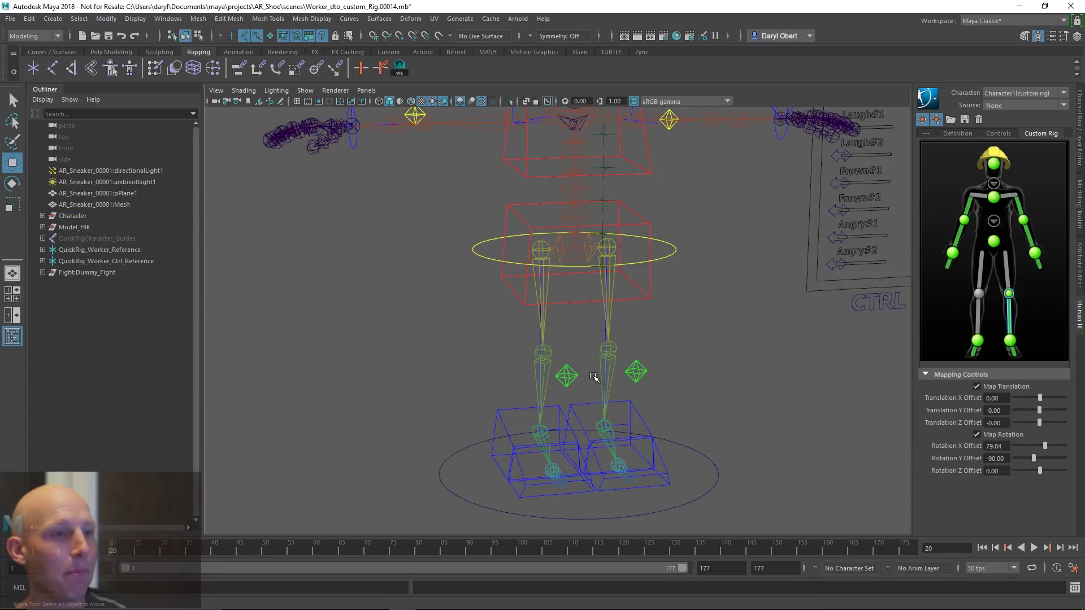
- Group R_Knees_Ctrl, snap the group's pivot to the right knee joint, and assign the group to the right knee effector
{"action": "left_click", "coordinate": [570, 375]}
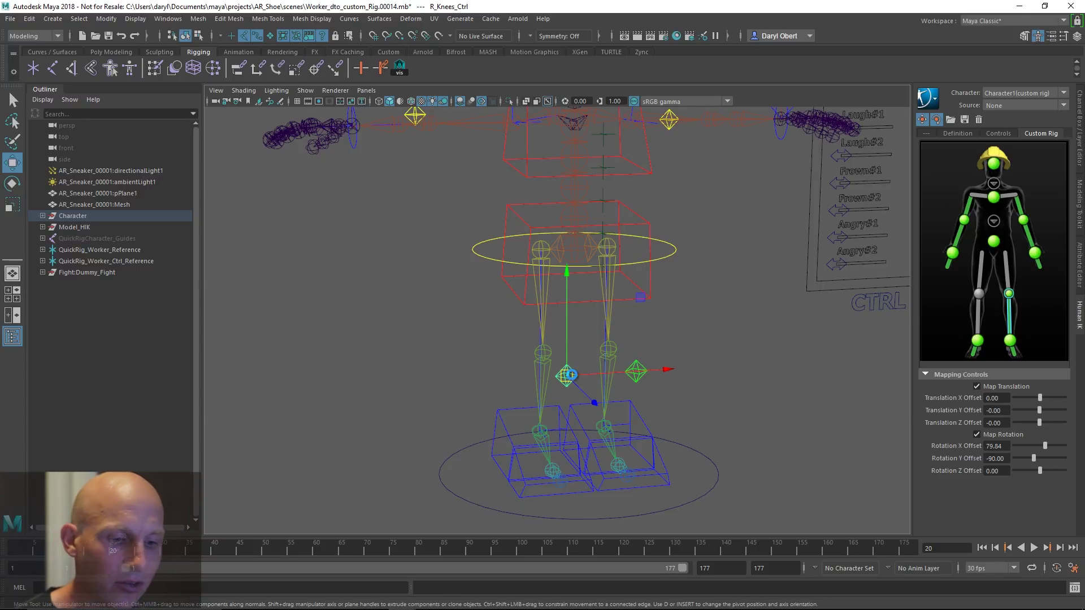
{"action": "key", "text": "ctrl+g"}
{"action": "key", "text": "d"}
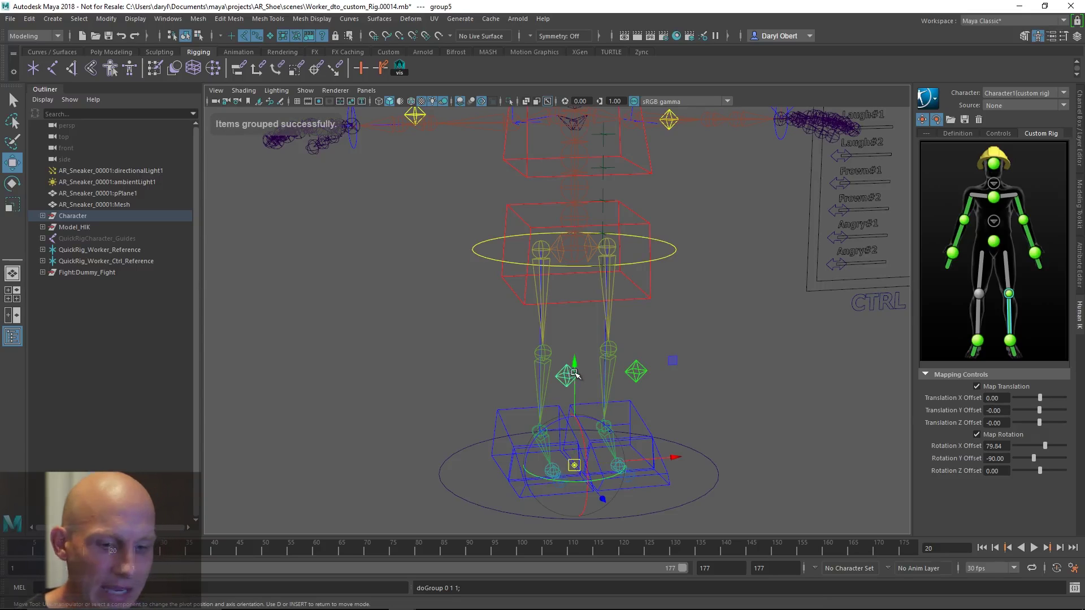
{"action": "key", "text": "v"}
{"action": "middle_click_drag", "start_coordinate": [542, 361], "coordinate": [543, 355]}
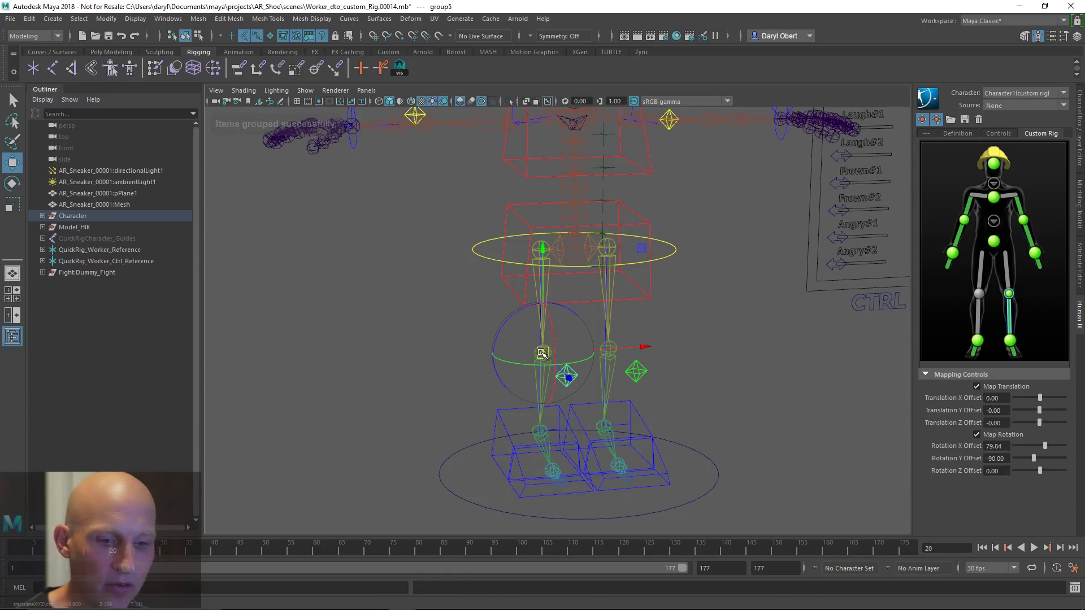
{"action": "right_click", "coordinate": [980, 300]}
{"action": "left_click", "coordinate": [1005, 304]}
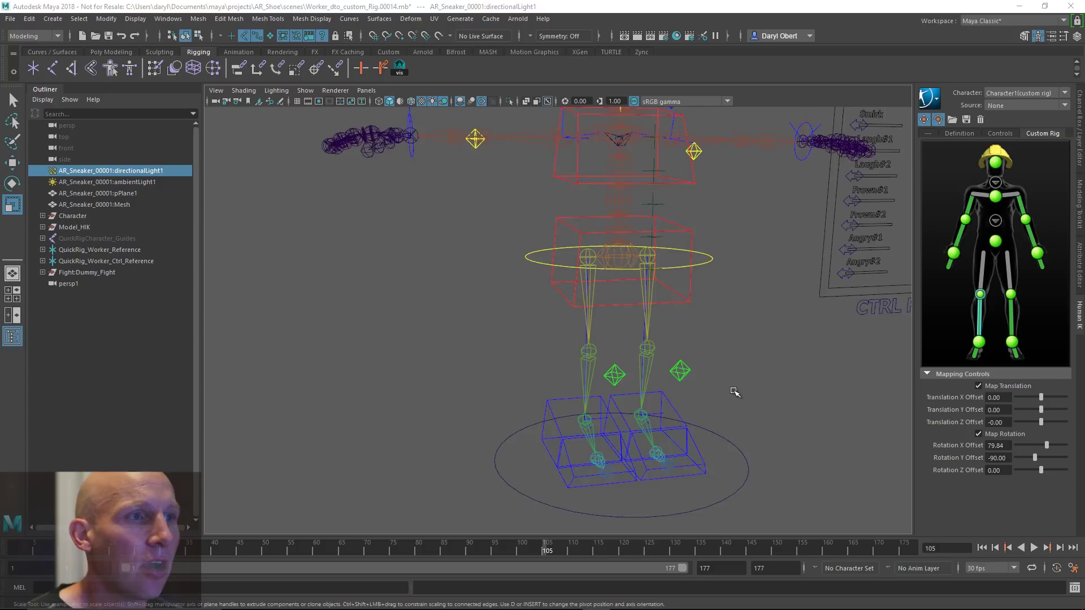
- Turn on the display of polygons in the viewport
{"action": "scroll", "coordinate": [734, 391], "scroll_direction": "down", "scroll_amount": 2}
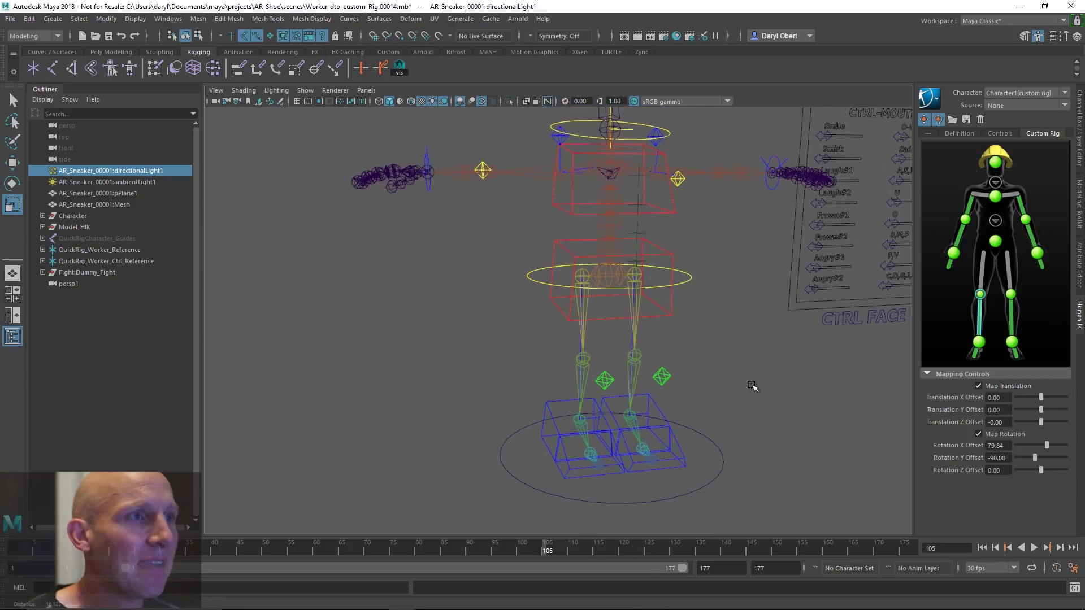
{"action": "left_click", "coordinate": [305, 90]}
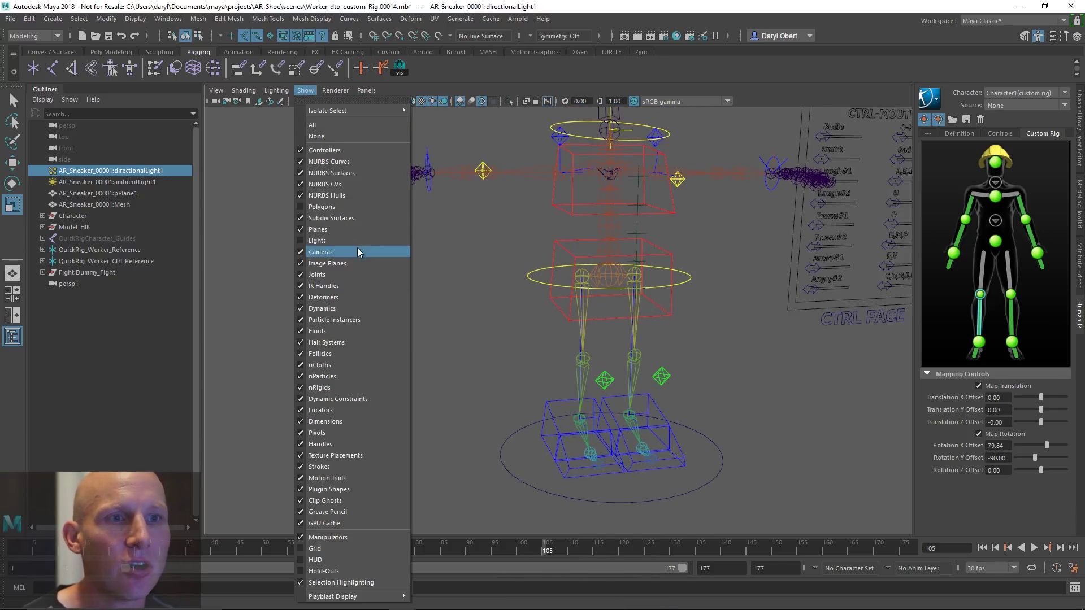
{"action": "left_click", "coordinate": [348, 208]}
{"action": "middle_click_drag", "start_coordinate": [692, 284], "coordinate": [610, 308], "text": "alt"}
{"action": "scroll", "coordinate": [610, 308], "scroll_direction": "down", "scroll_amount": 7}
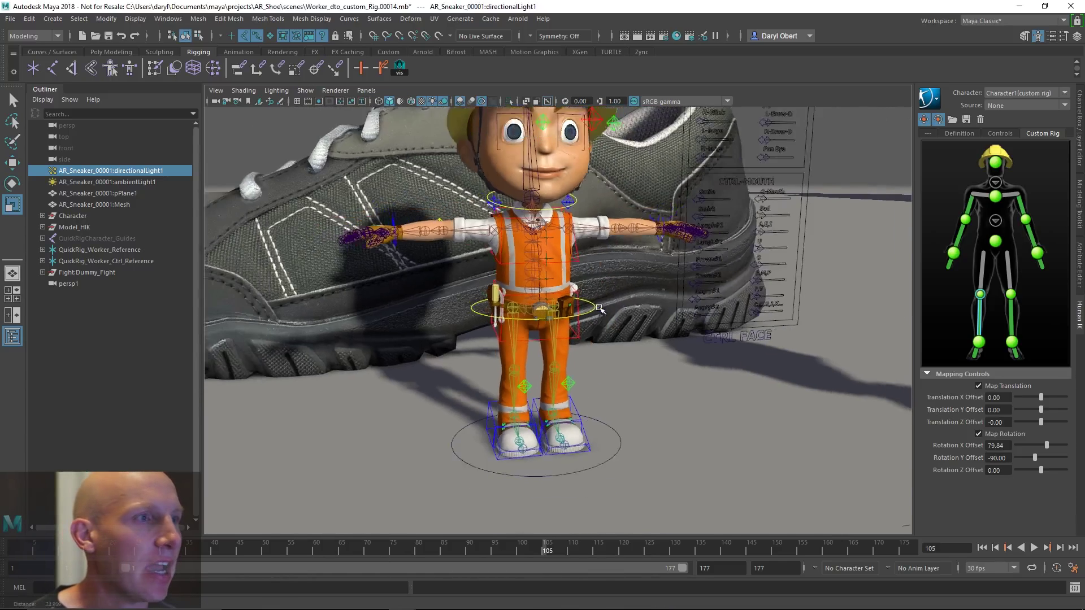
{"action": "middle_click_drag", "start_coordinate": [690, 313], "coordinate": [608, 318], "text": "alt"}
{"action": "scroll", "coordinate": [606, 321], "scroll_direction": "down", "scroll_amount": 1}
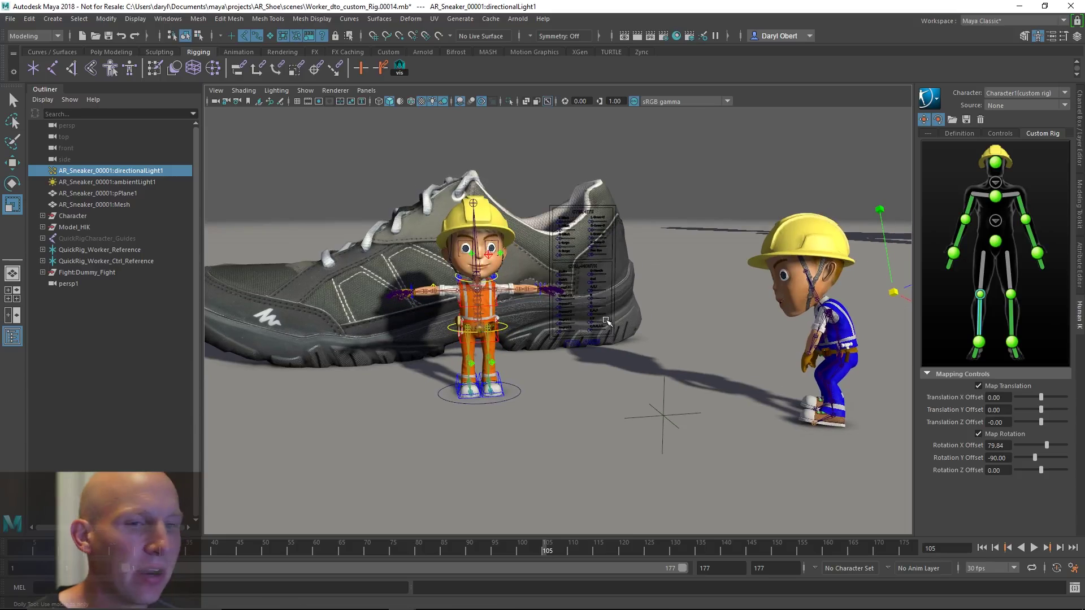
- Go to frame 24 and set the custom rig character's source to Dummy_Fight
{"action": "left_click_drag", "start_coordinate": [164, 548], "coordinate": [133, 548]}
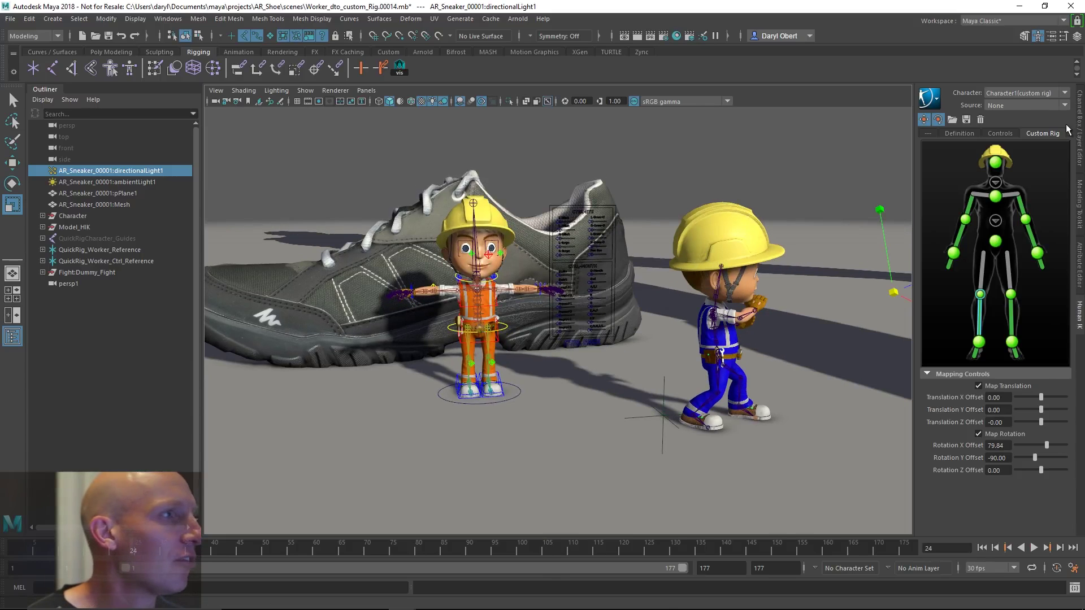
{"action": "left_click", "coordinate": [1000, 105]}
{"action": "left_click", "coordinate": [1019, 131]}
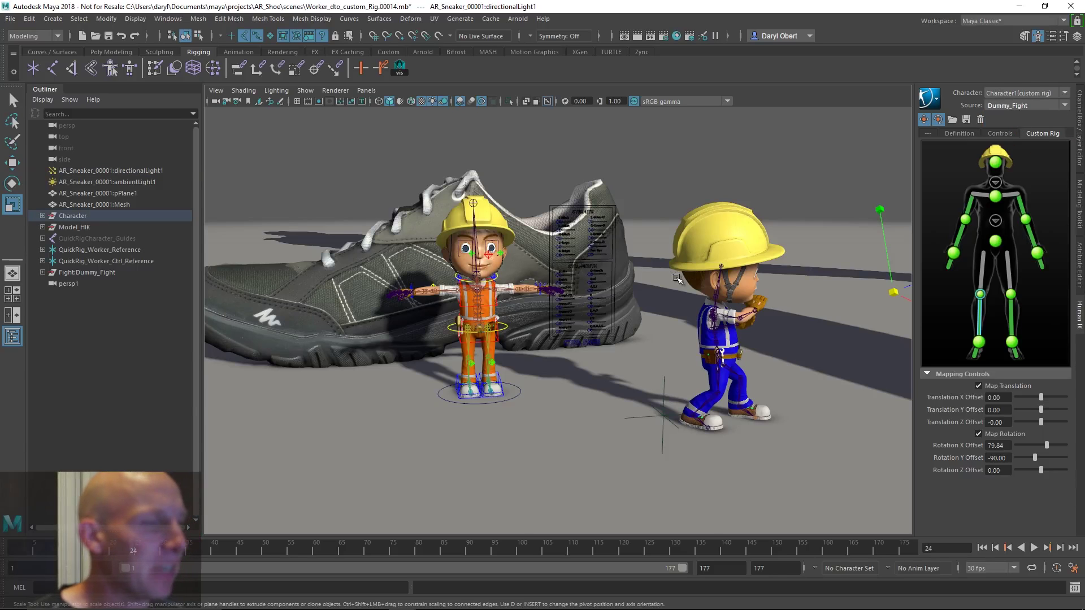
- Play the retargeted fight motion on the worker and stop it at frame 61
{"action": "middle_click_drag", "start_coordinate": [883, 178], "coordinate": [747, 169], "text": "alt"}
{"action": "scroll", "coordinate": [747, 168], "scroll_direction": "up", "scroll_amount": 3}
{"action": "left_click", "coordinate": [752, 193]}
{"action": "mouse_move", "coordinate": [698, 252]}
{"action": "left_mouse_down", "text": "alt"}
{"action": "mouse_move", "coordinate": [707, 246]}
{"action": "mouse_move", "coordinate": [687, 243]}
{"action": "left_mouse_up", "text": "alt"}
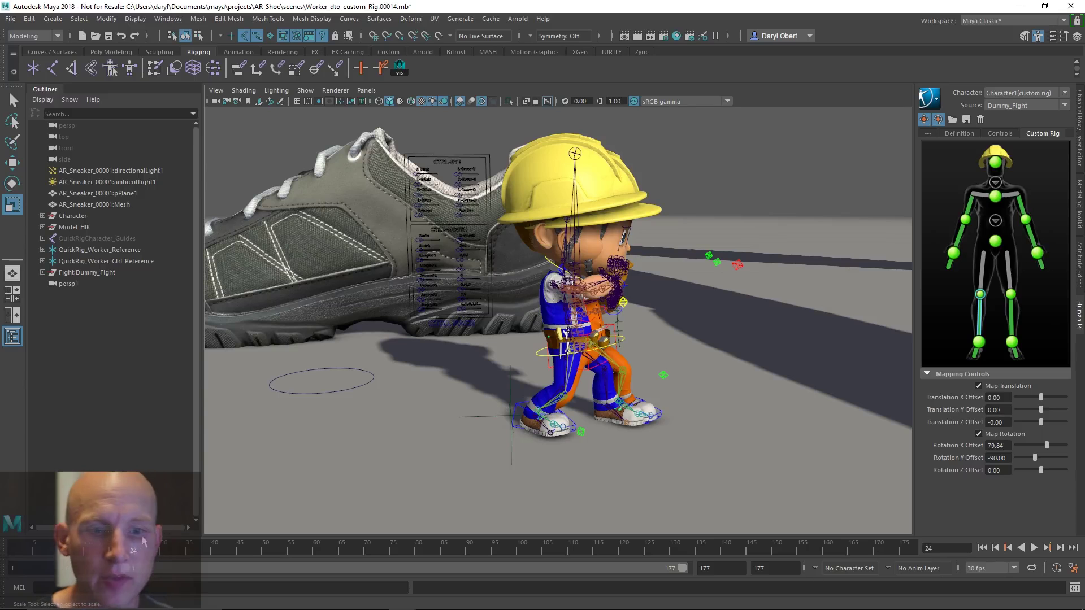
{"action": "key", "text": "alt+v"}
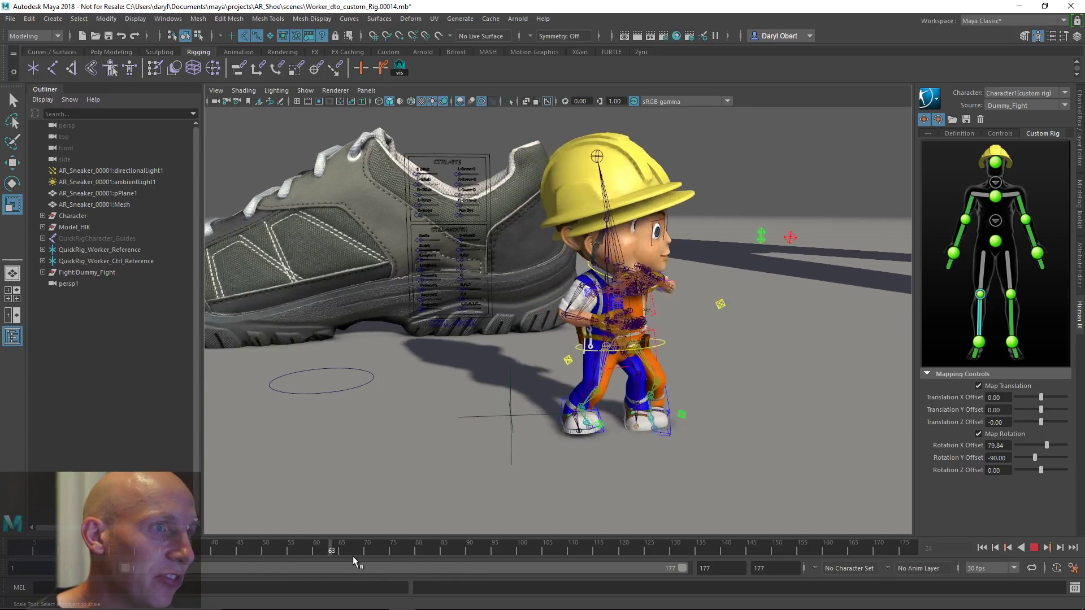
{"action": "left_click", "coordinate": [320, 548]}
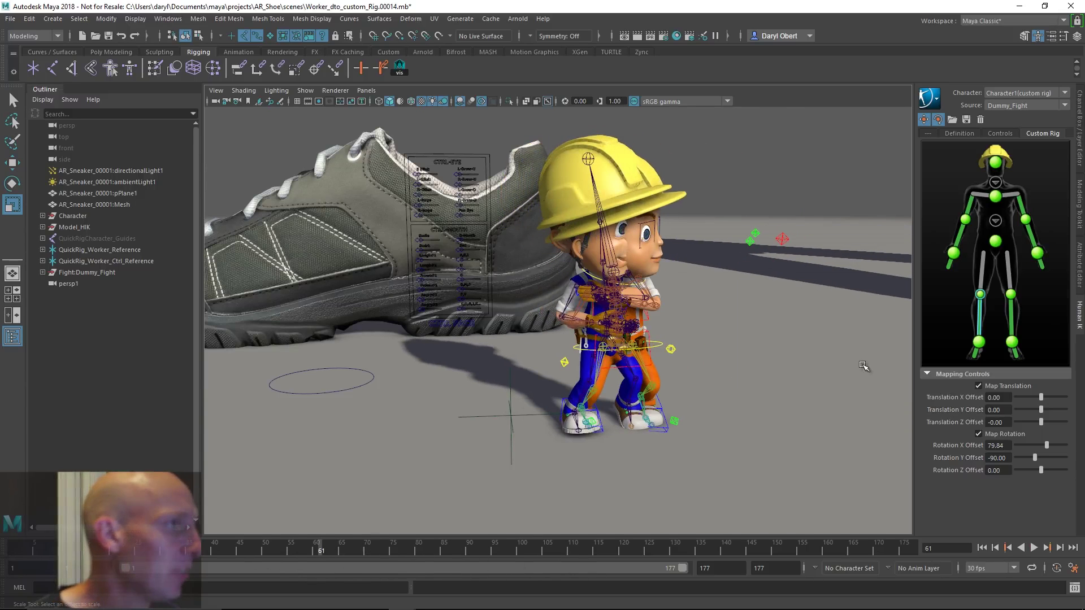
- Hide the HIK_QuickRig display layer so only the custom-rigged worker is displayed
{"action": "left_click", "coordinate": [1079, 129]}
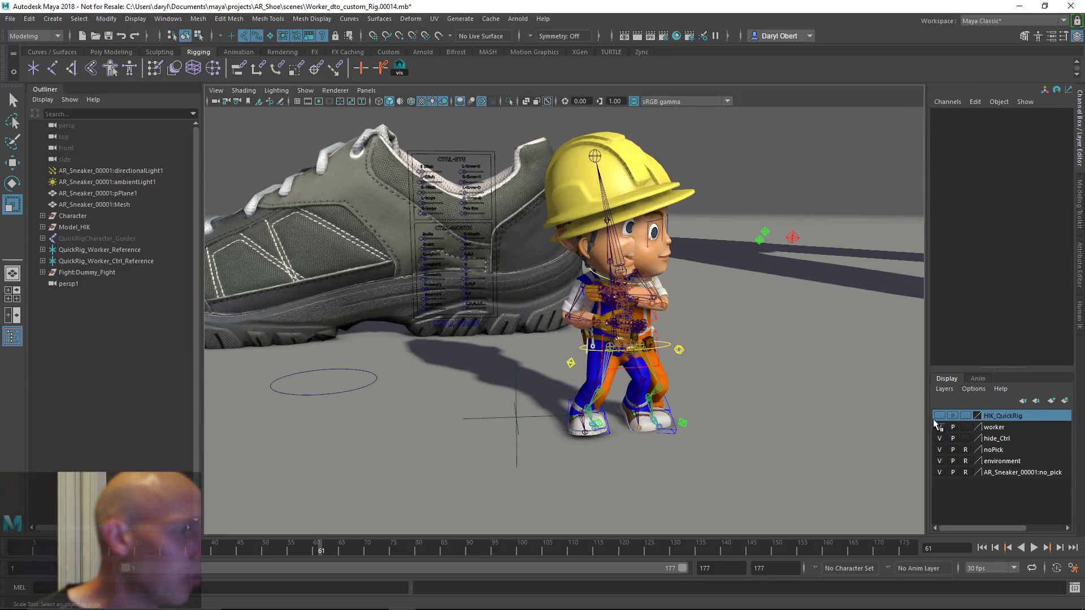
{"action": "left_click", "coordinate": [939, 416]}
{"action": "left_click", "coordinate": [940, 416]}
{"action": "left_click", "coordinate": [939, 416]}
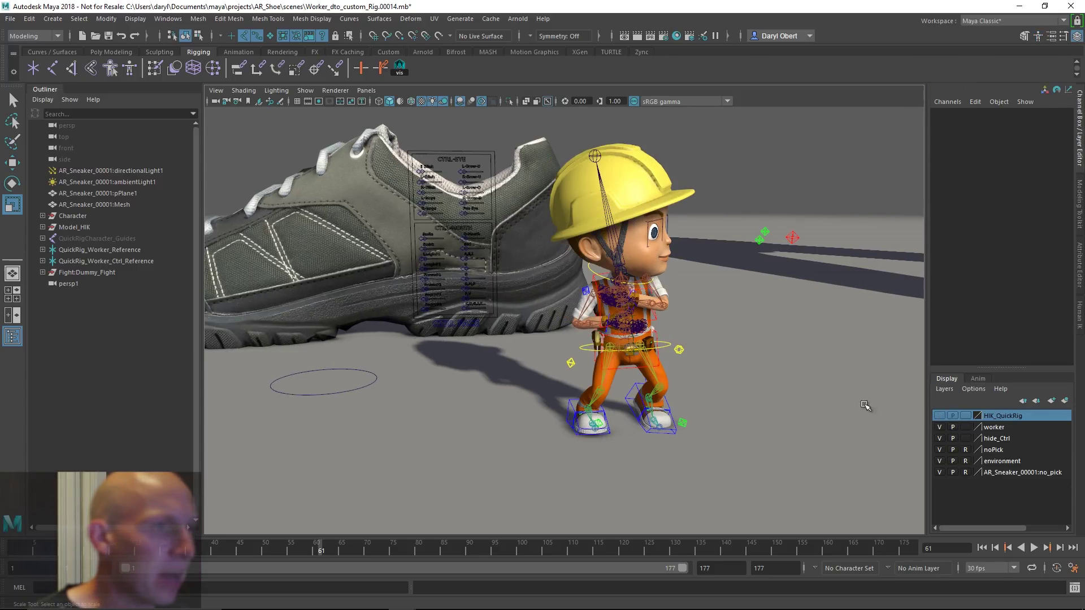
- Select the worker's L_Clavicle joint, play the motion to check the arms, and stop at frame 66
{"action": "middle_click_drag", "start_coordinate": [582, 395], "coordinate": [506, 385], "text": "alt"}
{"action": "left_click_drag", "start_coordinate": [502, 382], "coordinate": [452, 380], "text": "alt"}
{"action": "right_click_drag", "start_coordinate": [452, 379], "coordinate": [607, 196], "text": "alt"}
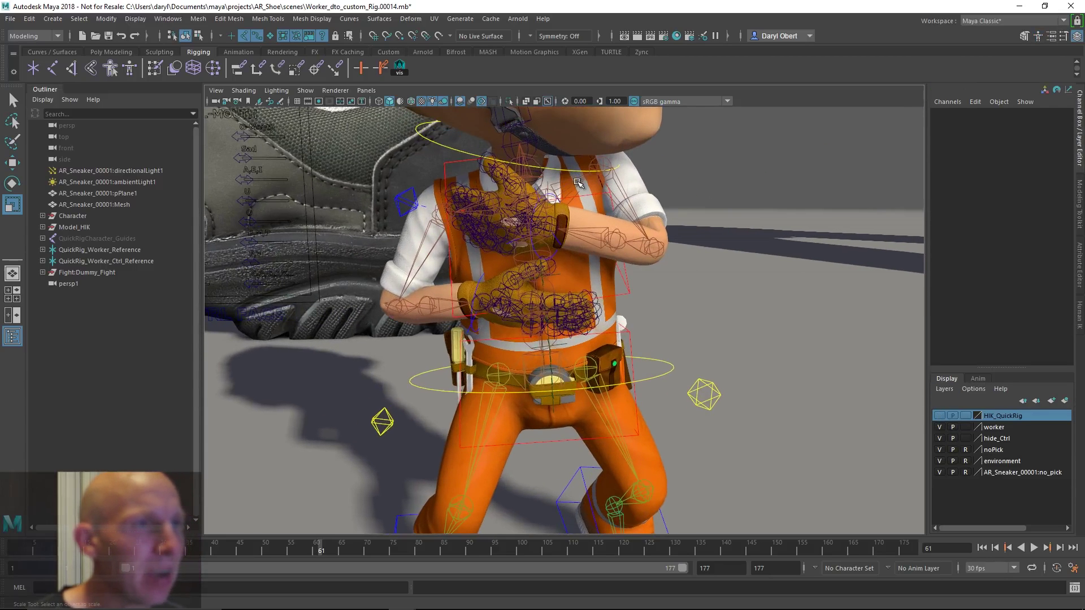
{"action": "left_click", "coordinate": [576, 179]}
{"action": "scroll", "coordinate": [725, 218], "scroll_direction": "down", "scroll_amount": 4}
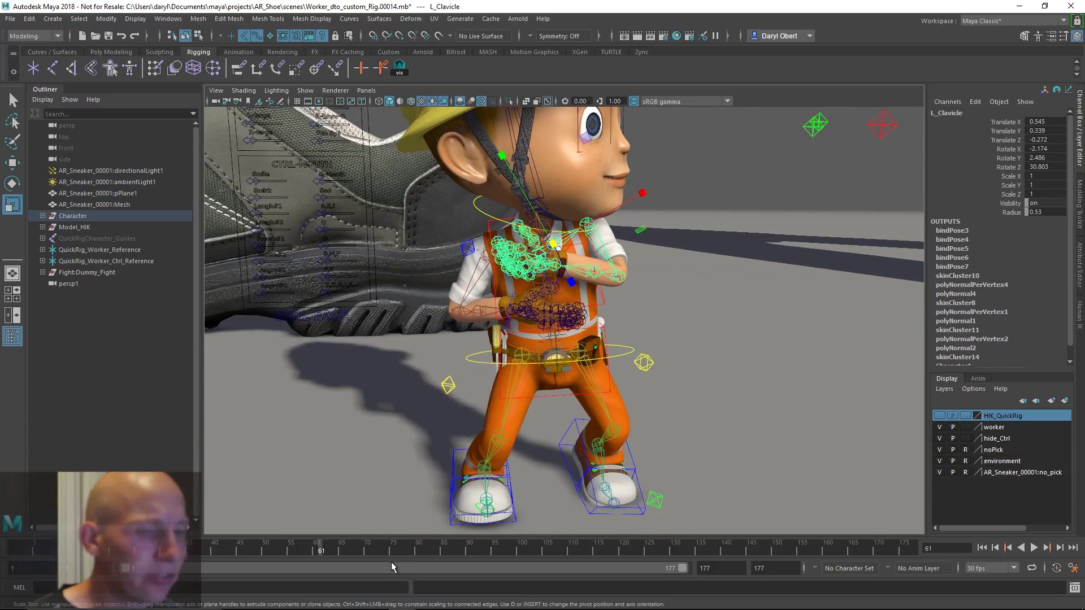
{"action": "key", "text": "alt+v"}
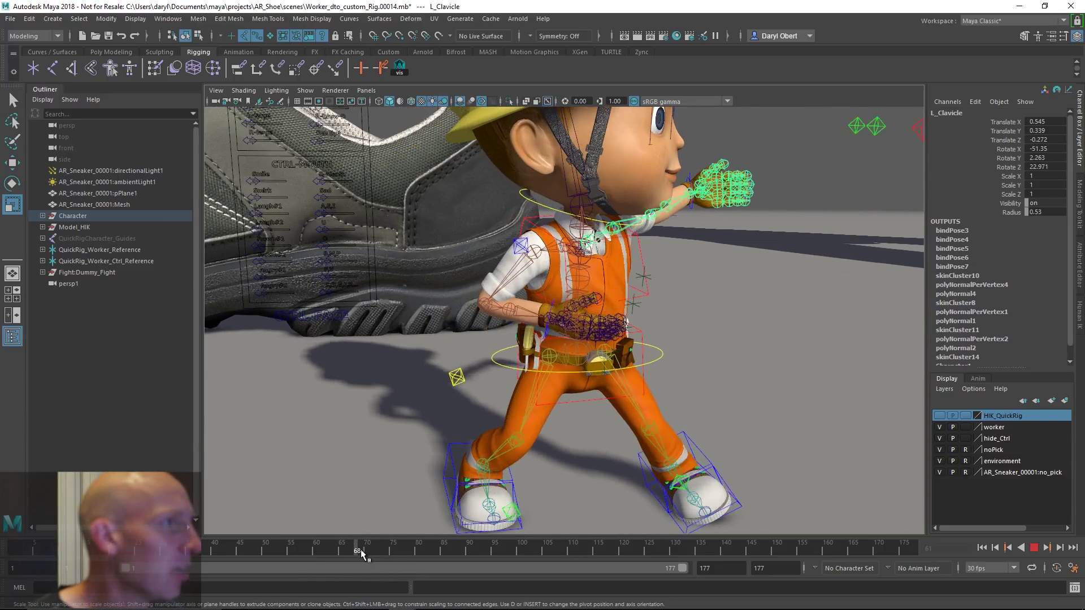
{"action": "left_click_drag", "start_coordinate": [384, 552], "coordinate": [346, 551]}
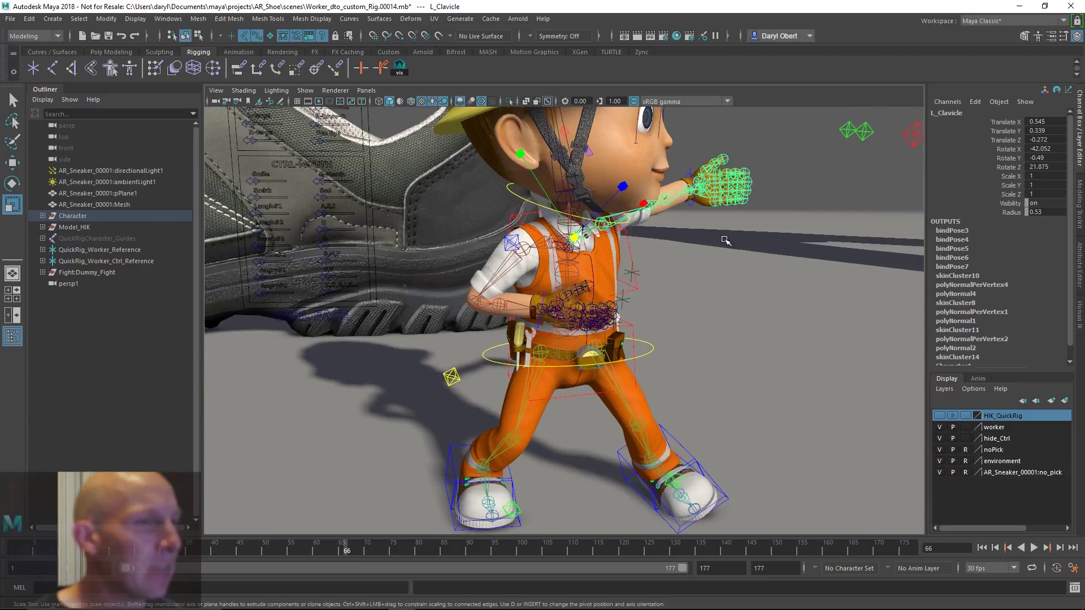
- Select R_Should_Ctrl to examine the right shoulder, and scrub the fight motion to frame 79
{"action": "left_click_drag", "start_coordinate": [711, 237], "coordinate": [453, 260], "text": "alt"}
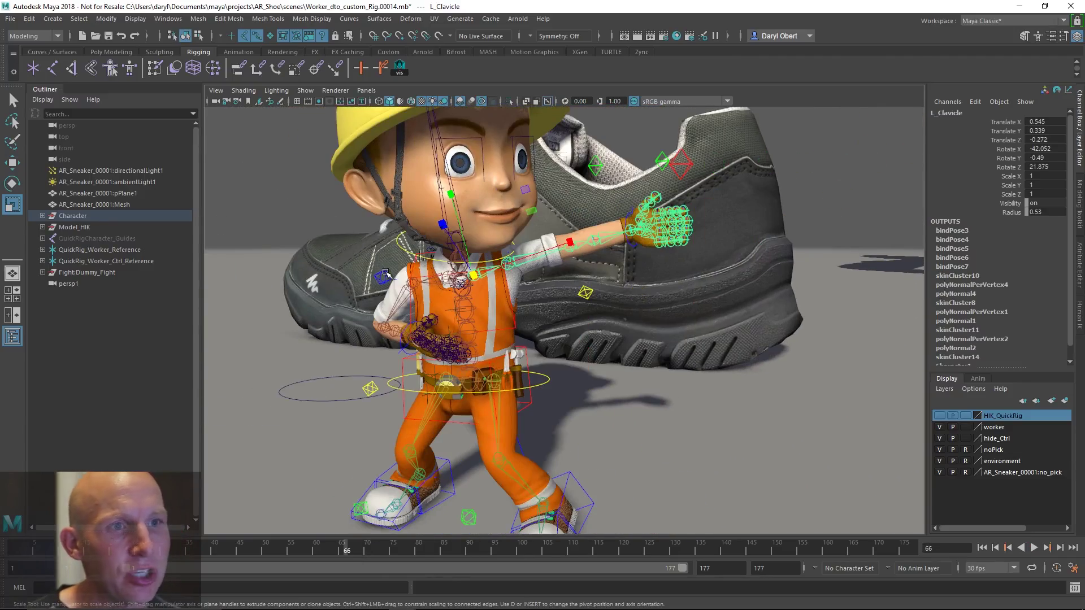
{"action": "left_click", "coordinate": [384, 275]}
{"action": "key", "text": "w"}
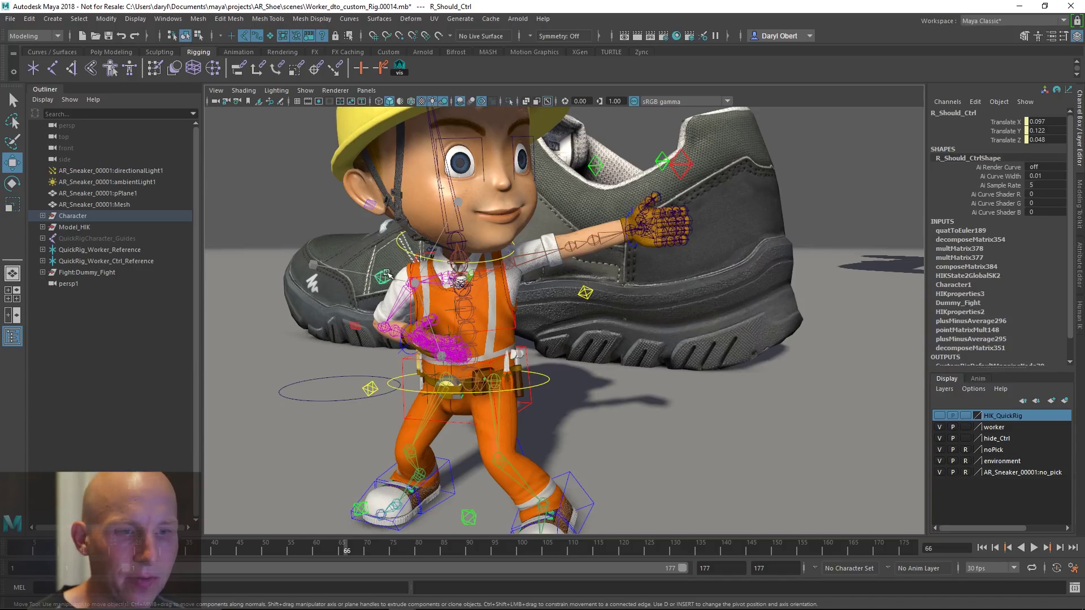
{"action": "left_click_drag", "start_coordinate": [692, 277], "coordinate": [345, 488], "text": "alt"}
{"action": "left_click_drag", "start_coordinate": [346, 549], "coordinate": [413, 550]}
{"action": "right_click_drag", "start_coordinate": [484, 488], "coordinate": [472, 365], "text": "alt"}
- Select the worker's master control All and scale it up uniformly to about 4.69
{"action": "left_click", "coordinate": [396, 385]}
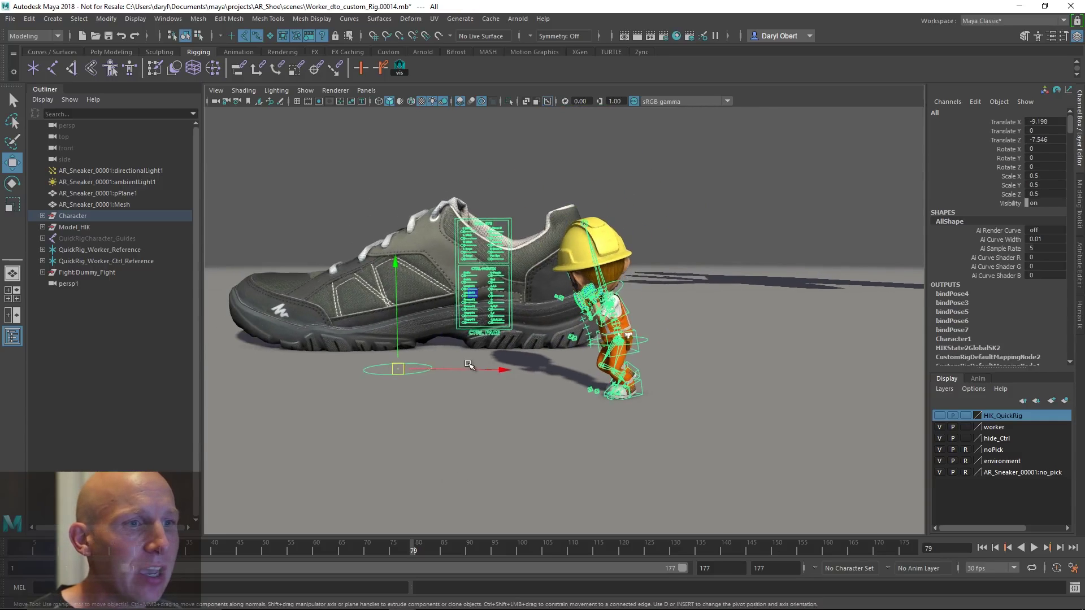
{"action": "middle_click_drag", "start_coordinate": [472, 366], "coordinate": [438, 383], "text": "alt"}
{"action": "key", "text": "e"}
{"action": "key", "text": "r"}
{"action": "left_click_drag", "start_coordinate": [375, 401], "coordinate": [848, 390]}
{"action": "right_click_drag", "start_coordinate": [836, 387], "coordinate": [564, 334], "text": "alt"}
{"action": "middle_click_drag", "start_coordinate": [564, 333], "coordinate": [380, 353], "text": "alt"}
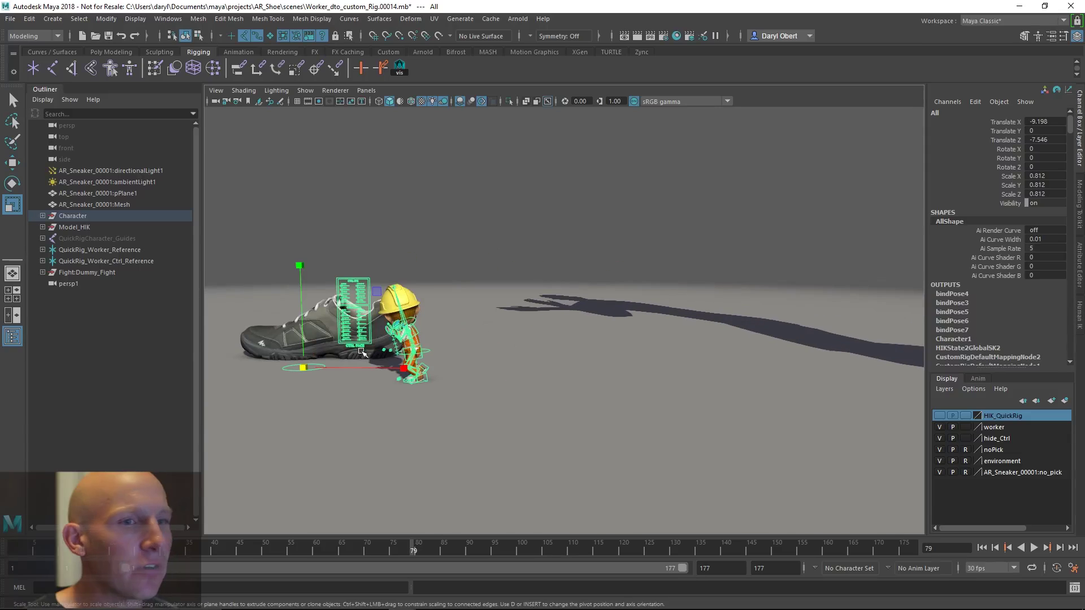
{"action": "left_click_drag", "start_coordinate": [303, 369], "coordinate": [567, 368]}
{"action": "scroll", "coordinate": [568, 368], "scroll_direction": "down", "scroll_amount": 5}
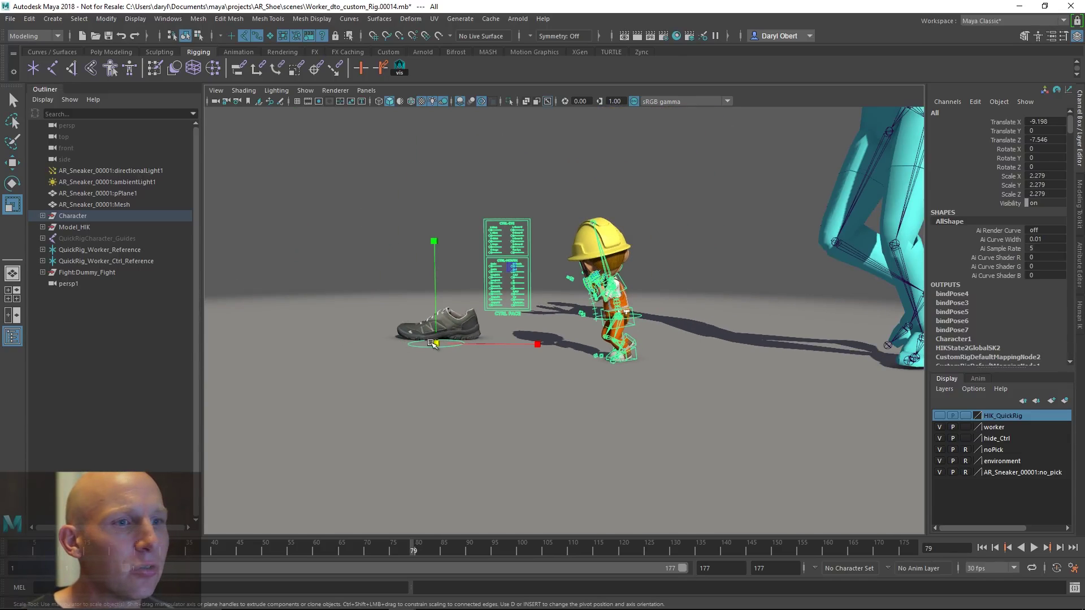
{"action": "left_click_drag", "start_coordinate": [433, 344], "coordinate": [658, 328]}
{"action": "left_click_drag", "start_coordinate": [659, 329], "coordinate": [647, 363], "text": "alt"}
{"action": "right_click_drag", "start_coordinate": [646, 363], "coordinate": [514, 368], "text": "alt"}
{"action": "middle_click_drag", "start_coordinate": [514, 368], "coordinate": [584, 371], "text": "alt"}
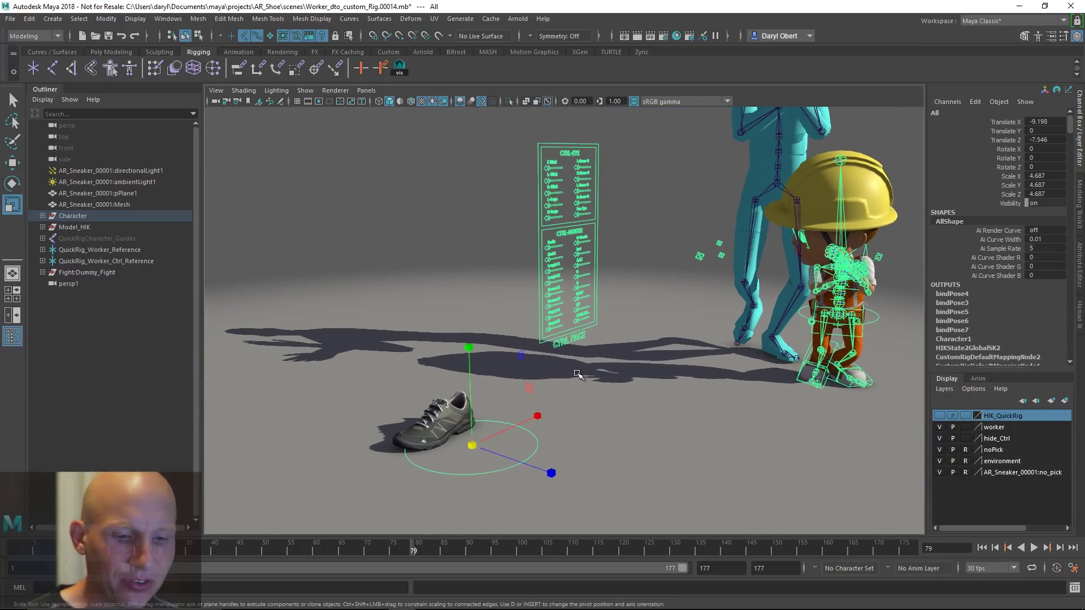
- Move the All control to about -44.19 in Z and scale it uniformly to about 5.54
{"action": "key", "text": "w"}
{"action": "left_click_drag", "start_coordinate": [549, 463], "coordinate": [474, 442]}
{"action": "key", "text": "e"}
{"action": "key", "text": "r"}
{"action": "left_click_drag", "start_coordinate": [404, 421], "coordinate": [555, 412]}
{"action": "middle_click_drag", "start_coordinate": [554, 412], "coordinate": [446, 449], "text": "alt"}
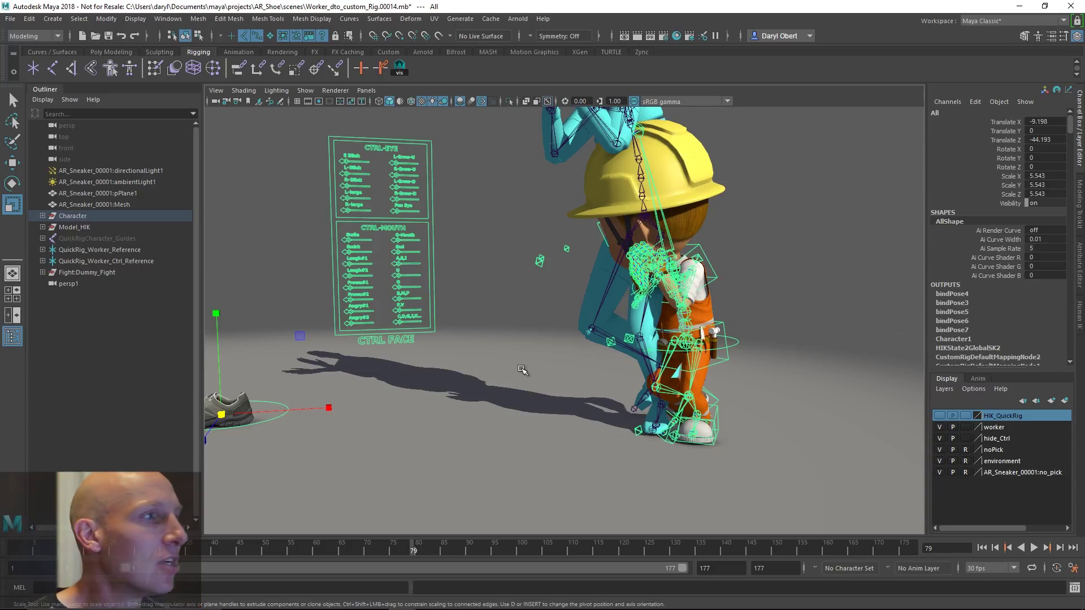
- Set the All control's Scale X, Y and Z to 8, and reopen the HumanIK custom rig mapping
{"action": "left_click_drag", "start_coordinate": [1039, 177], "coordinate": [1044, 194]}
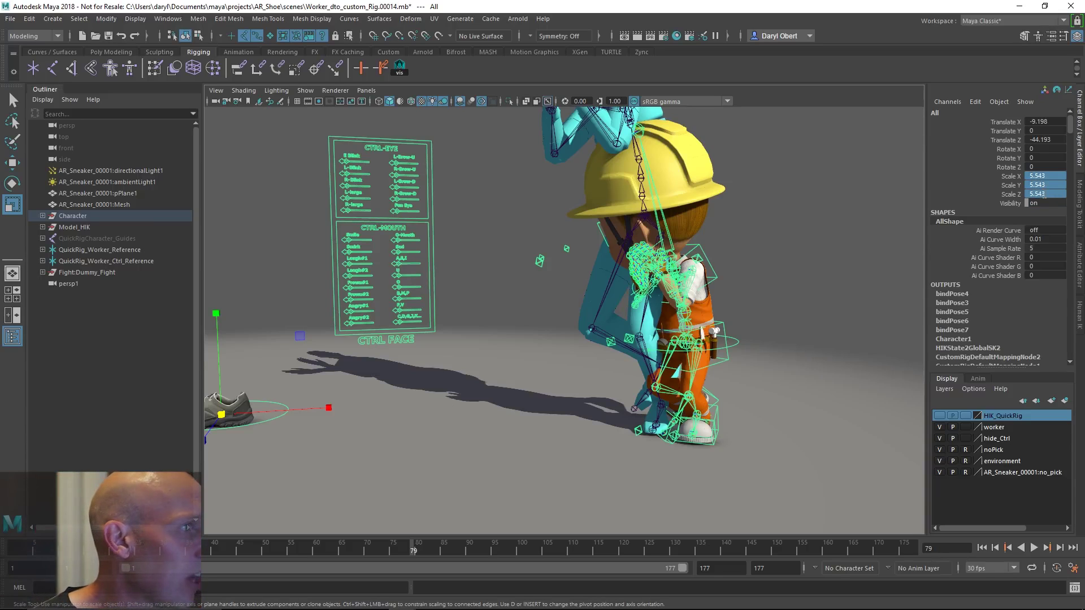
{"action": "type", "text": "8"}
{"action": "key", "text": "Return"}
{"action": "right_click_drag", "start_coordinate": [583, 287], "coordinate": [561, 309], "text": "alt"}
{"action": "key", "text": "w"}
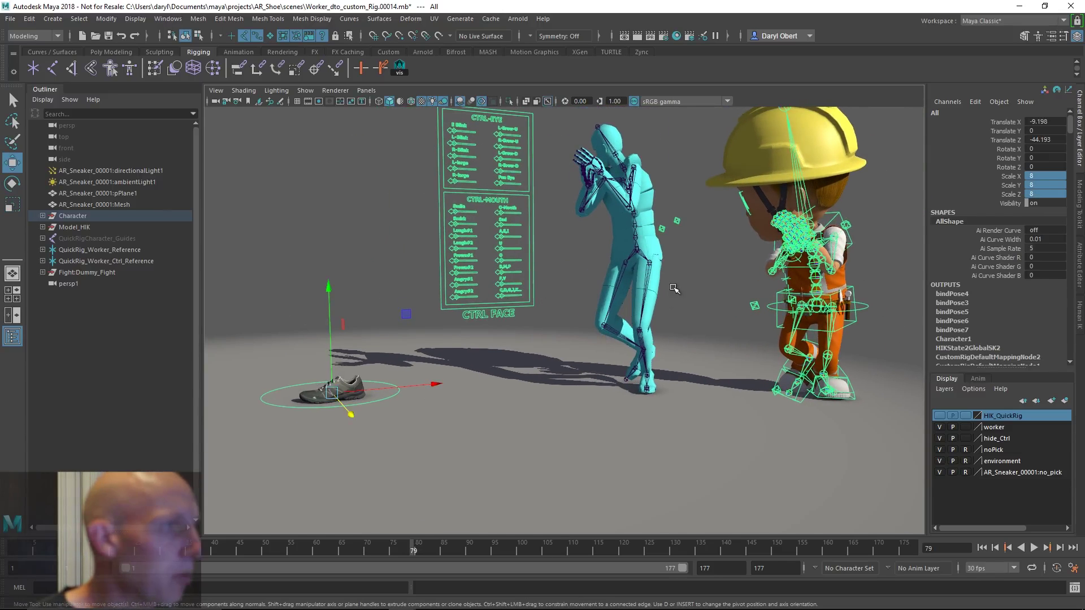
{"action": "left_click_drag", "start_coordinate": [674, 289], "coordinate": [738, 209], "text": "alt"}
{"action": "left_click", "coordinate": [1078, 331]}
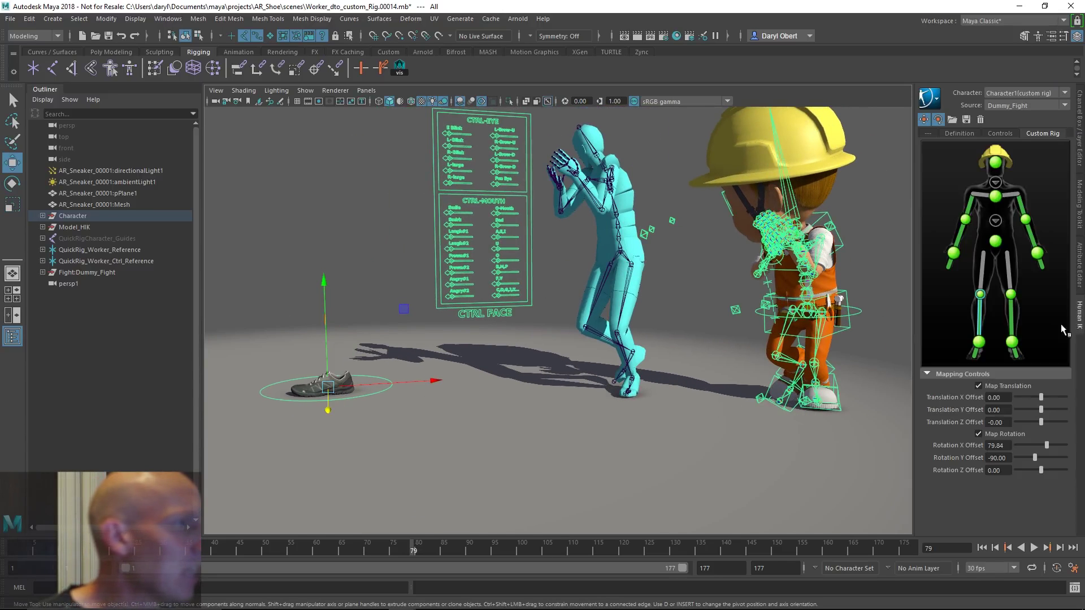
{"action": "left_click", "coordinate": [928, 97]}
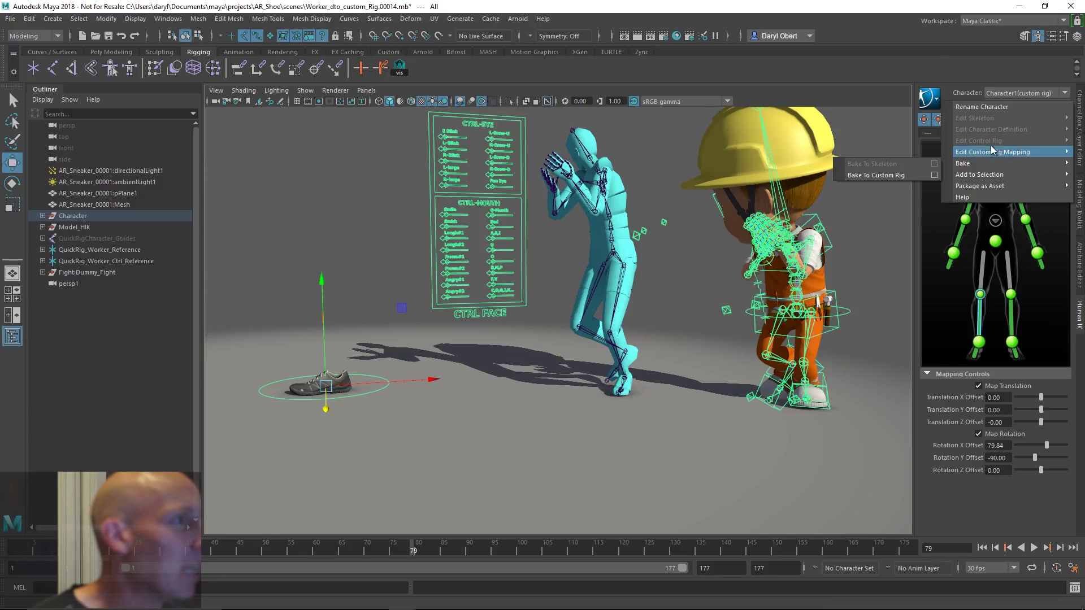
{"action": "mouse_move", "coordinate": [989, 152]}
{"action": "left_click", "coordinate": [928, 68]}
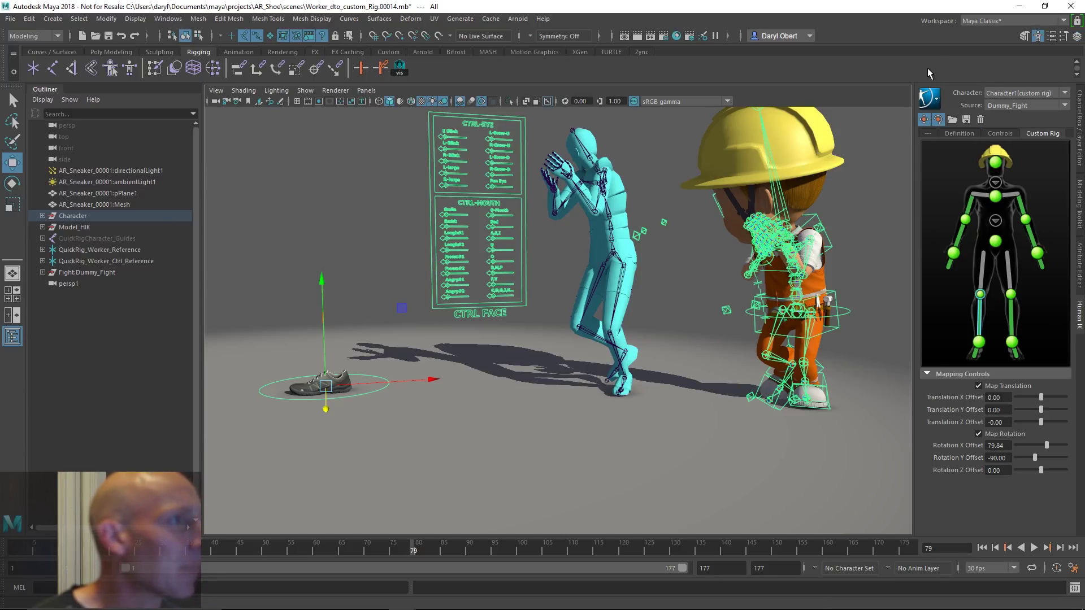
- Open the HumanIK properties of Character1 from its definition and turn on Foot Floor Contact for the feet
{"action": "left_click", "coordinate": [959, 132]}
{"action": "left_click", "coordinate": [929, 97]}
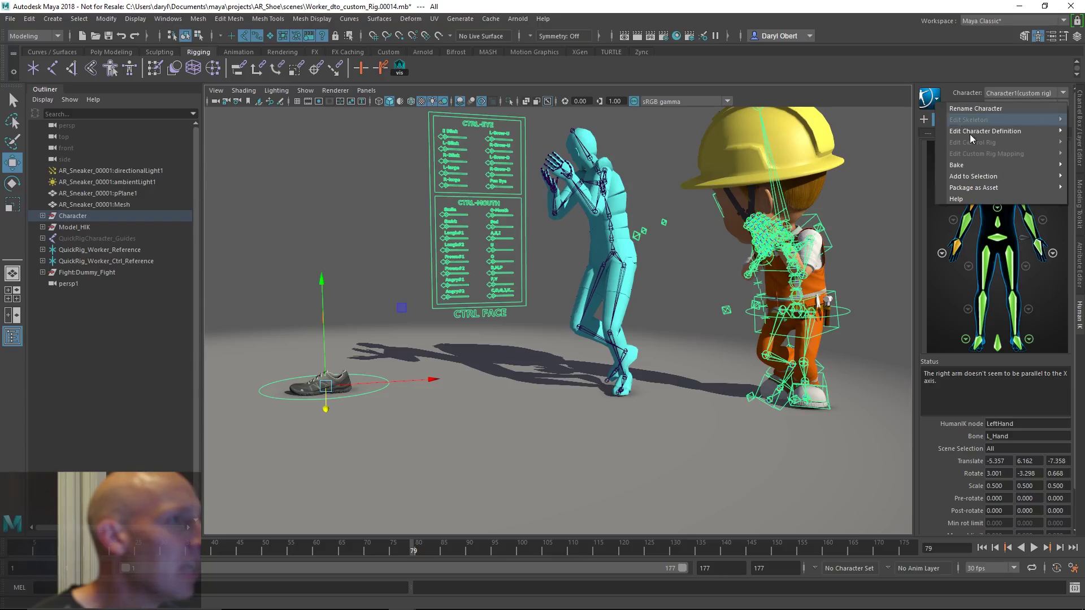
{"action": "mouse_move", "coordinate": [966, 131]}
{"action": "left_click", "coordinate": [867, 149]}
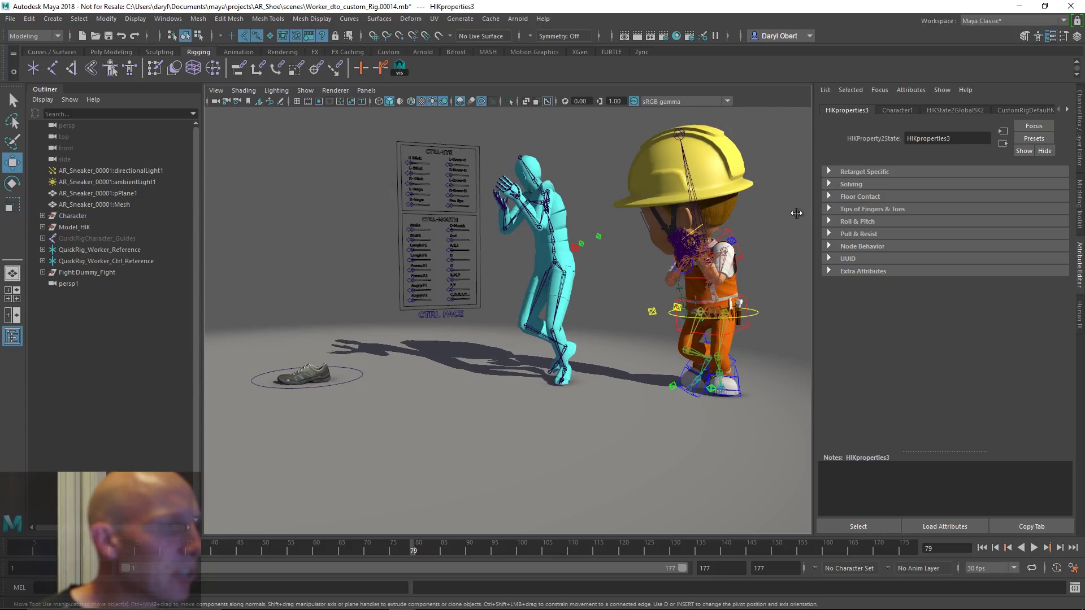
{"action": "left_click", "coordinate": [829, 198]}
{"action": "left_click", "coordinate": [830, 210]}
{"action": "left_click", "coordinate": [925, 222]}
{"action": "left_click", "coordinate": [926, 244]}
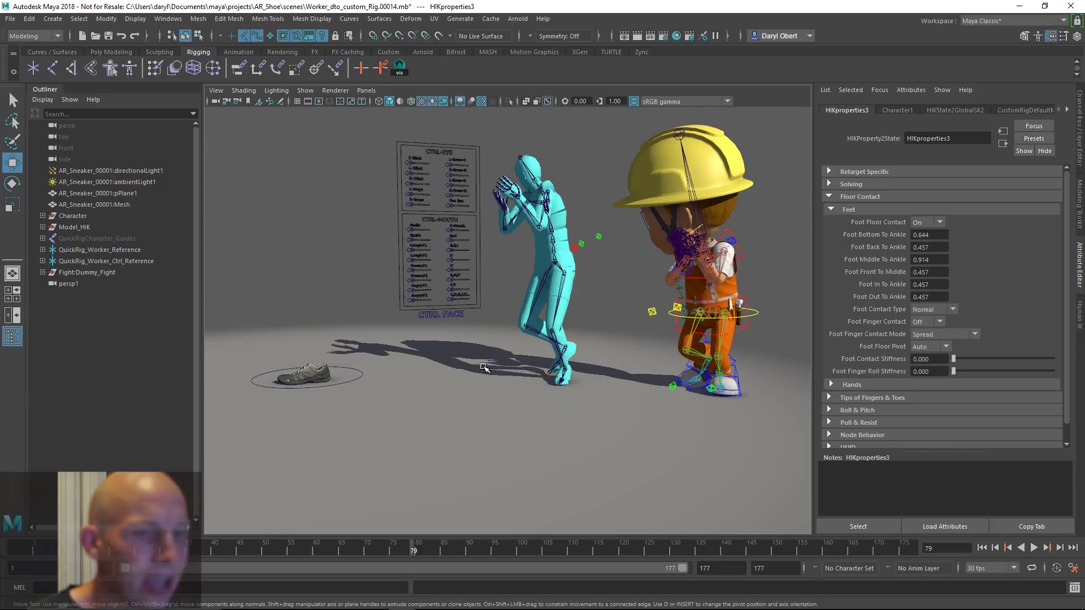
- Select the All control and shift it vertically to test how the worker's feet keep contact with the floor
{"action": "left_click_drag", "start_coordinate": [493, 367], "coordinate": [432, 369], "text": "alt"}
{"action": "left_click", "coordinate": [364, 369]}
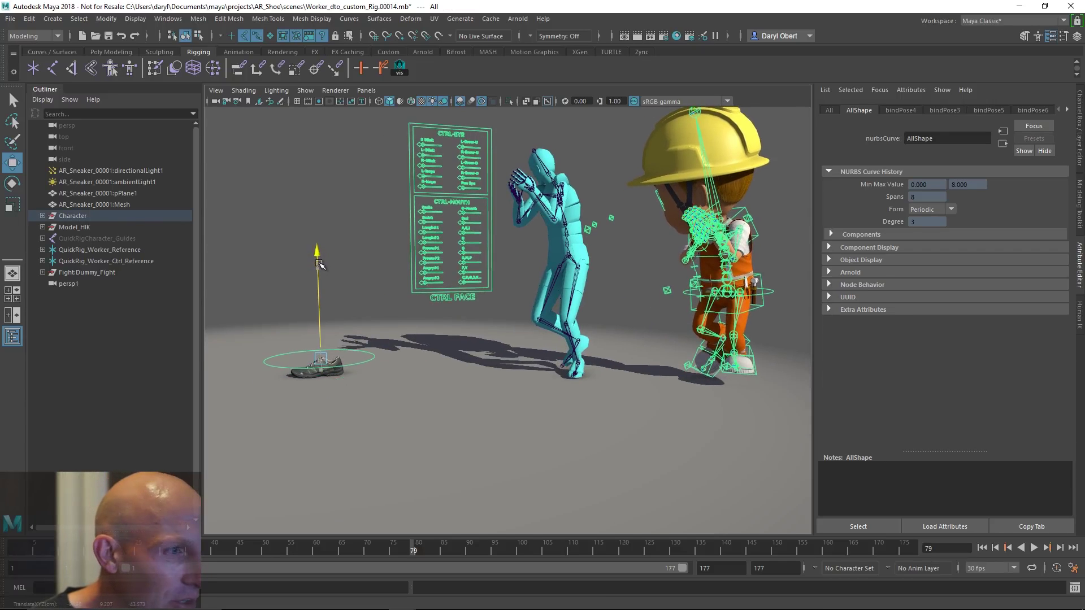
{"action": "left_click_drag", "start_coordinate": [319, 269], "coordinate": [265, 269], "text": "alt"}
{"action": "right_click_drag", "start_coordinate": [265, 269], "coordinate": [531, 306], "text": "alt"}
{"action": "middle_click_drag", "start_coordinate": [531, 305], "coordinate": [336, 303], "text": "alt"}
{"action": "middle_click_drag", "start_coordinate": [702, 252], "coordinate": [682, 254]}
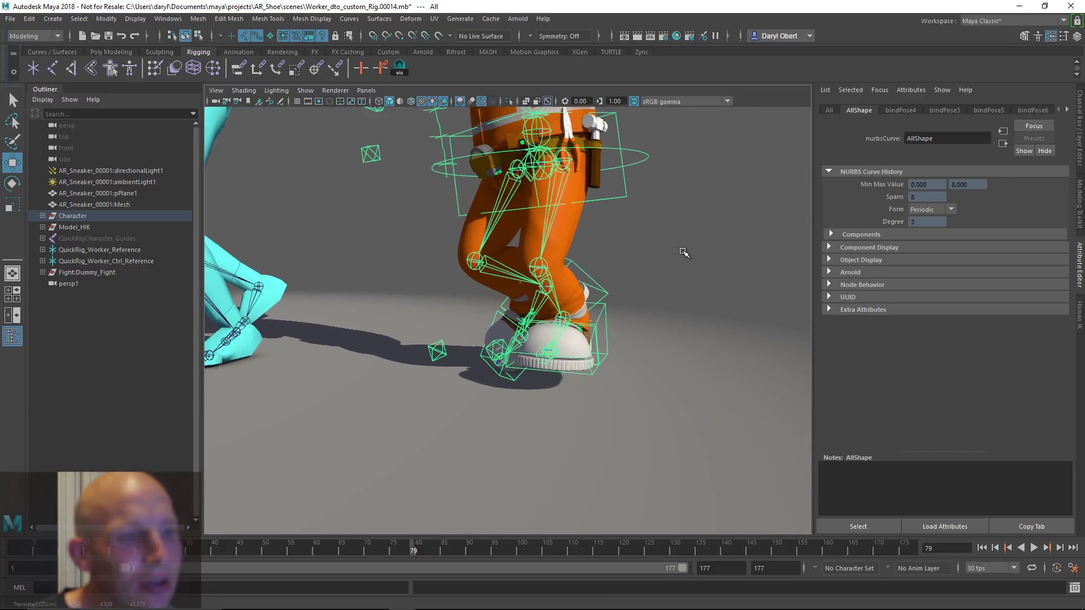
{"action": "middle_click_drag", "start_coordinate": [676, 269], "coordinate": [661, 271]}
{"action": "left_click_drag", "start_coordinate": [526, 207], "coordinate": [611, 229], "text": "alt"}
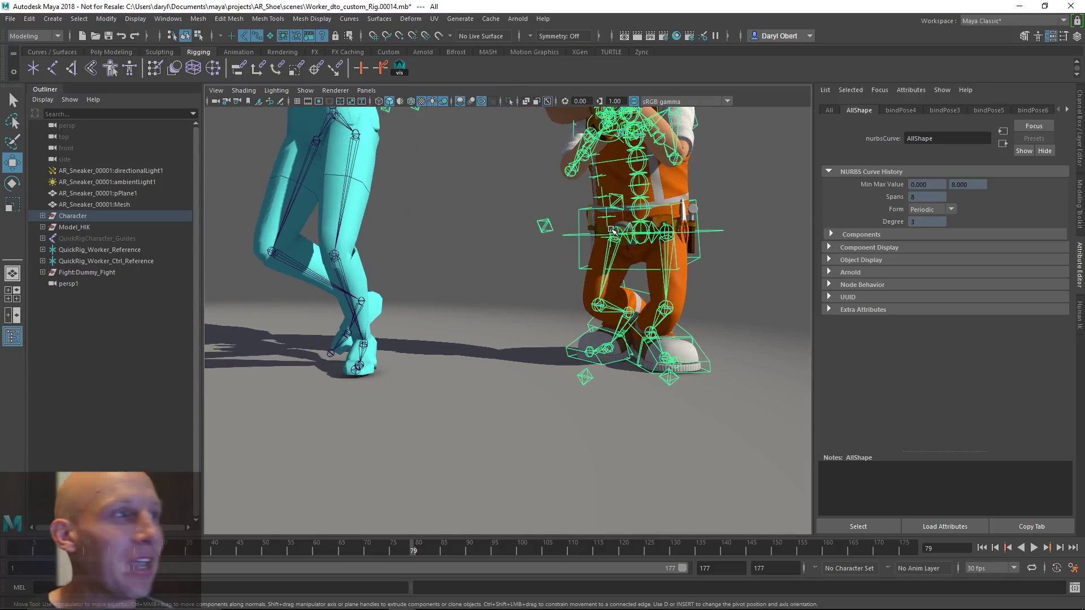
- Return to the HIKproperties3 attributes and set Match Source to On in the retarget settings
{"action": "left_click", "coordinate": [880, 91]}
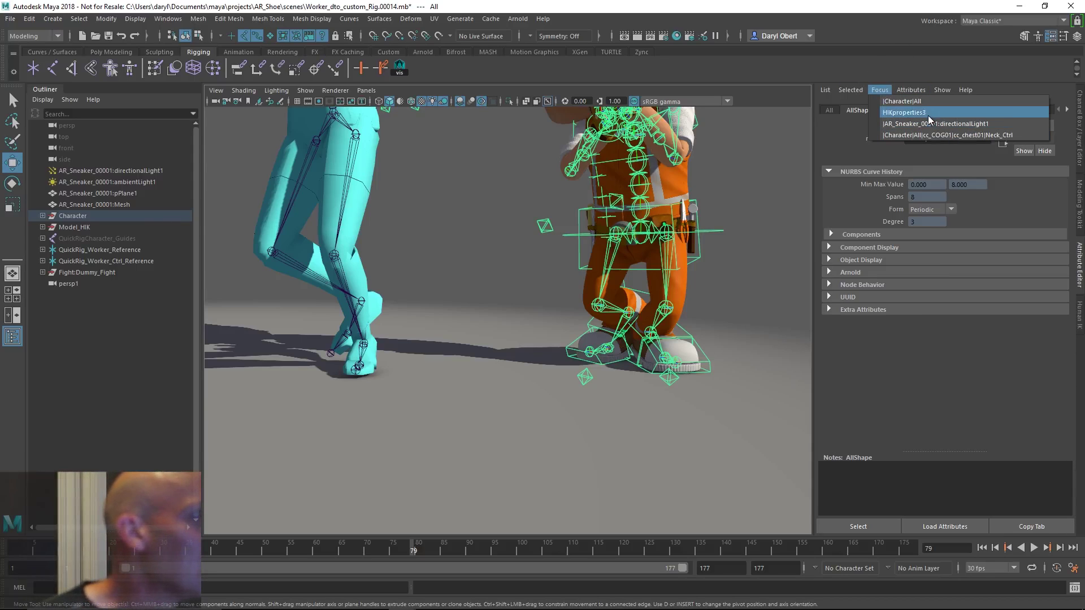
{"action": "left_click", "coordinate": [930, 120]}
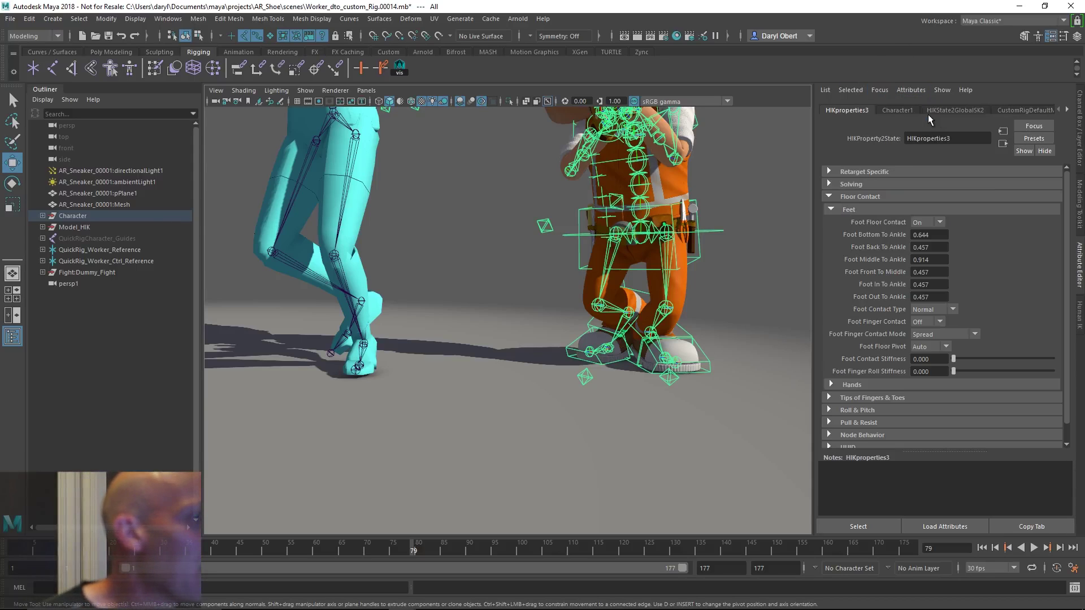
{"action": "left_click", "coordinate": [831, 172]}
{"action": "left_click", "coordinate": [929, 187]}
{"action": "left_click", "coordinate": [937, 207]}
{"action": "middle_click_drag", "start_coordinate": [478, 307], "coordinate": [570, 349], "text": "alt"}
{"action": "right_click_drag", "start_coordinate": [570, 350], "coordinate": [469, 356], "text": "alt"}
{"action": "left_click_drag", "start_coordinate": [469, 356], "coordinate": [491, 395], "text": "alt"}
{"action": "right_click_drag", "start_coordinate": [491, 395], "coordinate": [459, 407], "text": "alt"}
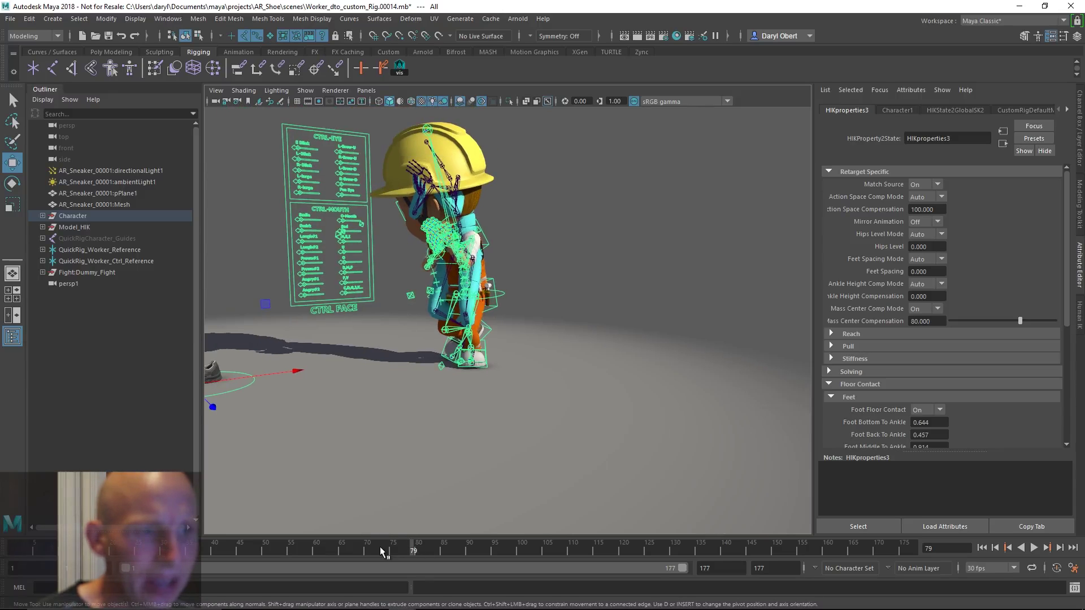
- Scrub the fight motion to frame 69 and compare the worker's limbs and feet with the overlapping source dummy
{"action": "left_click_drag", "start_coordinate": [380, 552], "coordinate": [362, 552]}
{"action": "scroll", "coordinate": [388, 460], "scroll_direction": "up", "scroll_amount": 3}
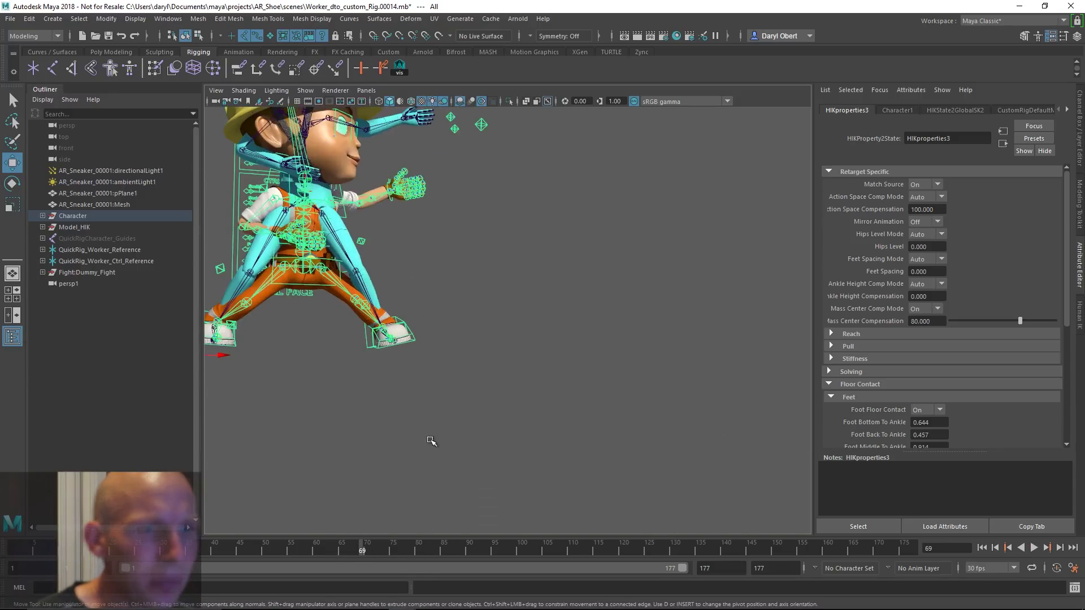
{"action": "middle_click_drag", "start_coordinate": [431, 441], "coordinate": [536, 469], "text": "alt"}
{"action": "right_click_drag", "start_coordinate": [535, 469], "coordinate": [642, 463], "text": "alt"}
{"action": "left_click_drag", "start_coordinate": [547, 455], "coordinate": [510, 384], "text": "alt"}
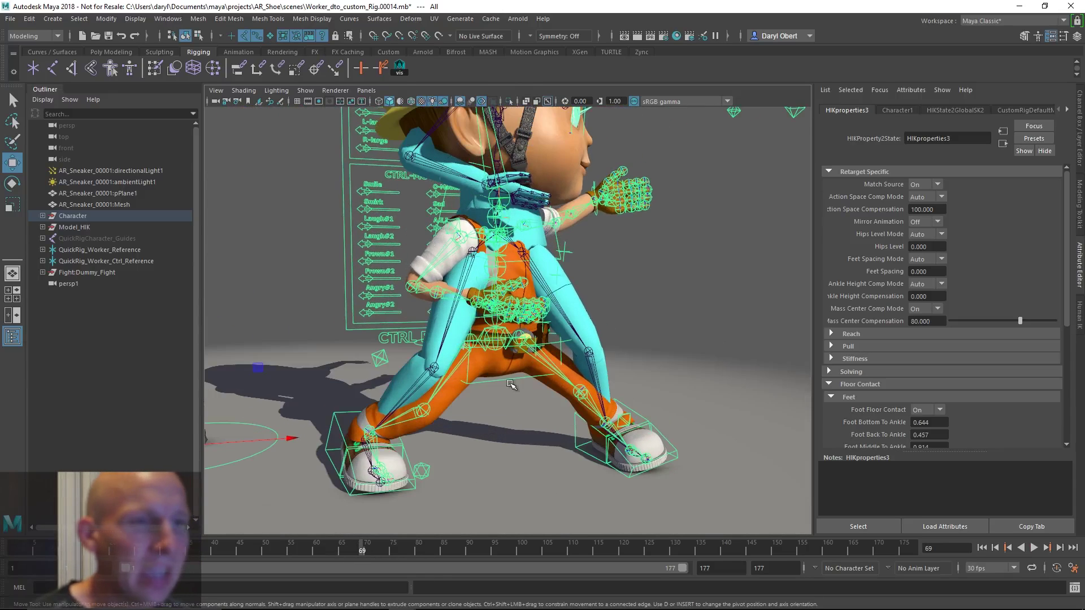
{"action": "middle_click_drag", "start_coordinate": [503, 387], "coordinate": [487, 408], "text": "alt"}
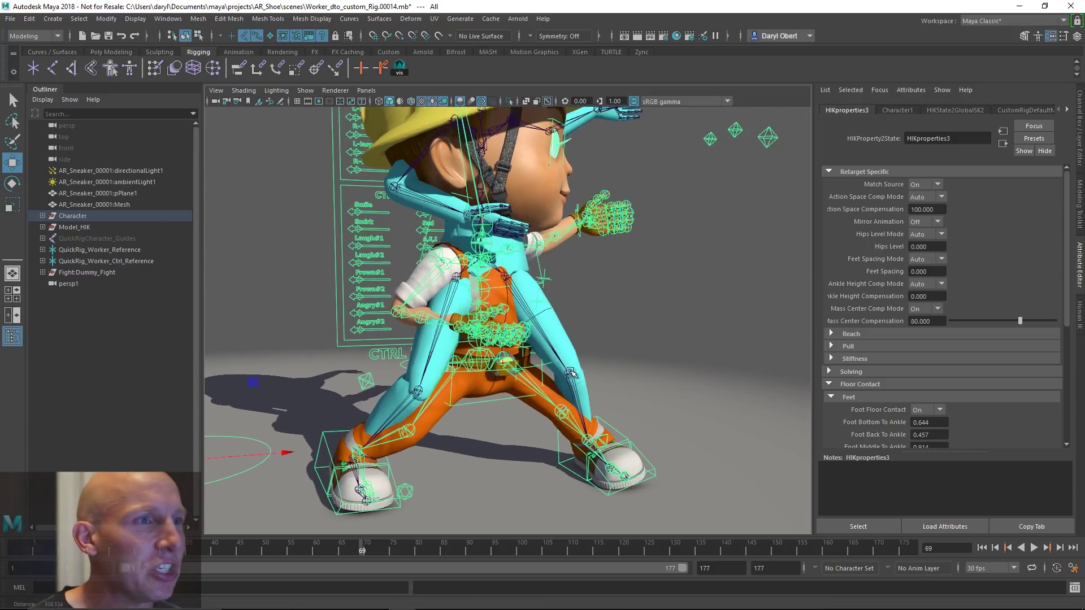
{"action": "right_click_drag", "start_coordinate": [487, 407], "coordinate": [452, 410], "text": "alt"}
{"action": "left_click_drag", "start_coordinate": [565, 367], "coordinate": [581, 383], "text": "alt"}
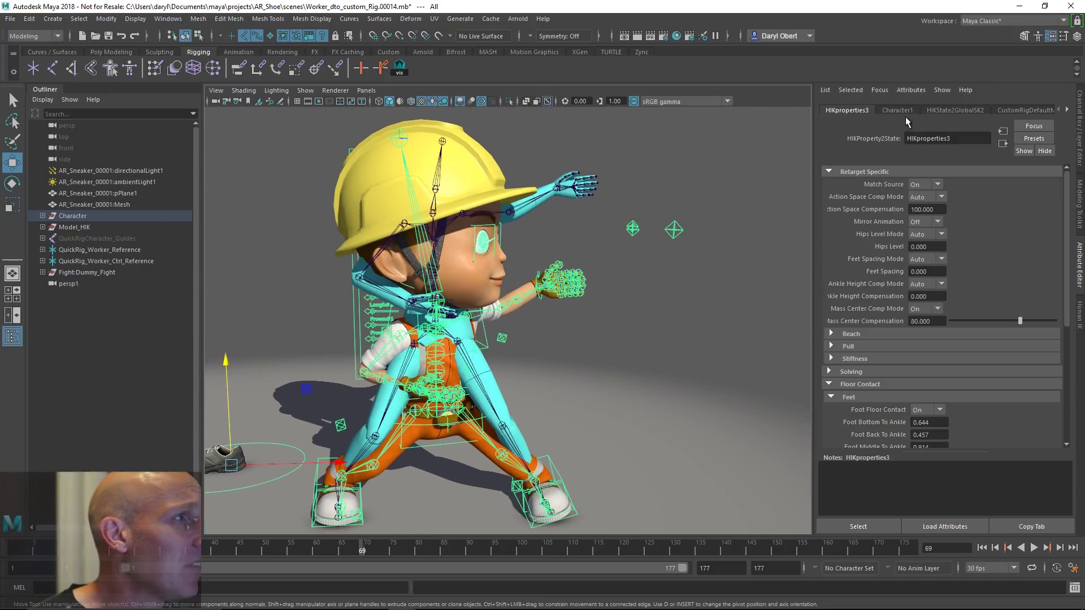
- Select the left hand effector in the HumanIK controls and set its IK Blend T to 0.68
{"action": "left_click", "coordinate": [900, 111]}
{"action": "left_click", "coordinate": [1079, 316]}
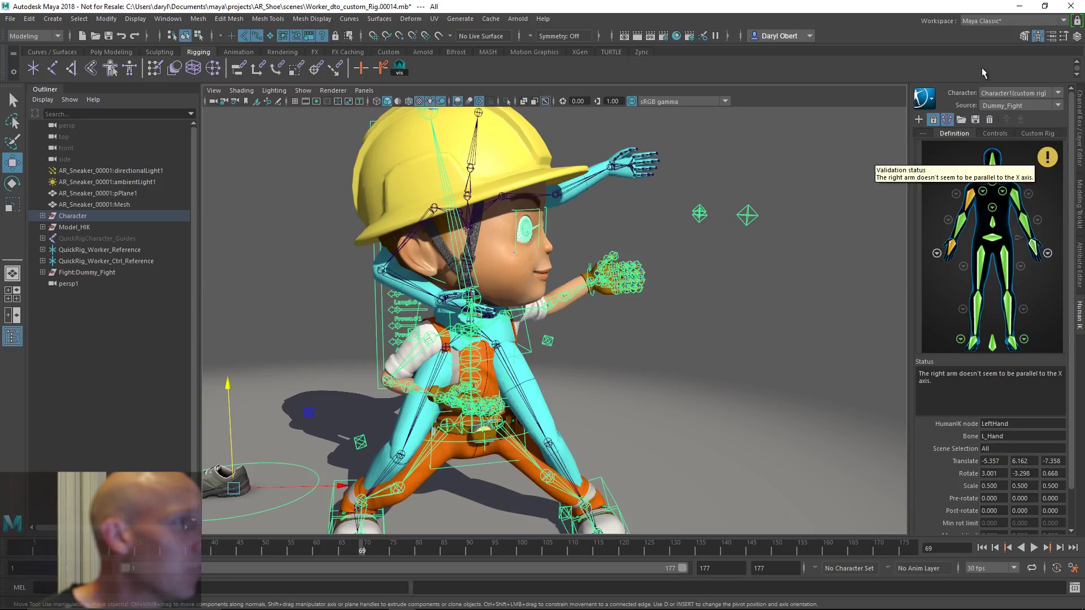
{"action": "left_click", "coordinate": [994, 135]}
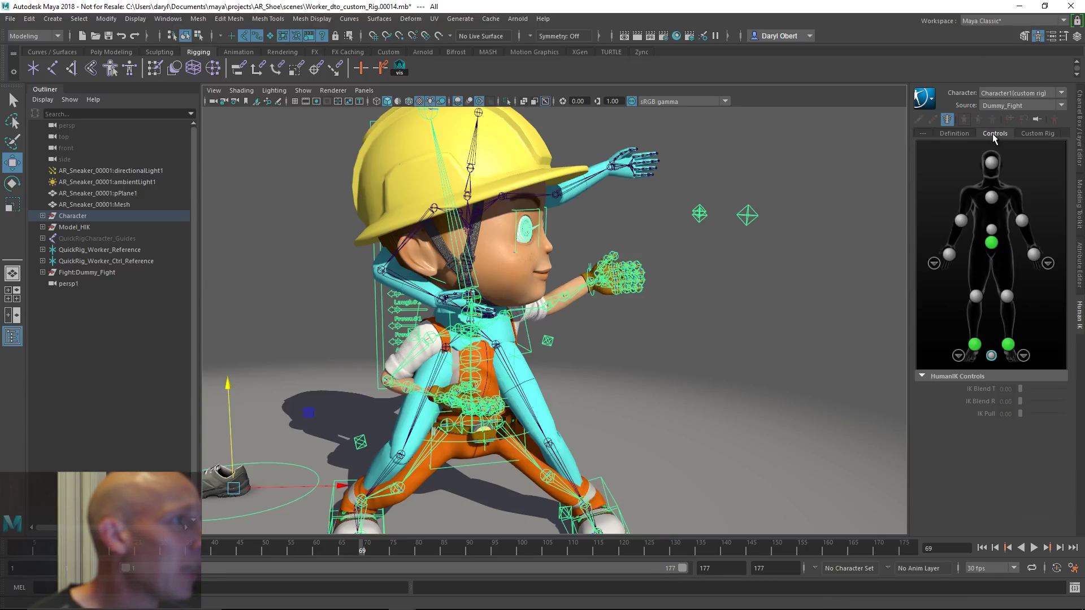
{"action": "left_click", "coordinate": [951, 252]}
{"action": "mouse_move", "coordinate": [1021, 391]}
{"action": "left_mouse_down"}
{"action": "mouse_move", "coordinate": [1044, 390]}
{"action": "mouse_move", "coordinate": [1009, 391]}
{"action": "left_mouse_up"}
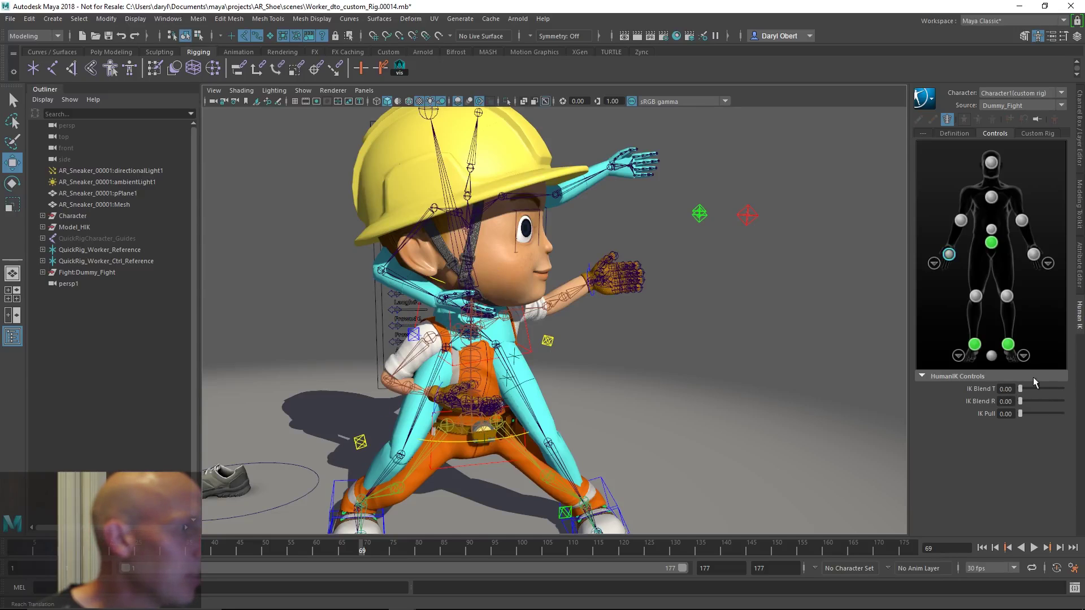
{"action": "left_click_drag", "start_coordinate": [1030, 388], "coordinate": [1052, 388]}
{"action": "left_click_drag", "start_coordinate": [828, 356], "coordinate": [642, 343], "text": "alt"}
{"action": "middle_click_drag", "start_coordinate": [641, 344], "coordinate": [677, 341], "text": "alt"}
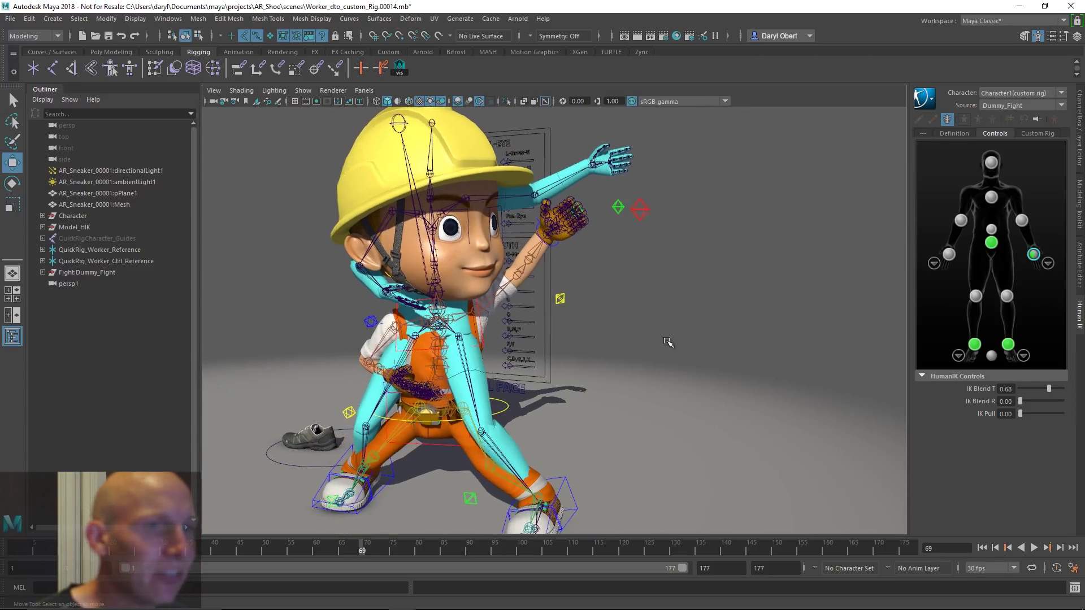
{"action": "left_click_drag", "start_coordinate": [678, 341], "coordinate": [660, 341], "text": "alt"}
- Try an IK Pull of 0.47 on the left hand effector, and reset its IK blend and pull values to 0
{"action": "mouse_move", "coordinate": [1023, 412]}
{"action": "left_mouse_down"}
{"action": "mouse_move", "coordinate": [1064, 413]}
{"action": "mouse_move", "coordinate": [1002, 414]}
{"action": "mouse_move", "coordinate": [1039, 413]}
{"action": "left_mouse_up"}
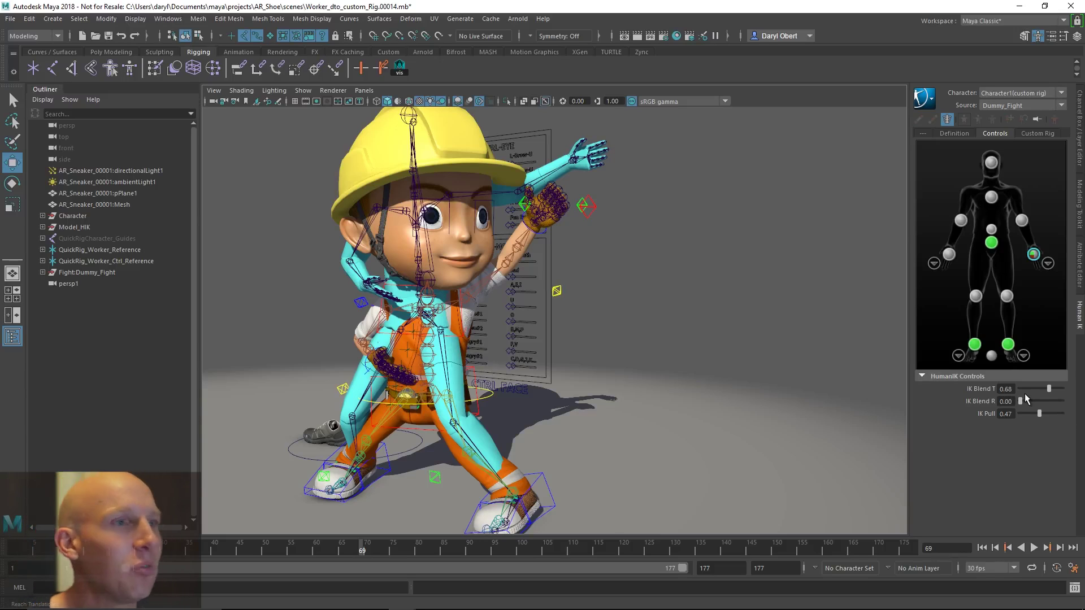
{"action": "mouse_move", "coordinate": [1021, 403]}
{"action": "left_mouse_down"}
{"action": "mouse_move", "coordinate": [1063, 402]}
{"action": "mouse_move", "coordinate": [1020, 389]}
{"action": "mouse_move", "coordinate": [1021, 418]}
{"action": "left_mouse_up"}
{"action": "left_click_drag", "start_coordinate": [616, 328], "coordinate": [716, 329], "text": "alt"}
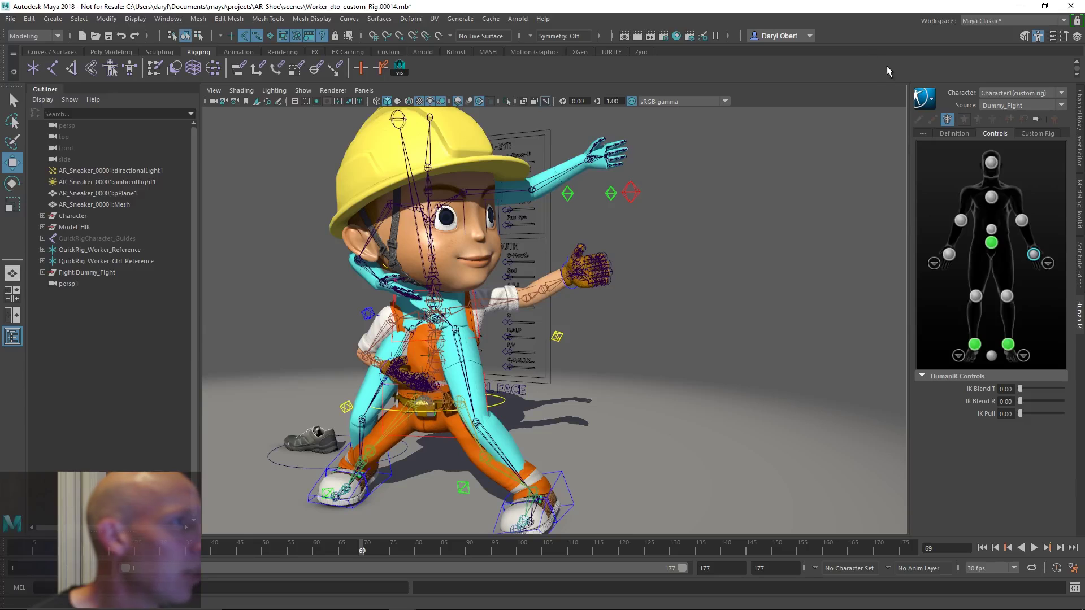
- Reopen the HIKproperties3 attributes and set Match Source back to Off
{"action": "left_click", "coordinate": [1080, 265]}
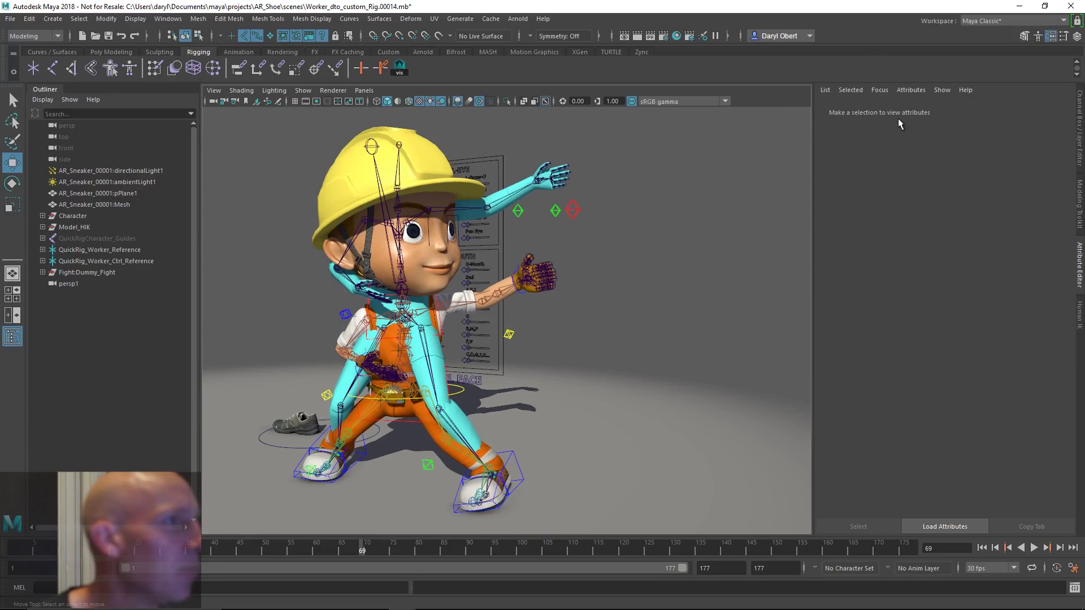
{"action": "left_click", "coordinate": [880, 90]}
{"action": "left_click", "coordinate": [897, 103]}
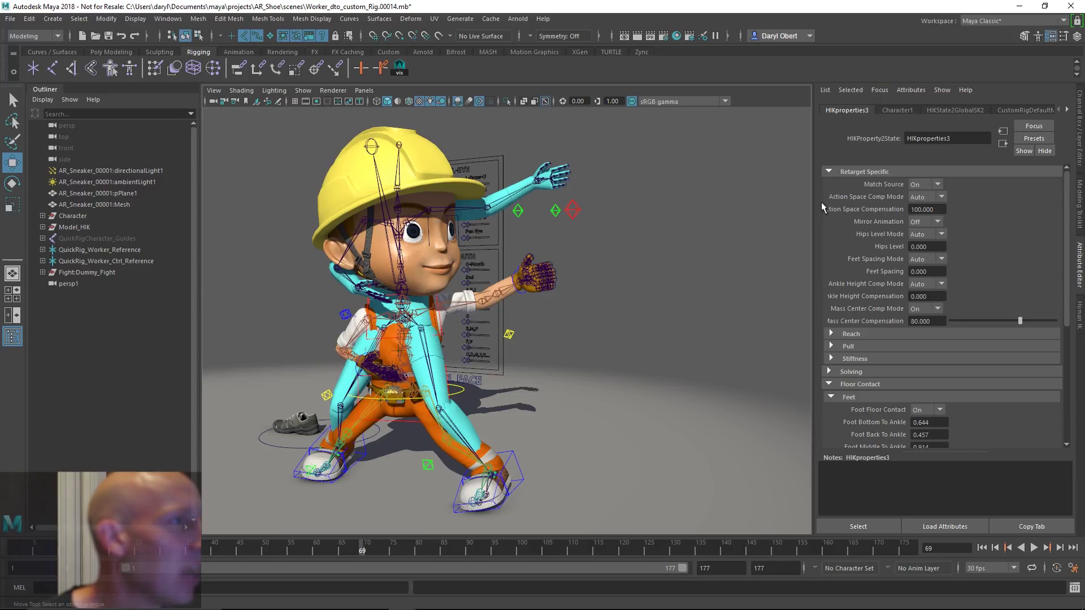
{"action": "left_click", "coordinate": [923, 197]}
{"action": "right_click_drag", "start_coordinate": [700, 224], "coordinate": [571, 226], "text": "alt"}
{"action": "left_click_drag", "start_coordinate": [571, 226], "coordinate": [631, 234], "text": "alt"}
{"action": "middle_click_drag", "start_coordinate": [632, 234], "coordinate": [557, 277], "text": "alt"}
{"action": "scroll", "coordinate": [557, 278], "scroll_direction": "down", "scroll_amount": 1}
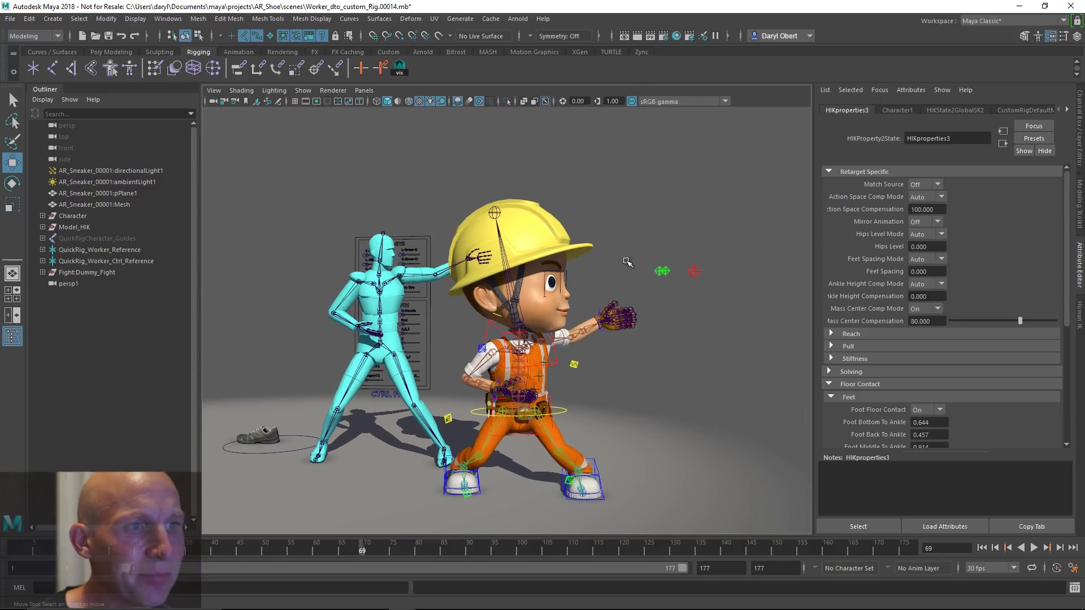
{"action": "scroll", "coordinate": [557, 278], "scroll_direction": "down", "scroll_amount": 1}
- Play the retargeted fight motion and scrub it to frame 58
{"action": "left_click", "coordinate": [24, 548]}
{"action": "key", "text": "alt+v"}
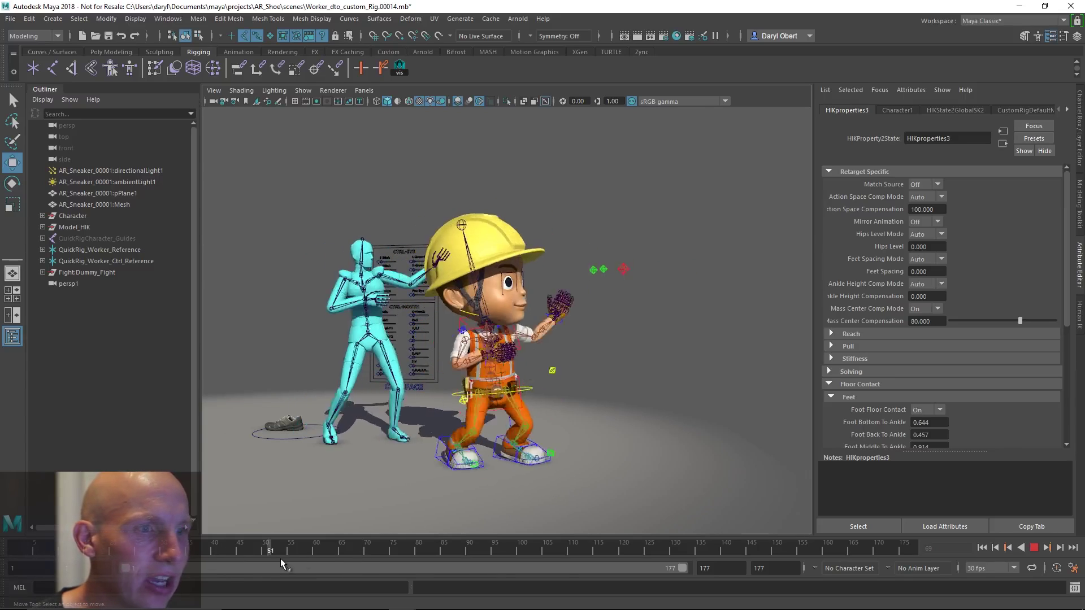
{"action": "left_click_drag", "start_coordinate": [280, 558], "coordinate": [306, 552]}
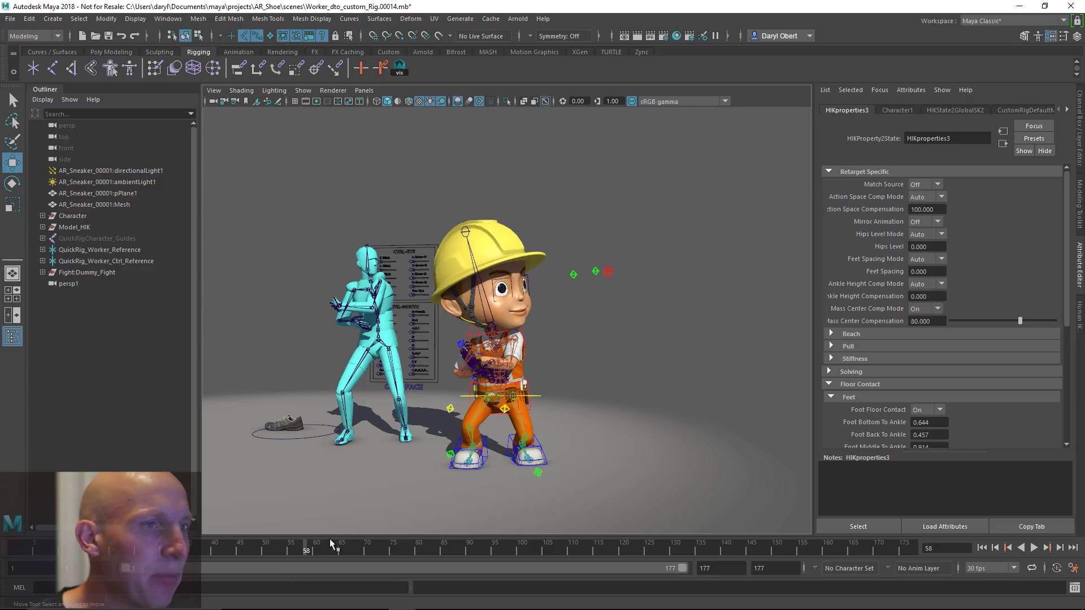
- Bake the Dummy_Fight motion onto Character1's custom rig controls
{"action": "left_click", "coordinate": [1080, 316]}
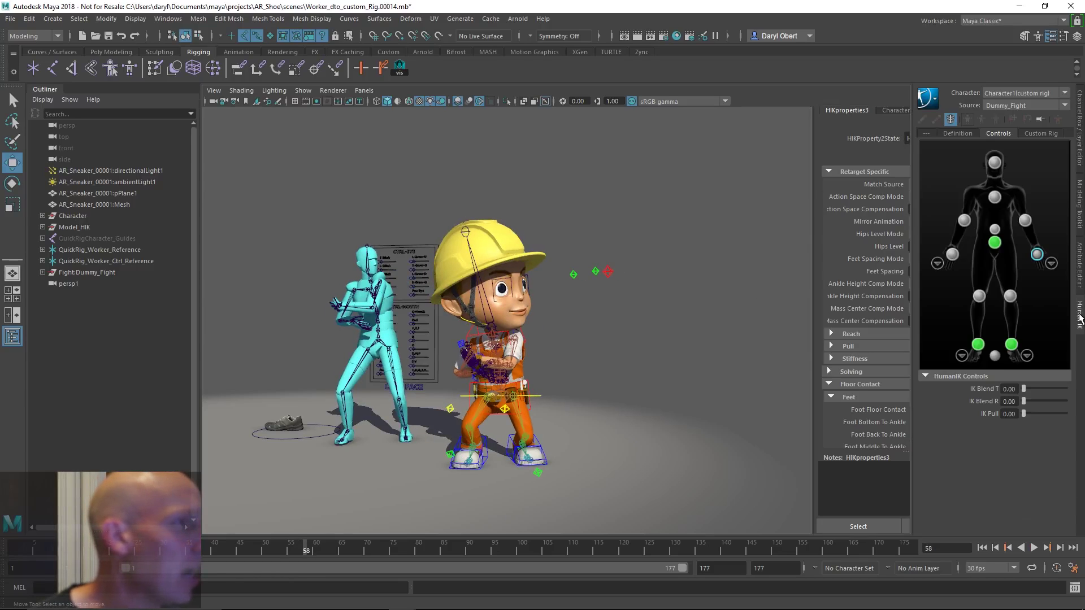
{"action": "left_click", "coordinate": [1041, 134]}
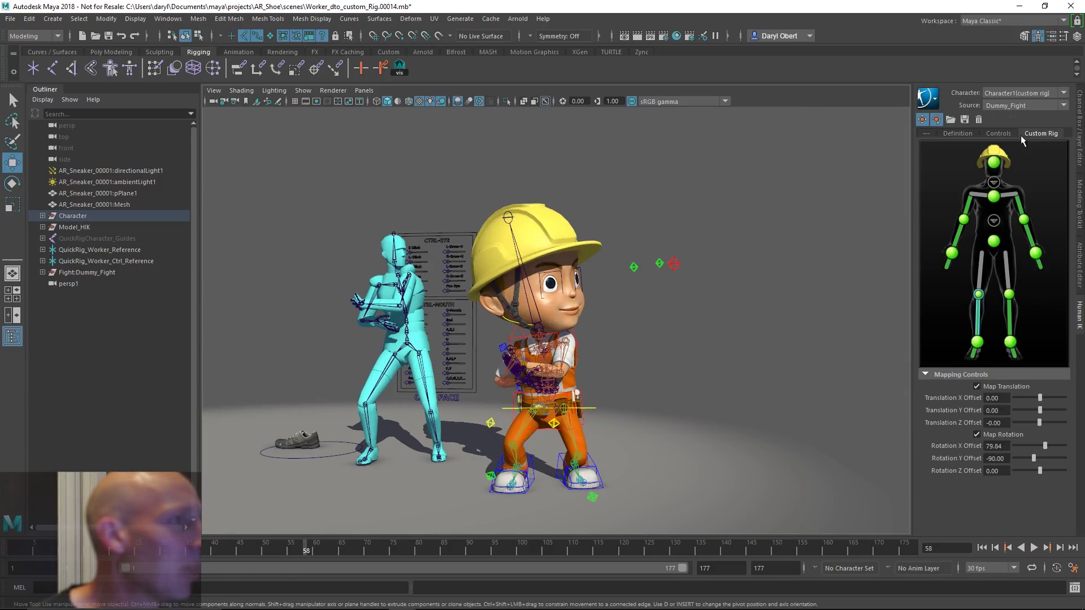
{"action": "left_click", "coordinate": [927, 98]}
{"action": "mouse_move", "coordinate": [981, 168]}
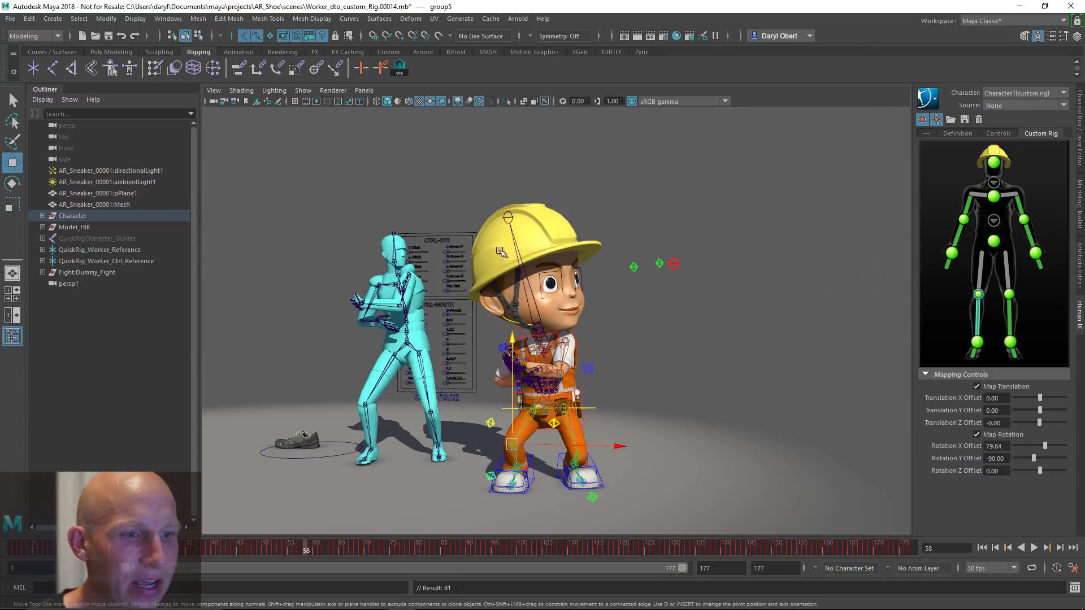
- Select the worker's hip control cc_COG01 and scrub the baked motion to frame 62
{"action": "scroll", "coordinate": [593, 418], "scroll_direction": "up", "scroll_amount": 3}
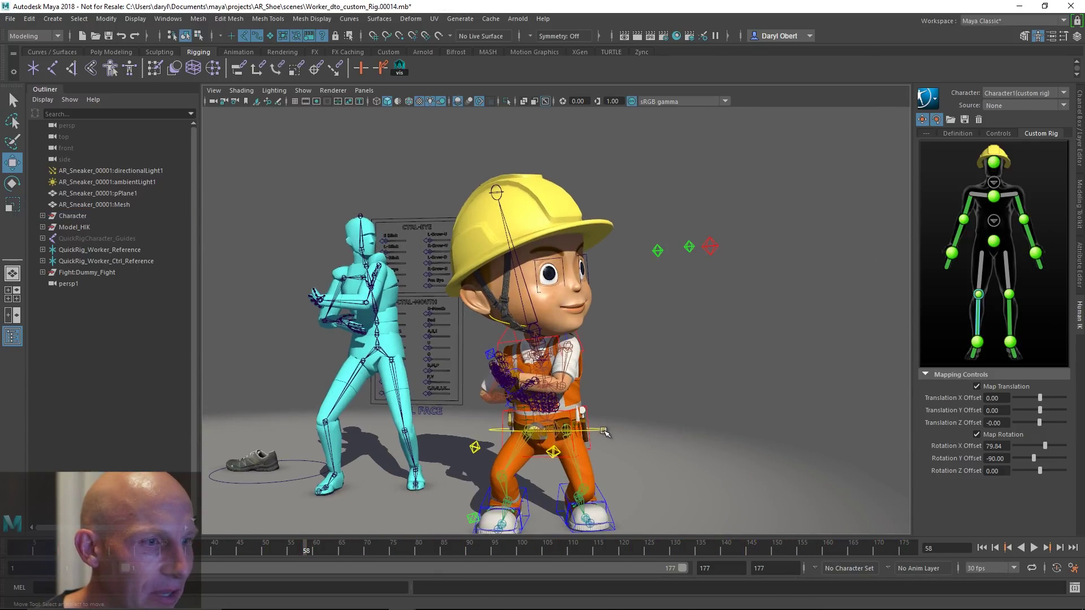
{"action": "left_click", "coordinate": [552, 455]}
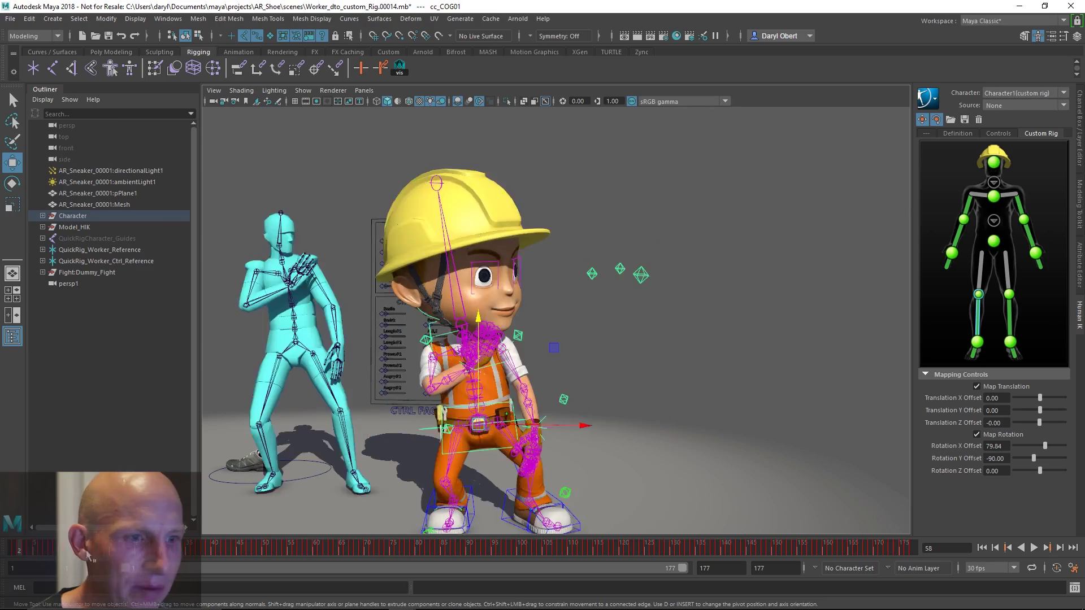
{"action": "mouse_move", "coordinate": [86, 552]}
{"action": "left_mouse_down"}
{"action": "mouse_move", "coordinate": [419, 551]}
{"action": "mouse_move", "coordinate": [327, 549]}
{"action": "left_mouse_up"}
- Show the graph editor below the perspective view to examine cc_COG01's baked curves, and frame the control in the viewport
{"action": "key", "text": "space"}
{"action": "left_click_drag", "start_coordinate": [649, 233], "coordinate": [571, 234]}
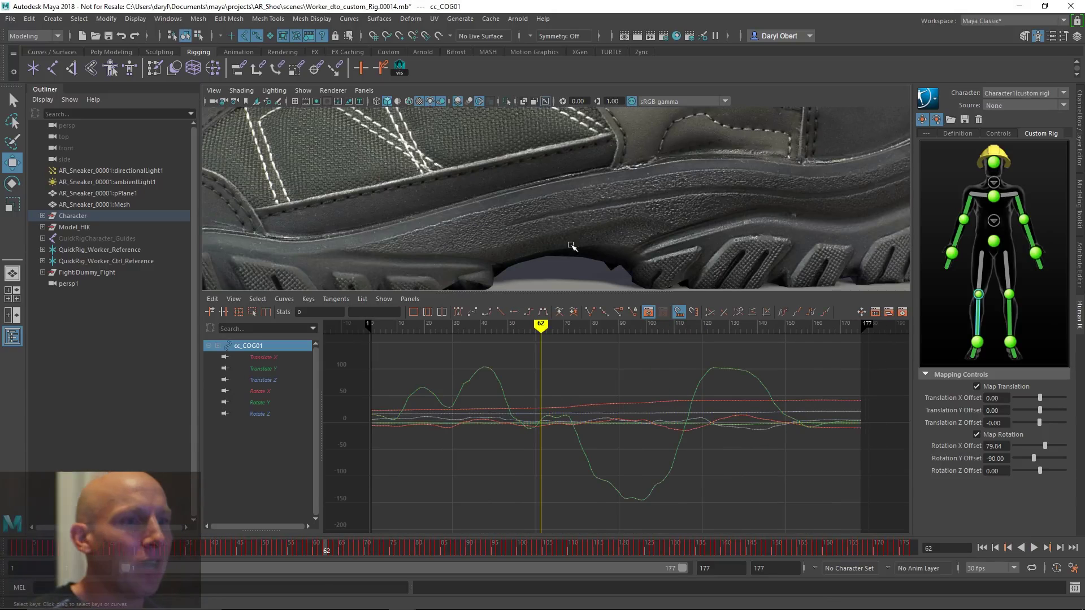
{"action": "right_click_drag", "start_coordinate": [556, 397], "coordinate": [508, 412], "text": "alt"}
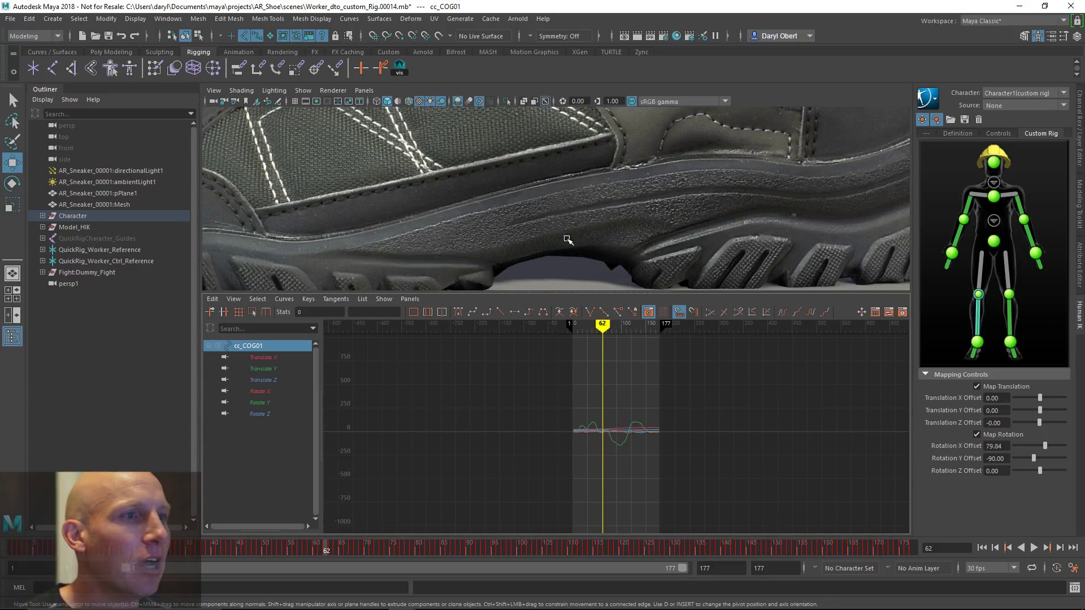
{"action": "right_click_drag", "start_coordinate": [567, 243], "coordinate": [658, 201], "text": "alt"}
{"action": "scroll", "coordinate": [658, 202], "scroll_direction": "down", "scroll_amount": 10}
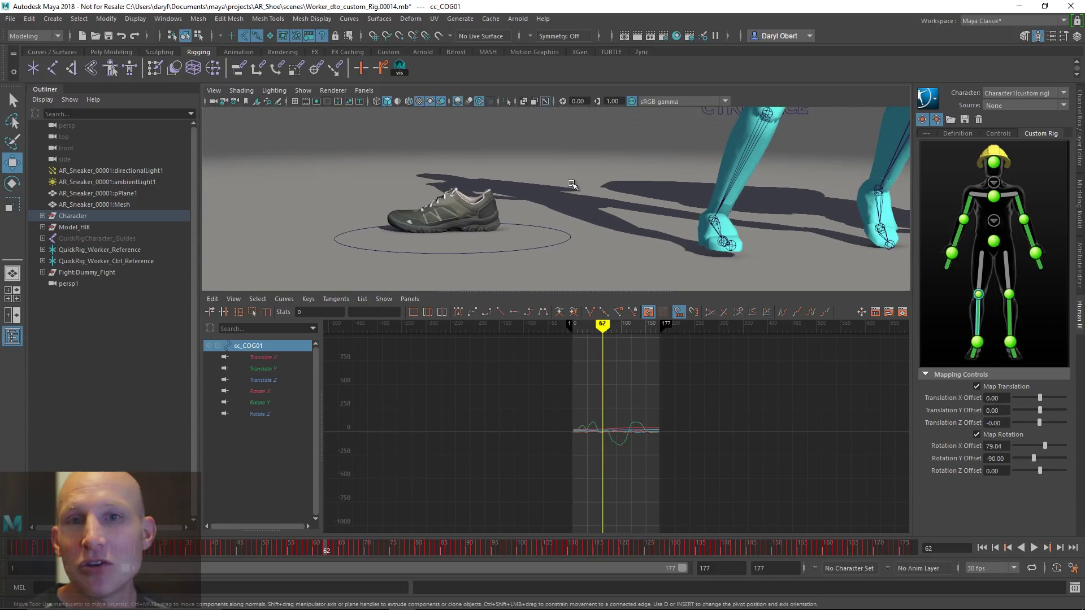
{"action": "scroll", "coordinate": [622, 180], "scroll_direction": "up", "scroll_amount": 2}
{"action": "scroll", "coordinate": [623, 180], "scroll_direction": "down", "scroll_amount": 4}
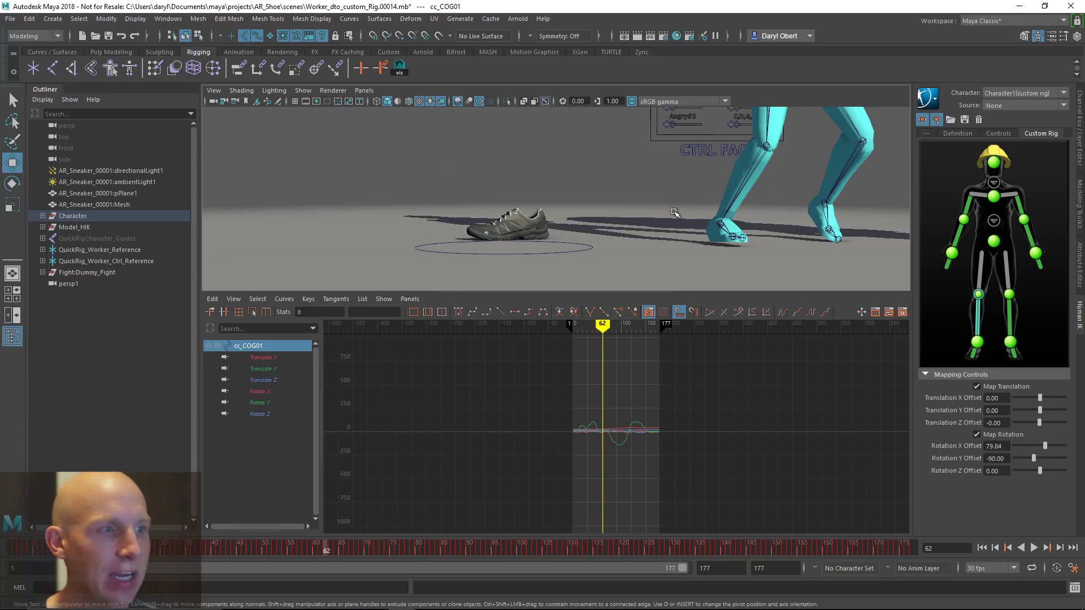
{"action": "key", "text": "f"}
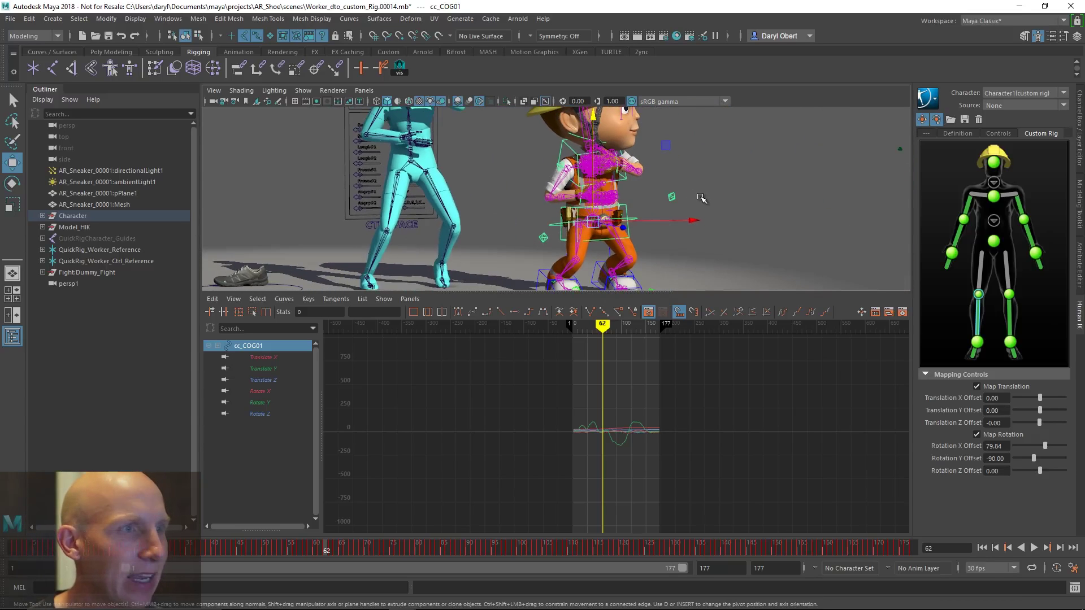